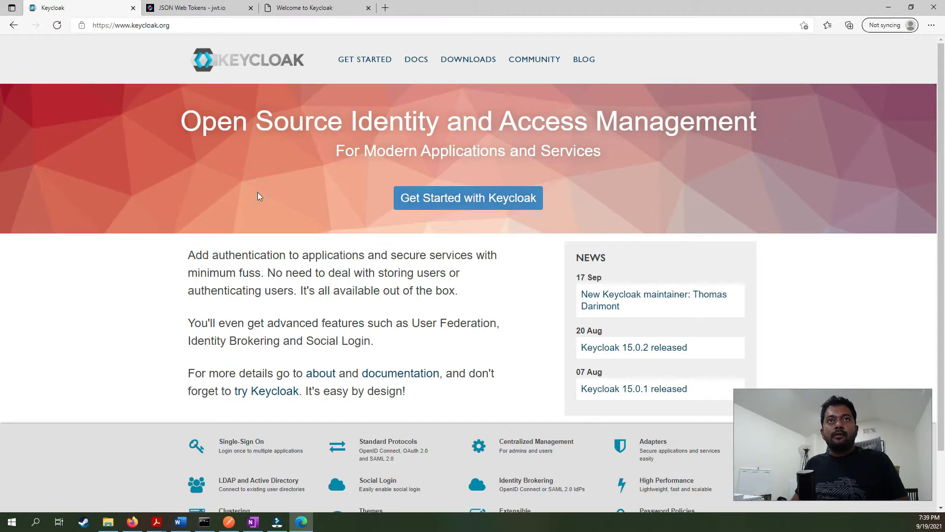
# Open Keycloak's Getting Started guide, then switch to the keycloak-15.0.2 folder in File Explorer.
pyautogui.click(440, 207)
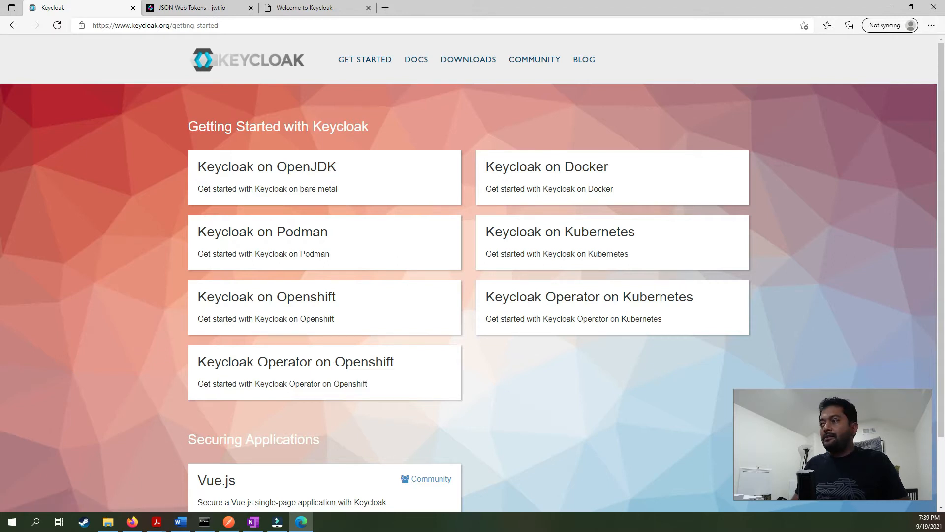
pyautogui.hotkey('alt', 'Tab')
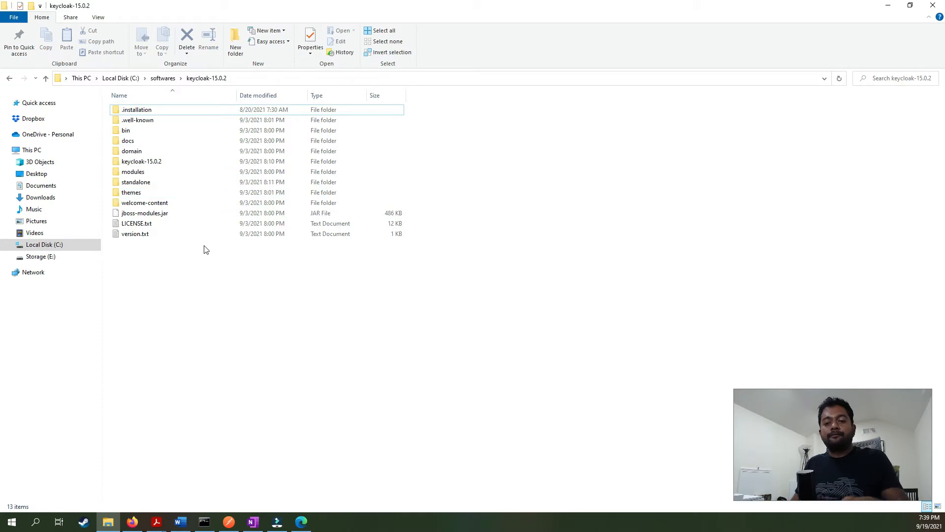
# Browse into keycloak-15.0.2\standalone\configuration and bring up the opening options for standalone.xml.
pyautogui.click(203, 136)
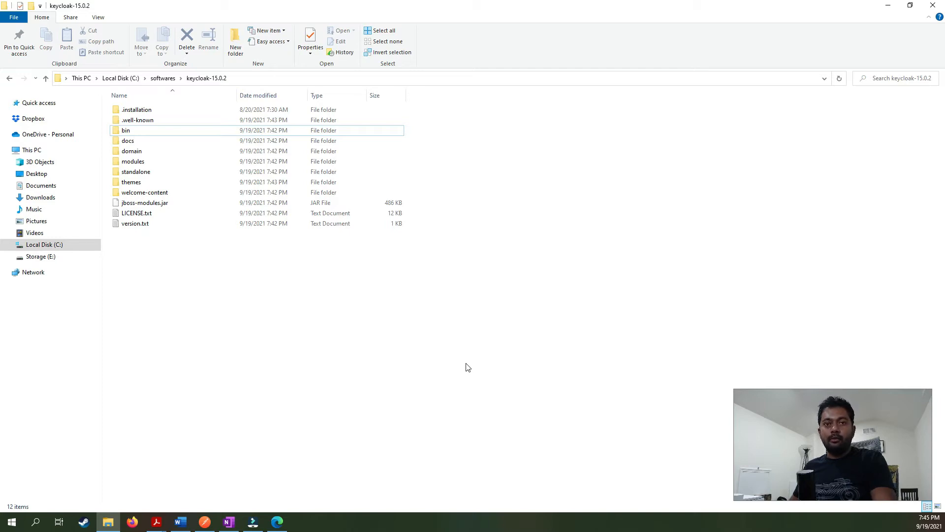
pyautogui.click(145, 175)
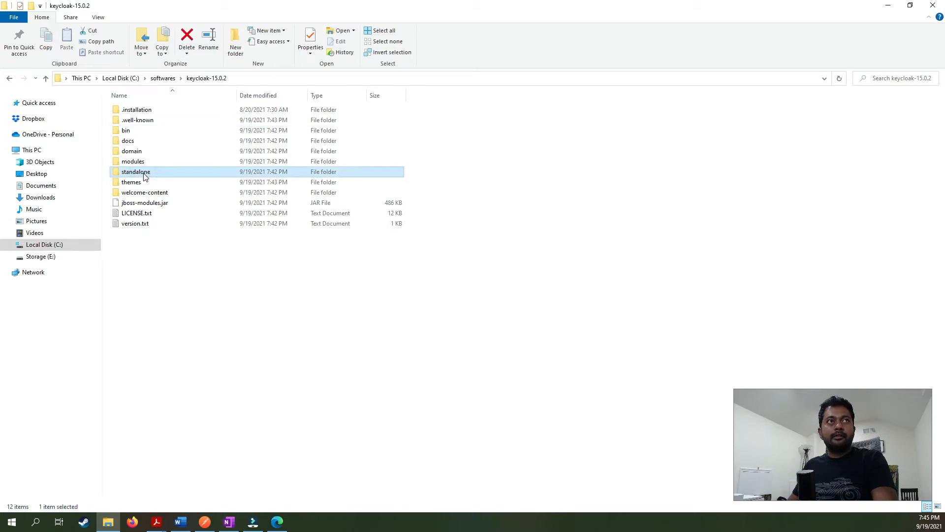
pyautogui.doubleClick(145, 175)
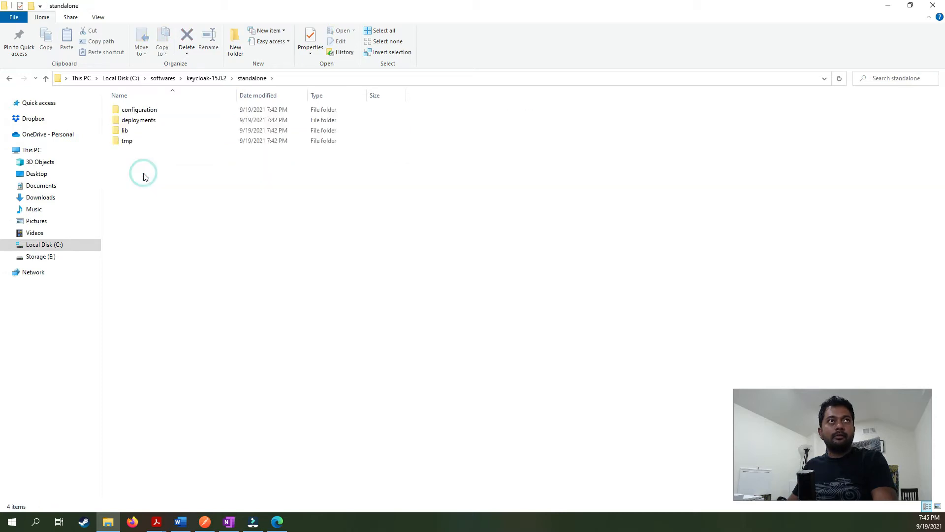
pyautogui.doubleClick(143, 110)
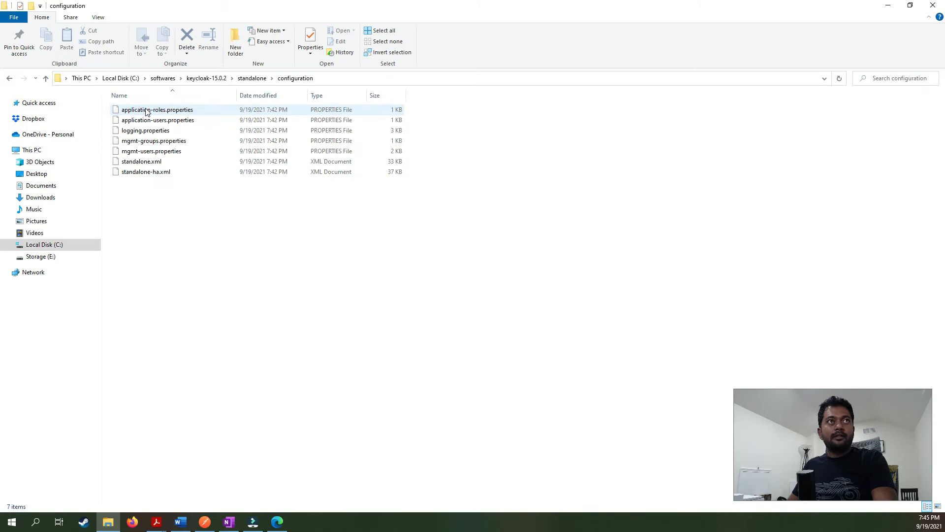
pyautogui.click(152, 162)
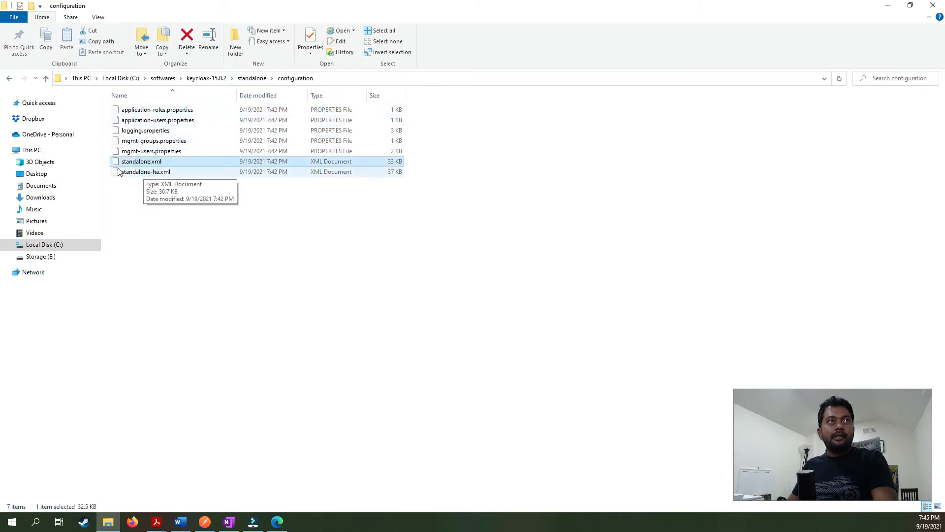
pyautogui.rightClick(153, 165)
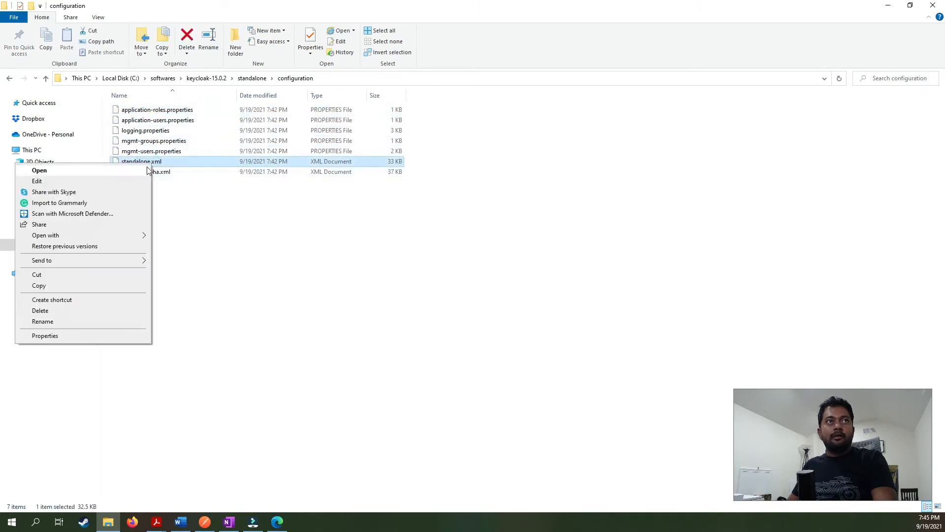
# Open standalone.xml in Visual Studio Code and search it for 'port' to find the port settings.
pyautogui.moveTo(137, 238)
pyautogui.click(199, 258)
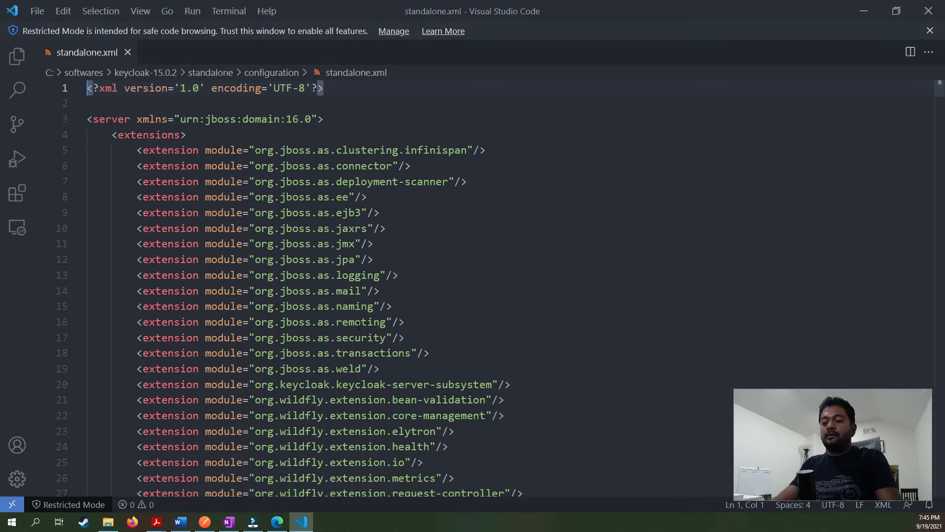
pyautogui.hotkey('ctrl', 'f')
pyautogui.write('port')
pyautogui.press('Return')
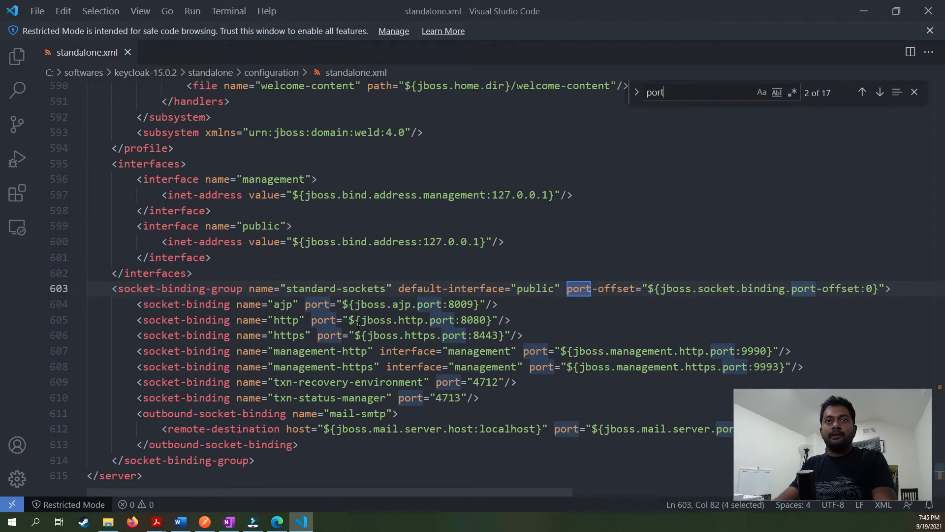
pyautogui.press('Escape')
# Change the http port from 8080 to 8000, save the file and close the editor.
pyautogui.doubleClick(472, 320)
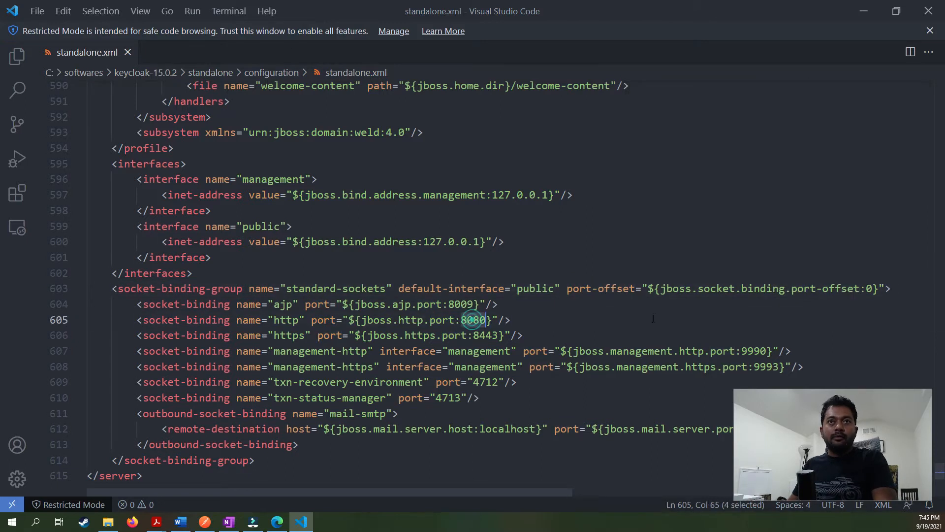
pyautogui.write('8000')
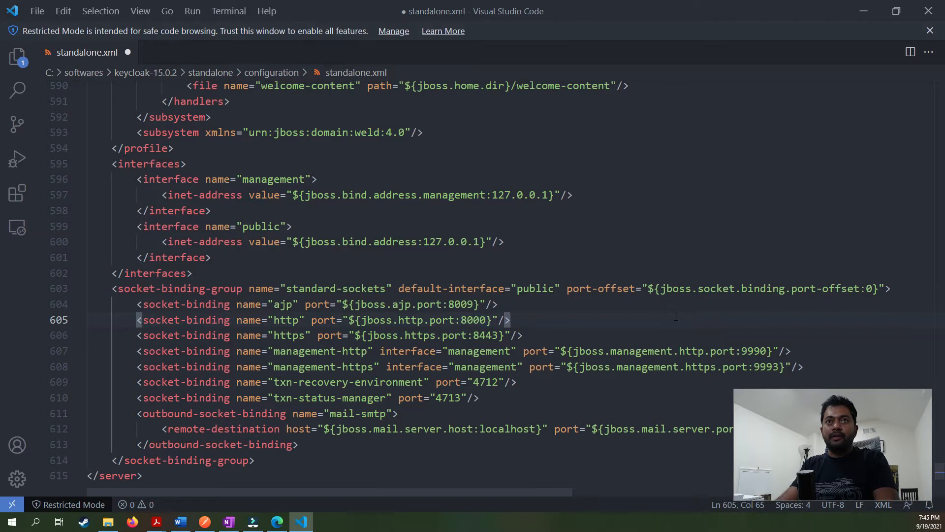
pyautogui.hotkey('ctrl', 's')
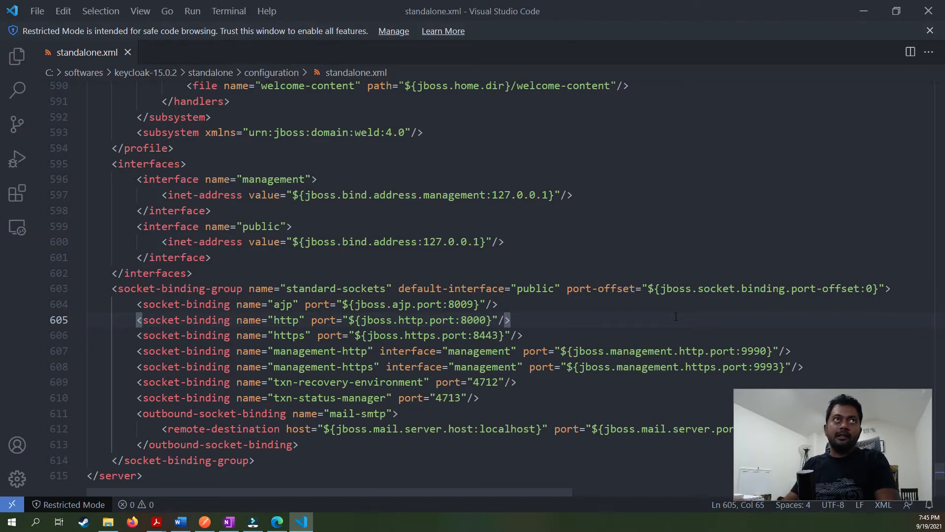
pyautogui.click(928, 11)
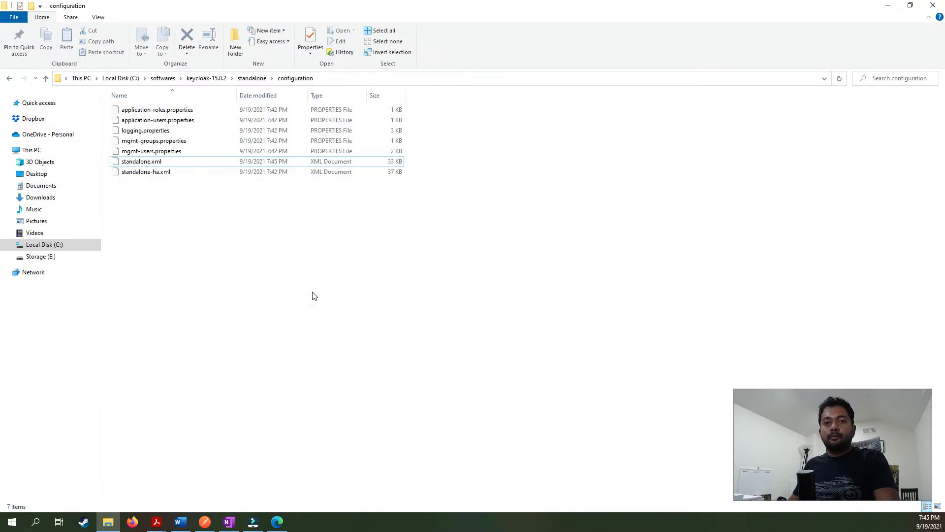
# Go up to keycloak-15.0.2, enter its bin folder and select standalone.bat.
pyautogui.click(252, 79)
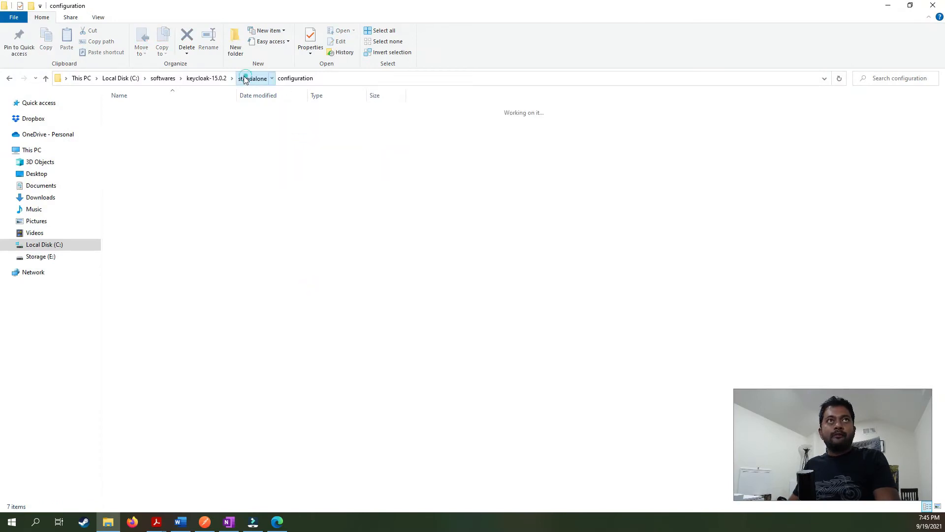
pyautogui.click(205, 78)
pyautogui.click(231, 288)
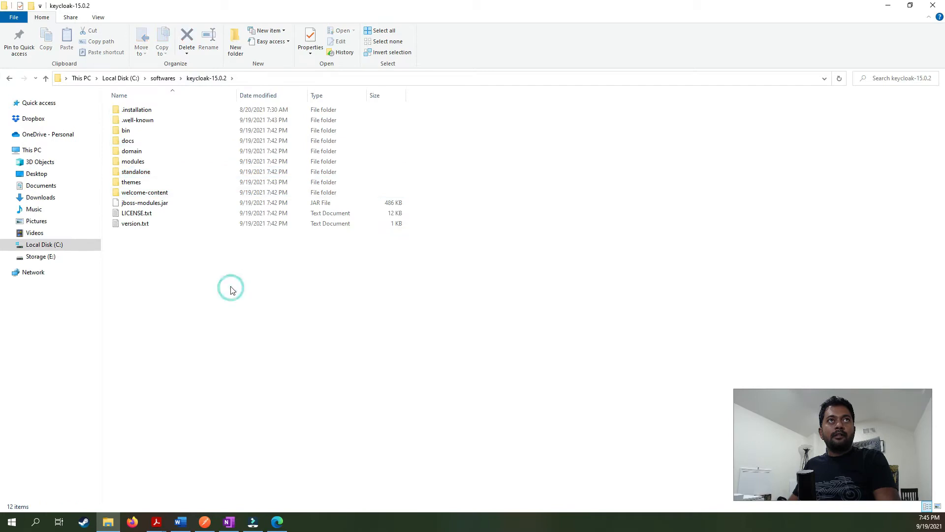
pyautogui.doubleClick(167, 131)
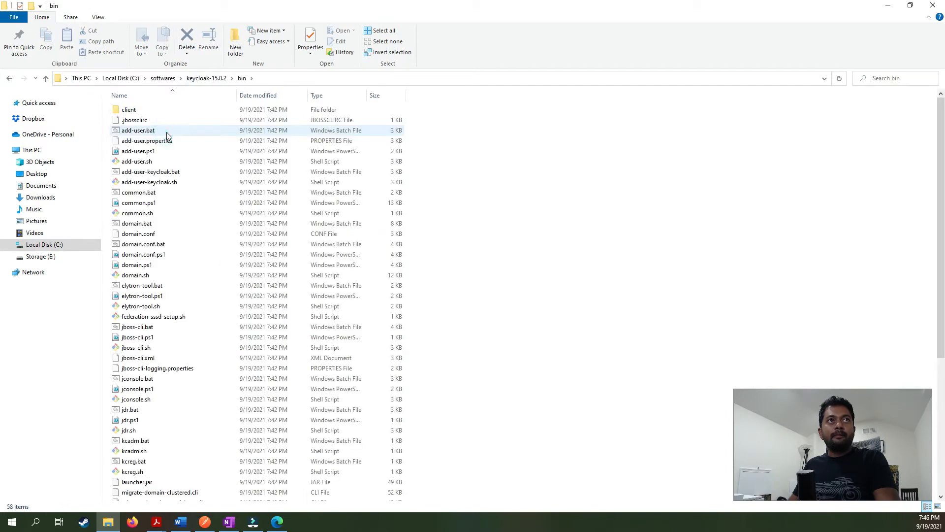
pyautogui.scroll(-7, 237, 384)
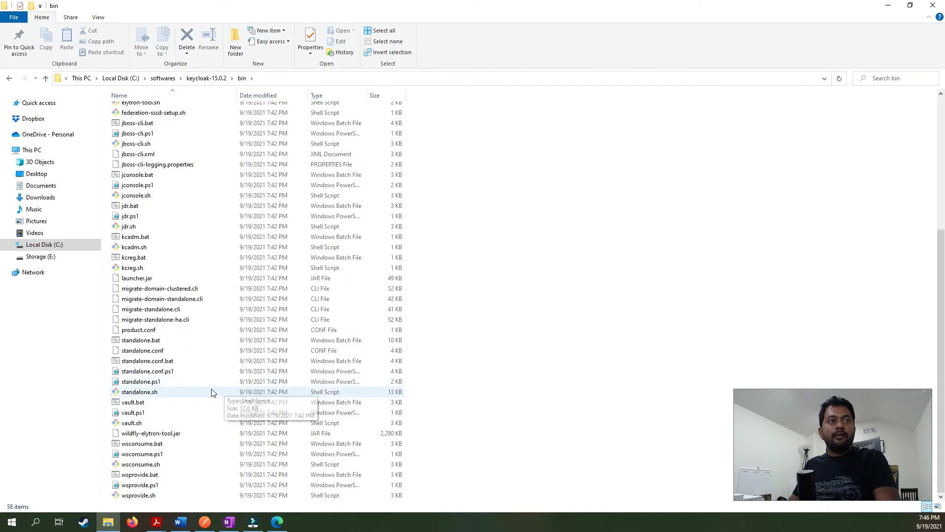
pyautogui.click(177, 341)
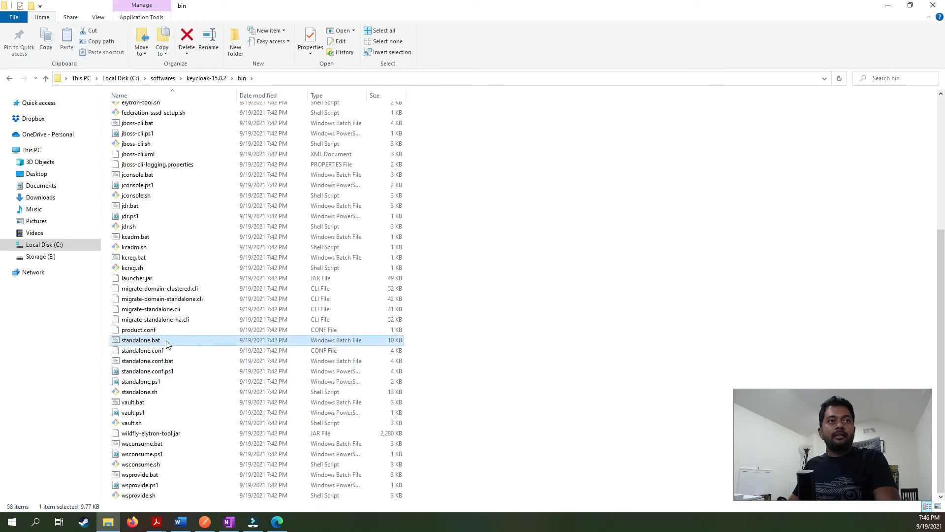
# Run standalone.bat past the blocked-script warning and move the Keycloak server console into view.
pyautogui.doubleClick(167, 340)
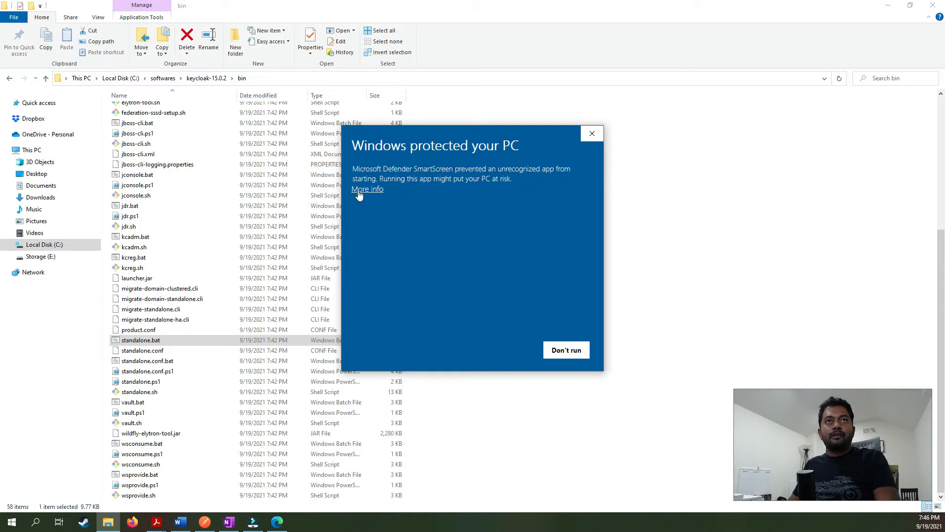
pyautogui.click(362, 189)
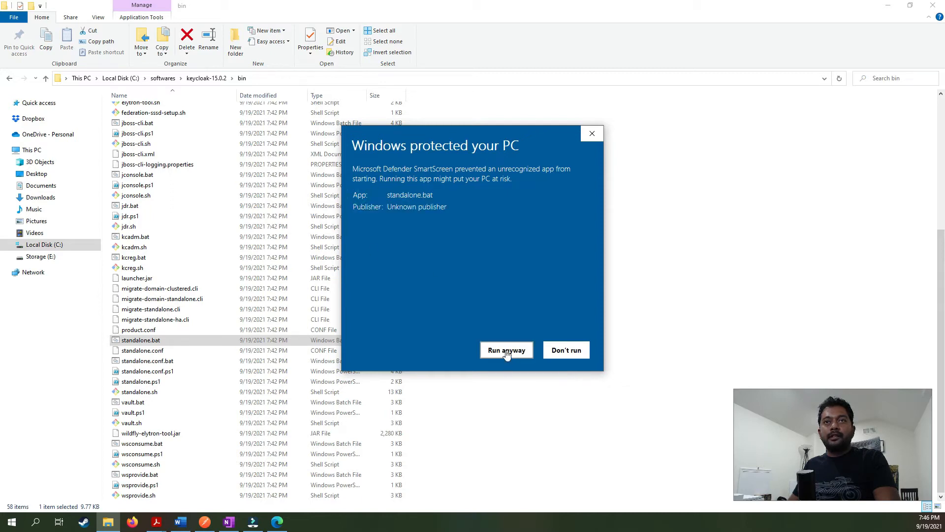
pyautogui.click(507, 353)
pyautogui.moveTo(944, 168); pyautogui.dragTo(291, 155)
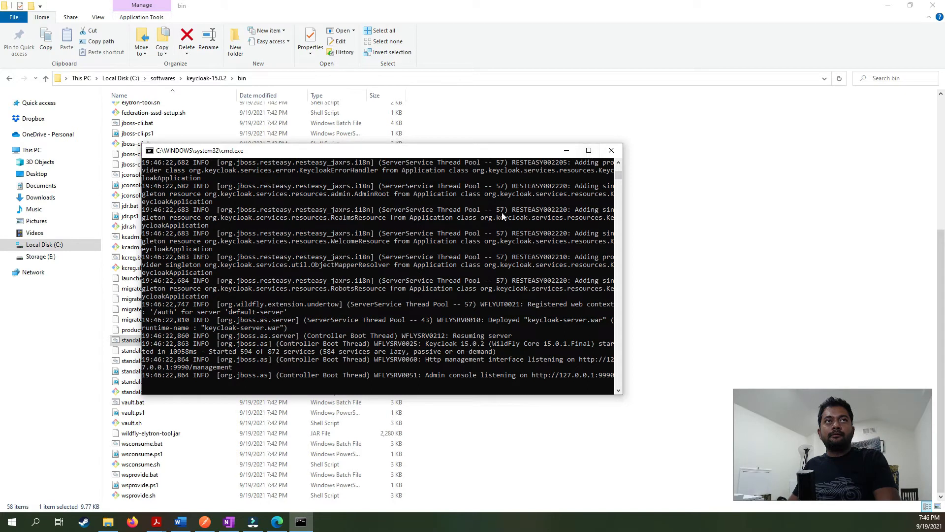
pyautogui.scroll(2, 488, 274)
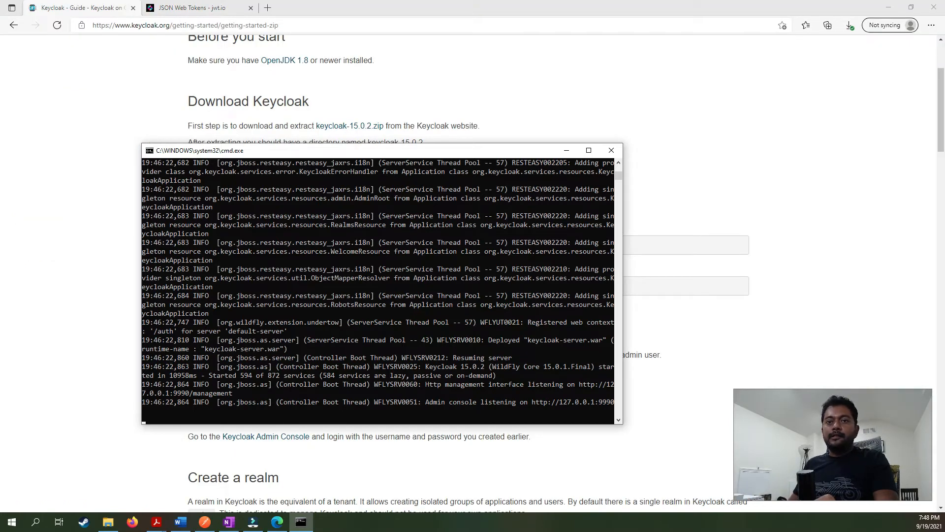
# Tick the Download and extract and Run Keyclock items in the OneNote checklist, then open a new Edge tab.
pyautogui.hotkey('alt', 'Tab')
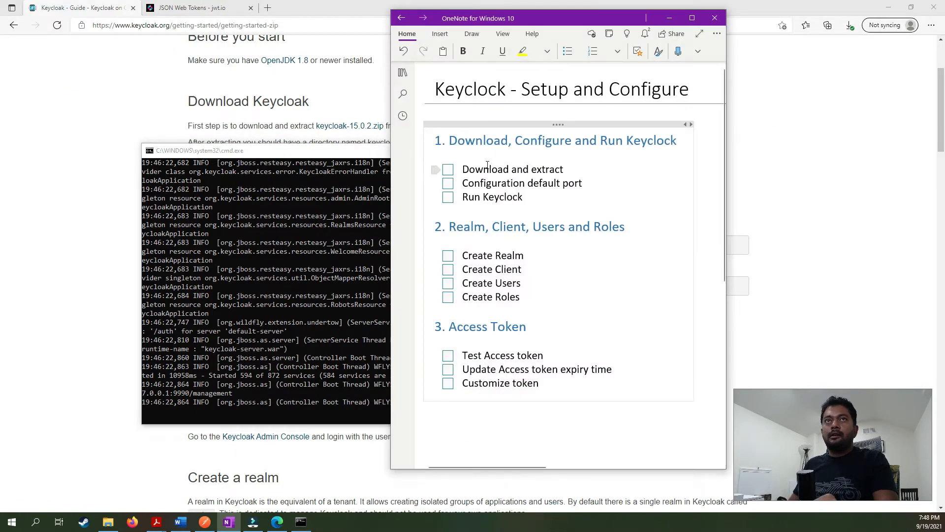
pyautogui.click(448, 170)
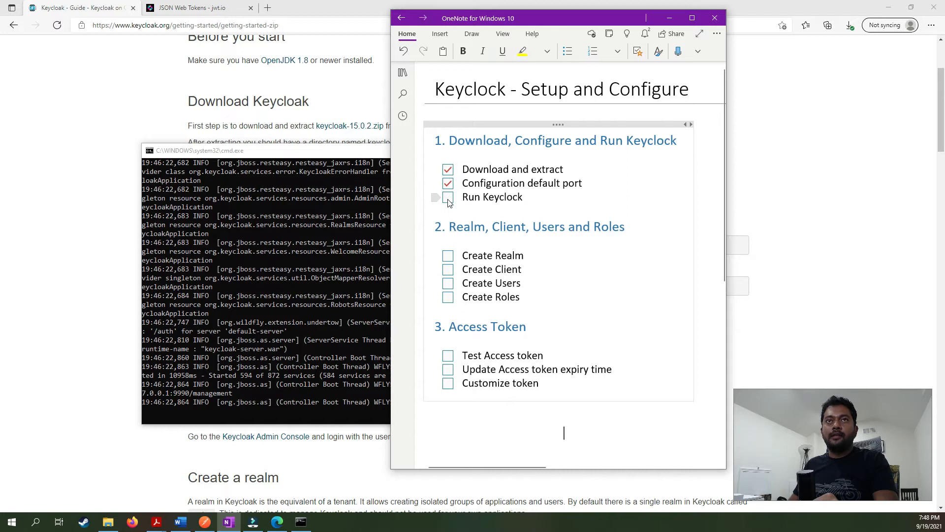
pyautogui.click(448, 197)
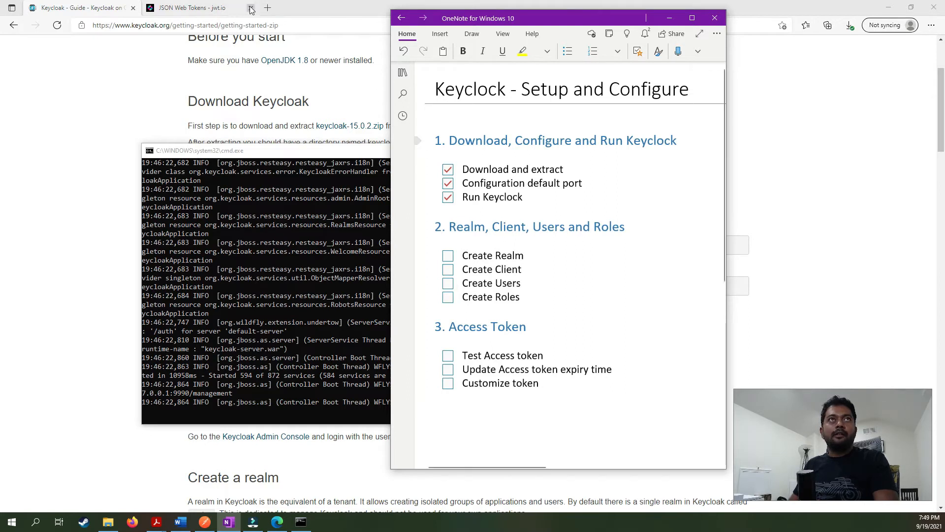
pyautogui.click(267, 8)
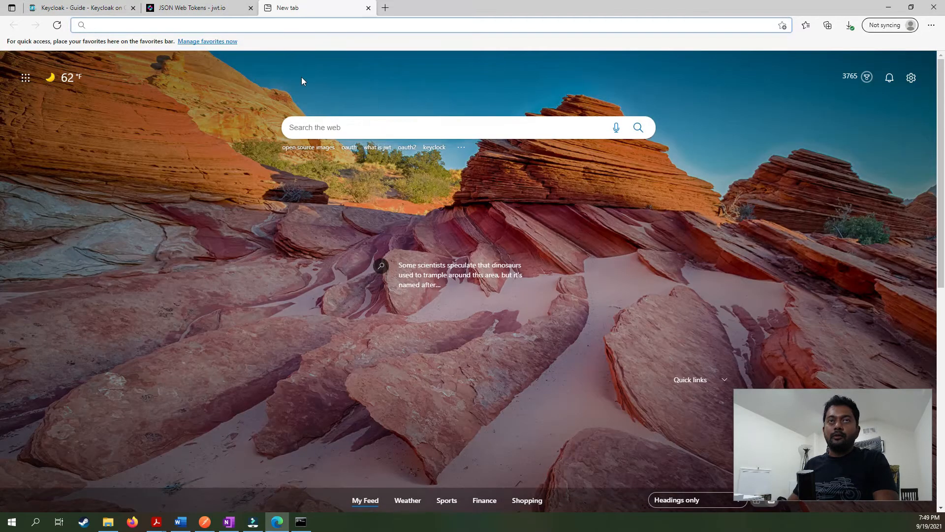
# Load localhost:8000 in Edge to reach the Keycloak welcome page.
pyautogui.write('localhost')
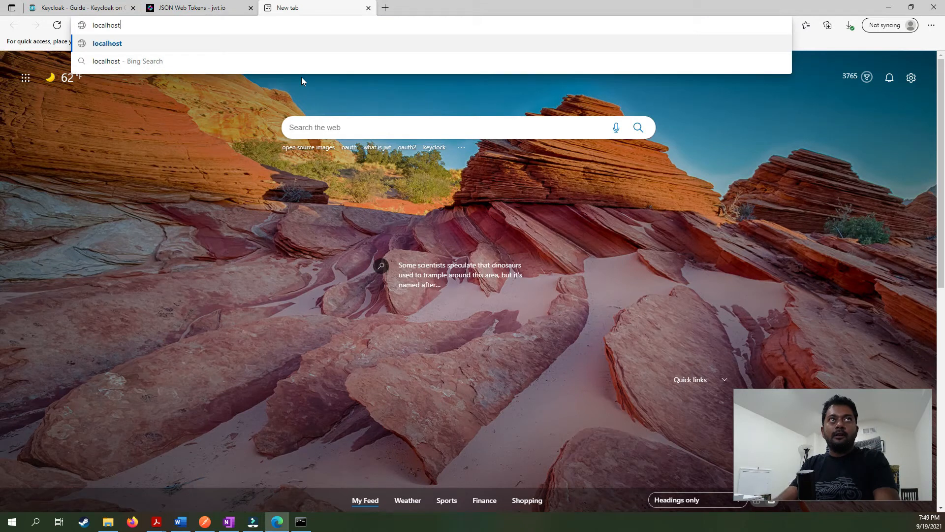
pyautogui.write(':800')
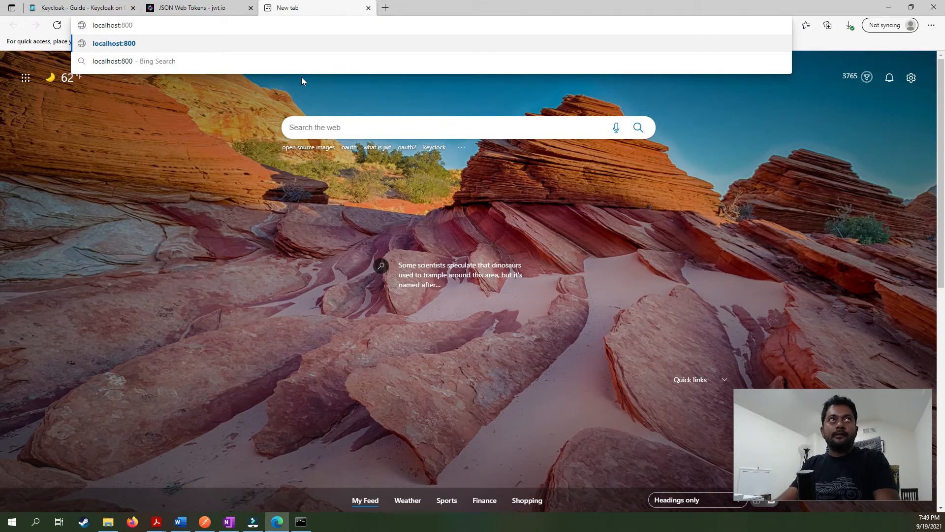
pyautogui.write('0')
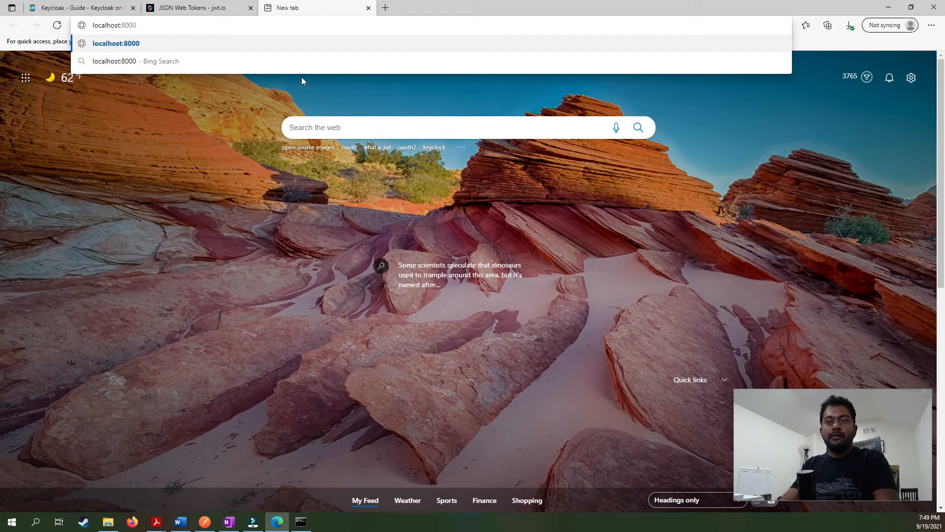
pyautogui.press('Return')
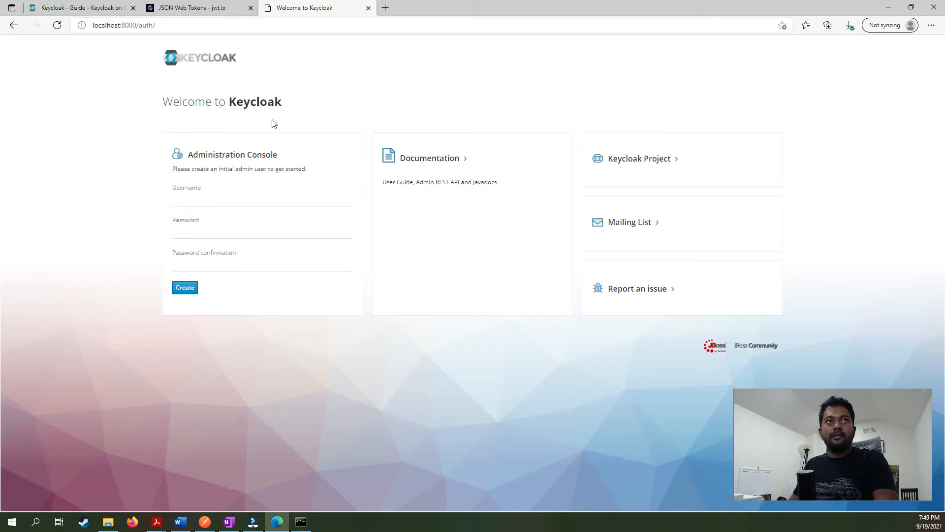
# Create the initial administrator 'admin' with its password, then go to the Administration Console sign-in.
pyautogui.click(209, 196)
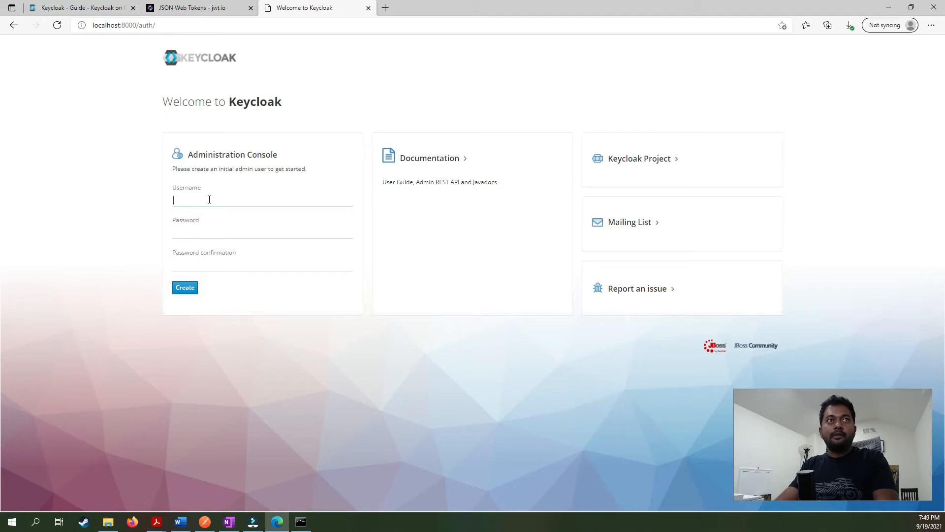
pyautogui.write('admin')
pyautogui.press('Tab')
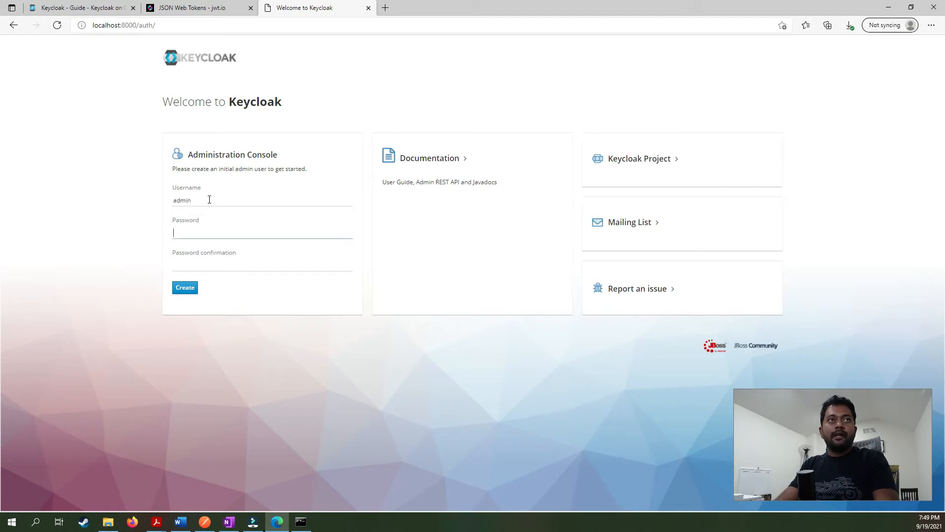
pyautogui.write('test')
pyautogui.press('Tab')
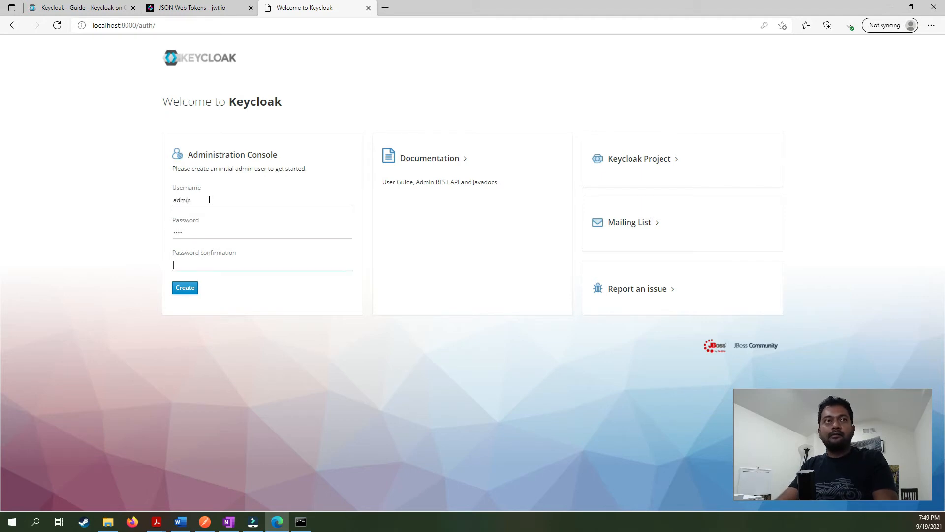
pyautogui.write('te')
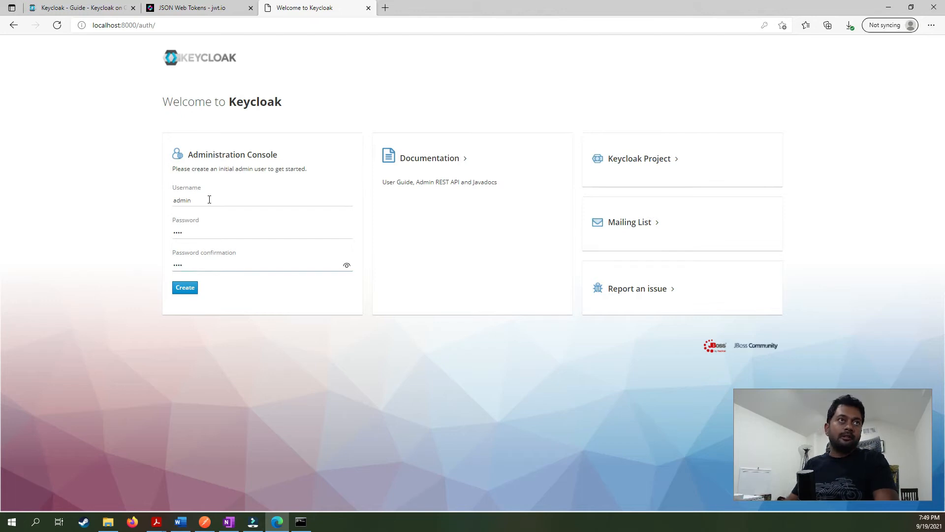
pyautogui.click(180, 288)
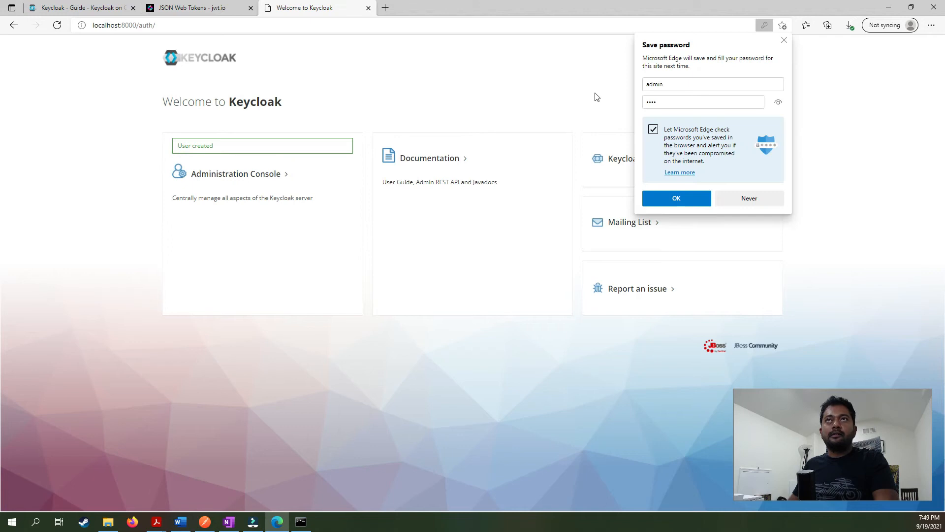
pyautogui.click(785, 40)
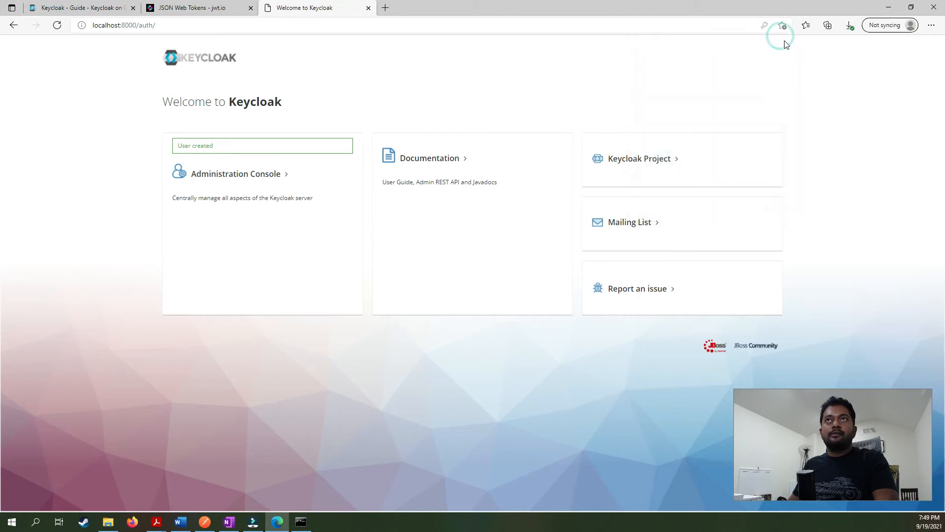
pyautogui.click(260, 177)
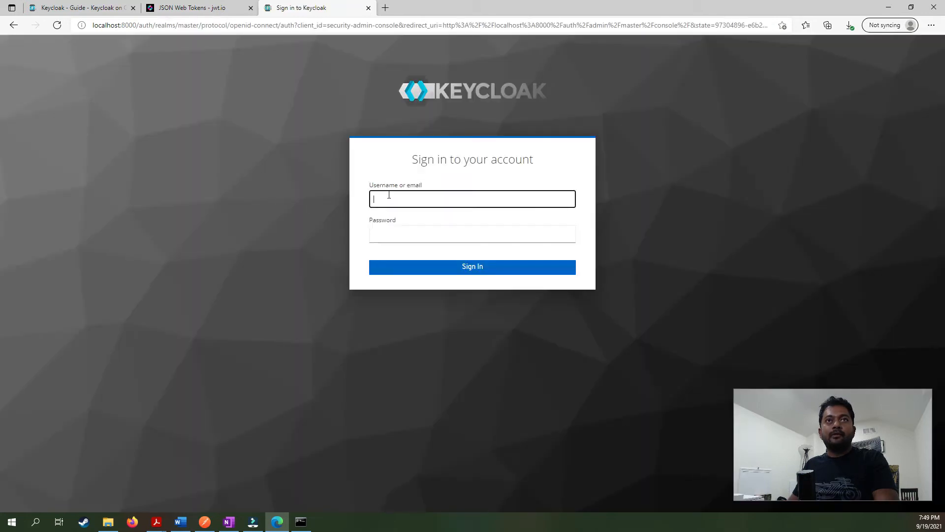
# Sign in to the Admin Console as admin, dismissing Edge's save-password prompt, then bring up OneNote.
pyautogui.click(384, 200)
pyautogui.write('admin')
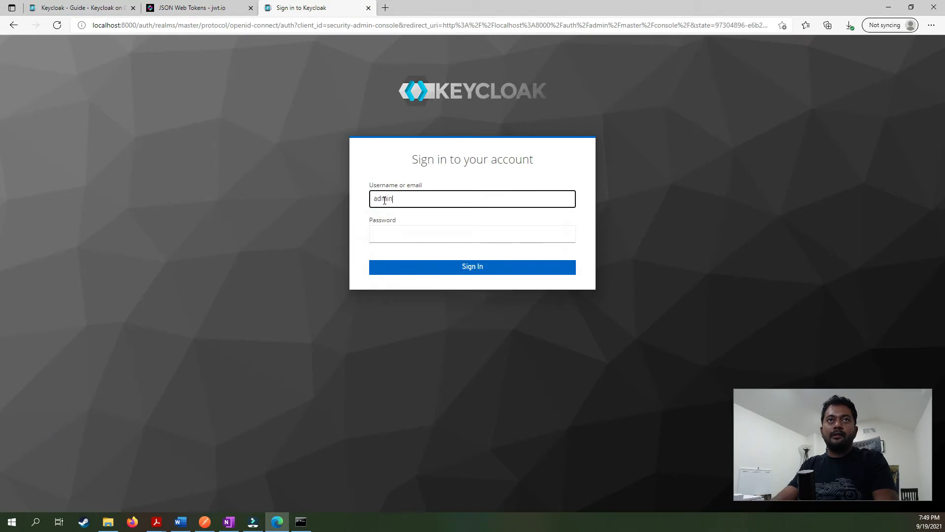
pyautogui.press('Tab')
pyautogui.write('admi')
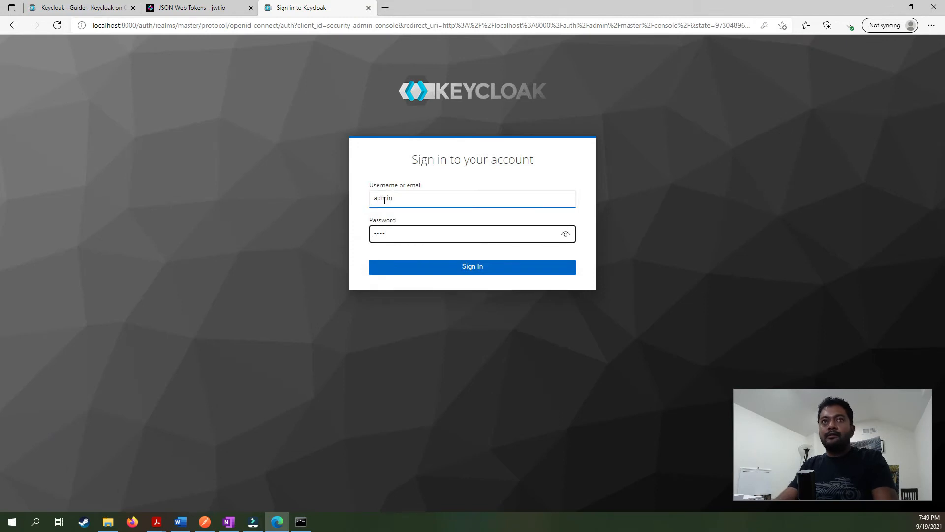
pyautogui.click(453, 261)
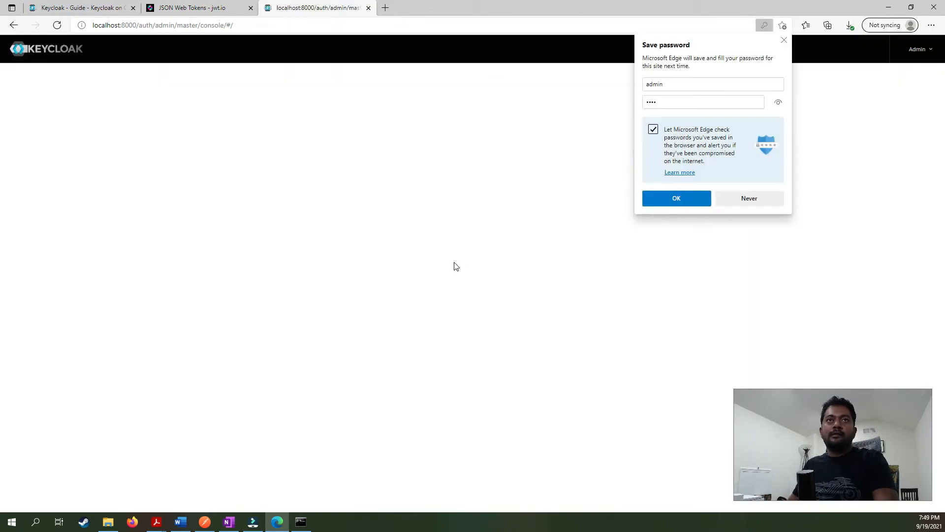
pyautogui.click(785, 40)
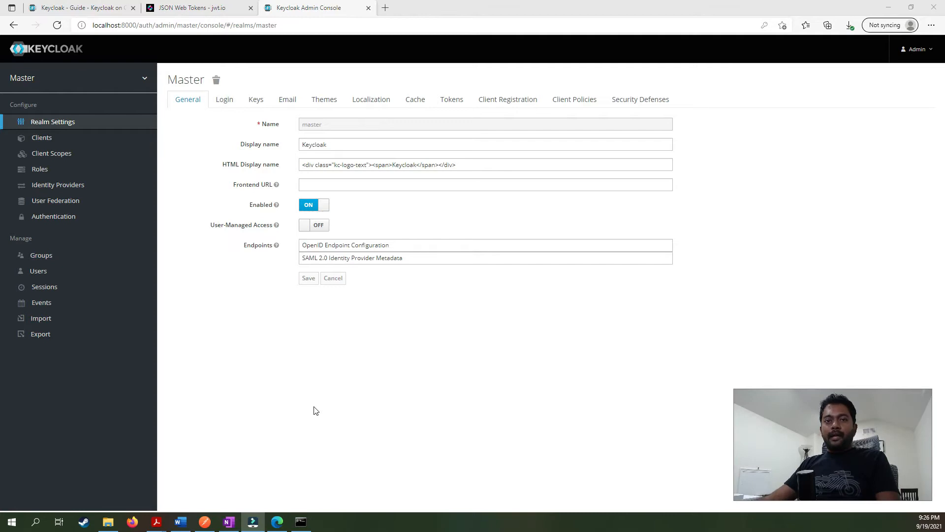
pyautogui.click(229, 522)
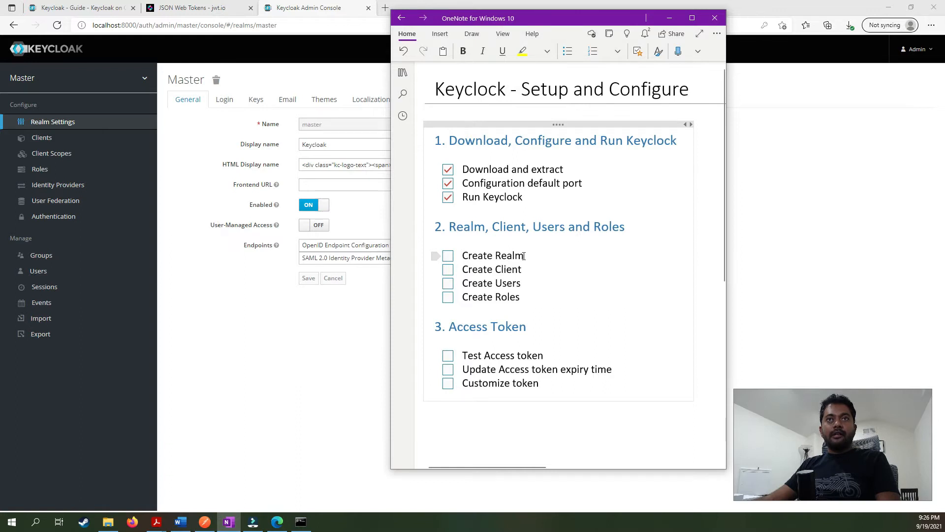
# Bring the Edge window with the Master realm General settings back to the front.
pyautogui.click(310, 397)
pyautogui.moveTo(110, 79)
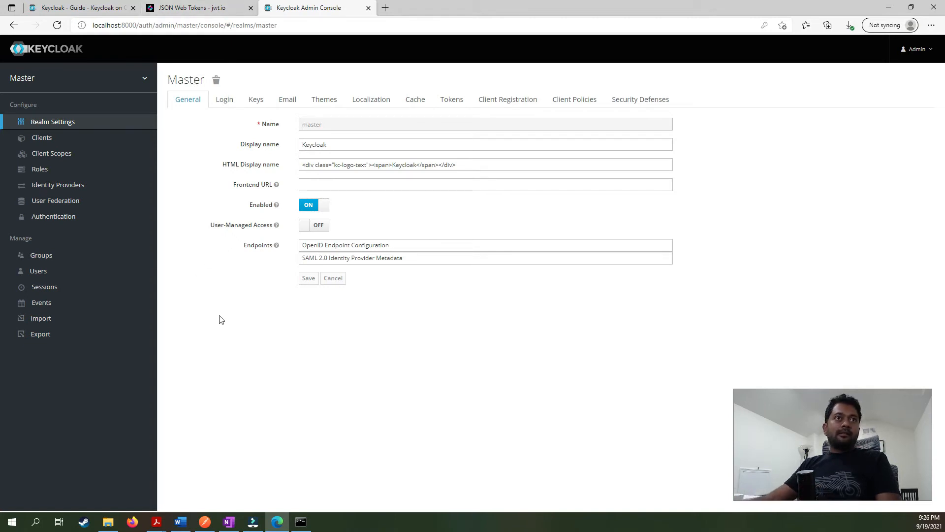
# From the realm dropdown, add a realm named MyRealm with Enabled on and create it.
pyautogui.moveTo(39, 78)
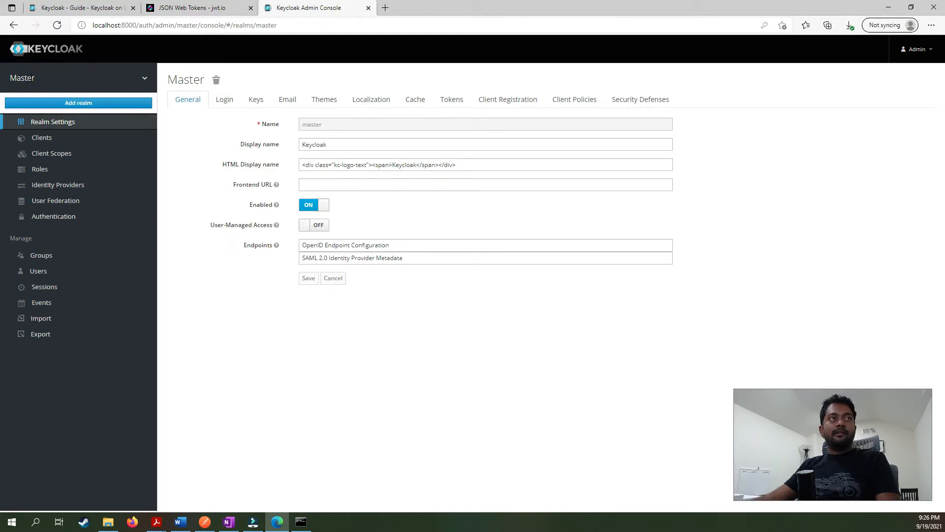
pyautogui.click(48, 103)
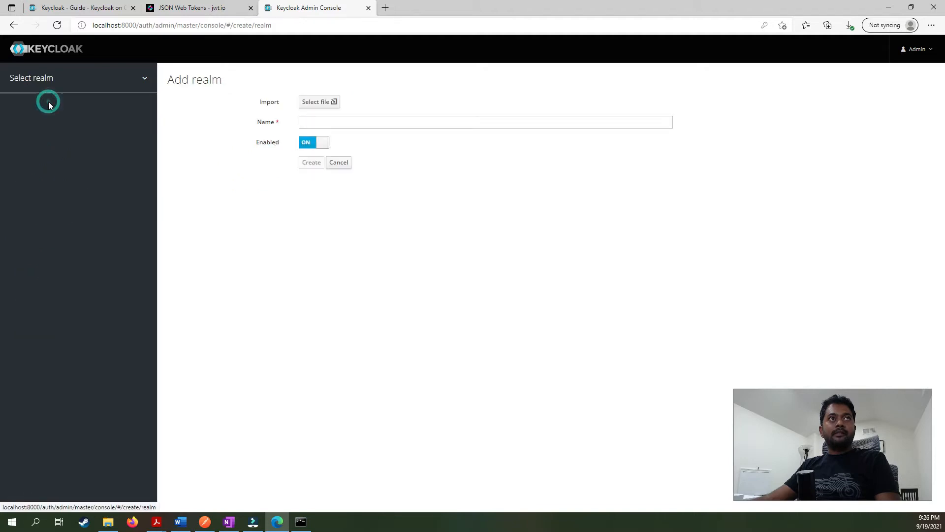
pyautogui.click(346, 122)
pyautogui.click(328, 155)
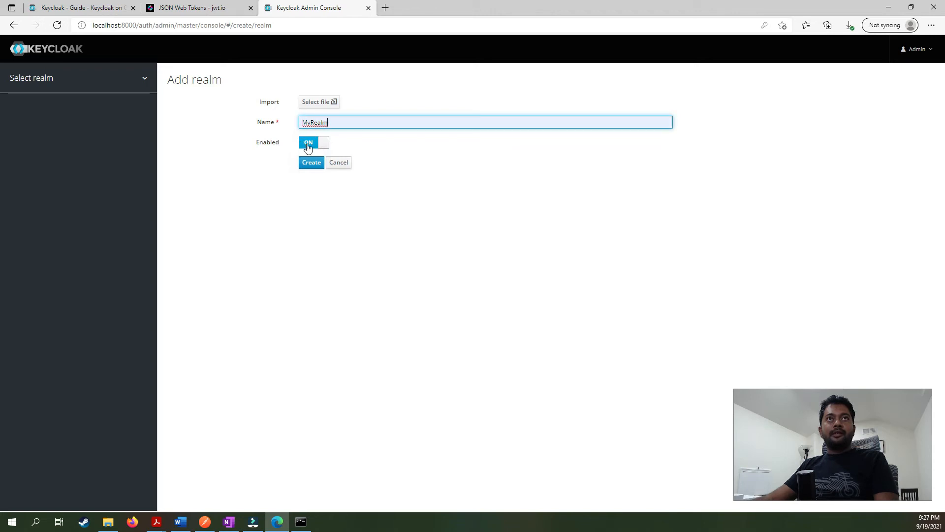
pyautogui.click(317, 168)
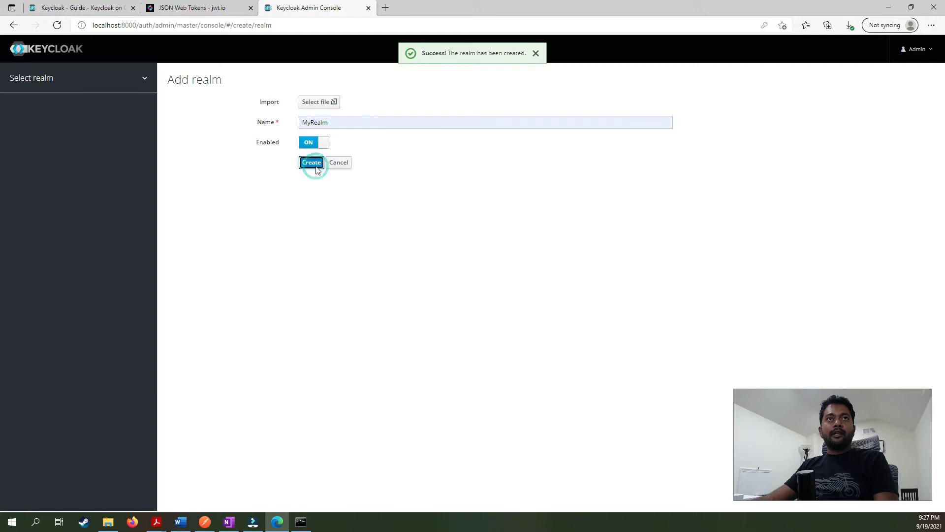
pyautogui.doubleClick(182, 81)
pyautogui.click(269, 365)
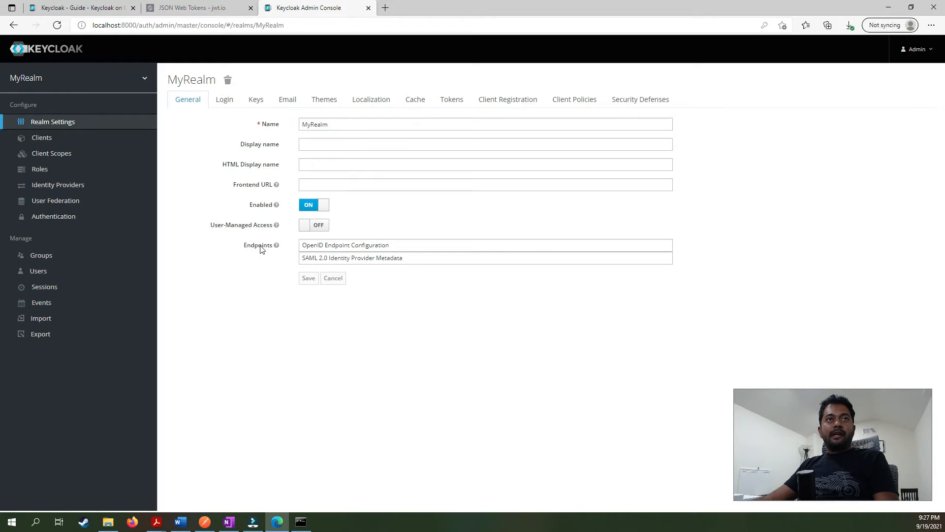
# Open MyRealm's OpenID endpoint configuration and highlight the authorization, token and introspection endpoints.
pyautogui.click(341, 247)
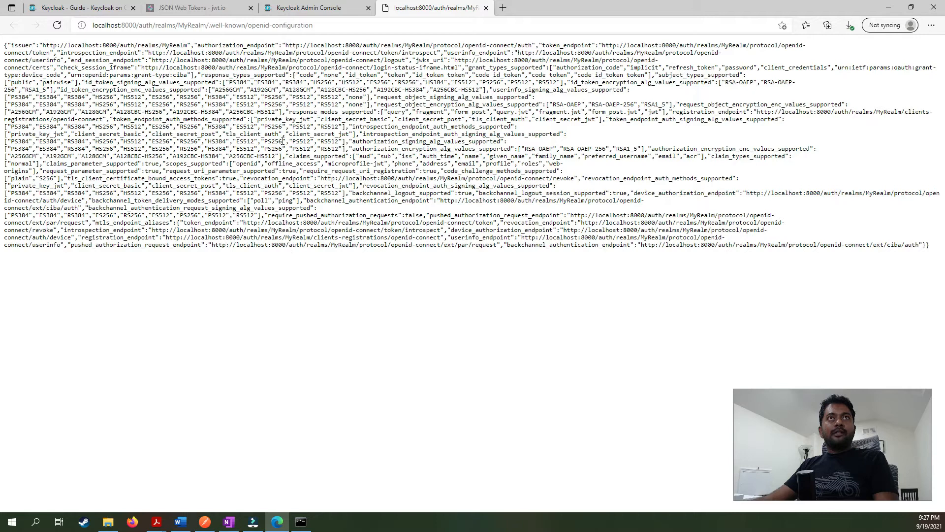
pyautogui.doubleClick(210, 47)
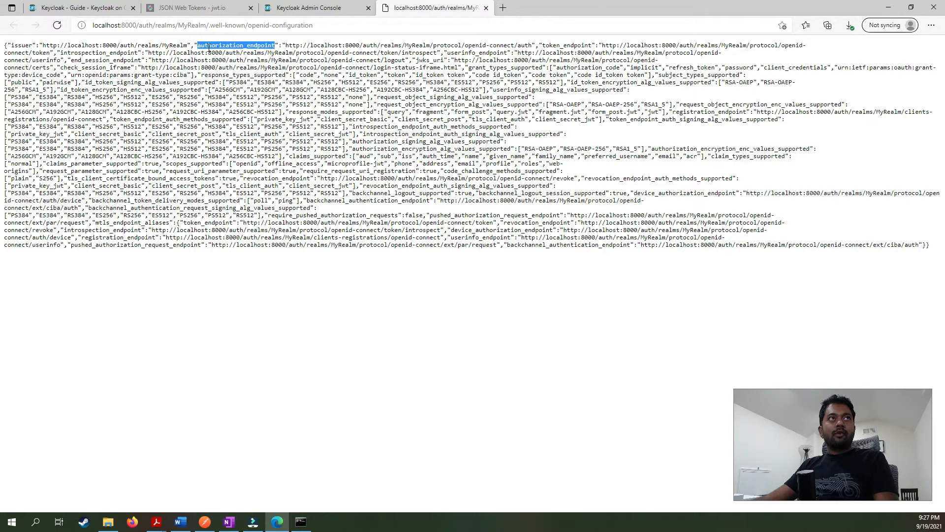
pyautogui.doubleClick(557, 46)
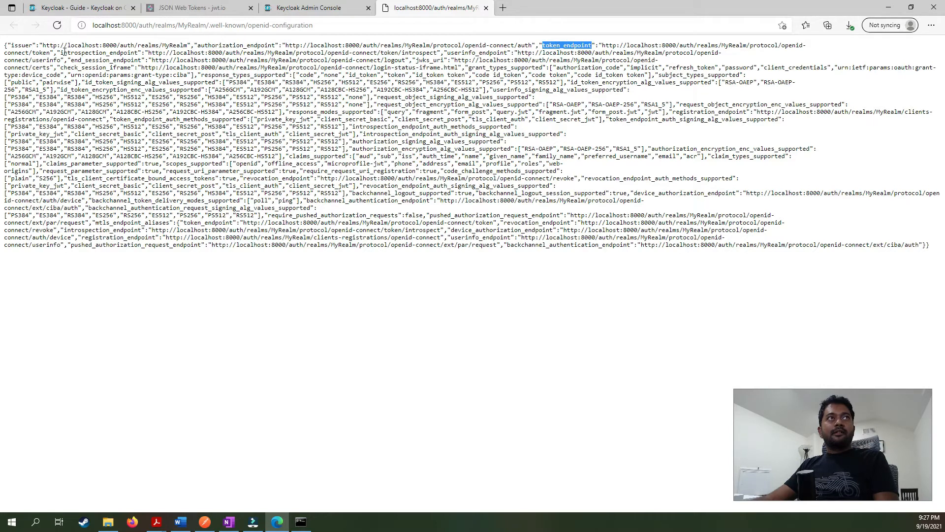
pyautogui.doubleClick(101, 52)
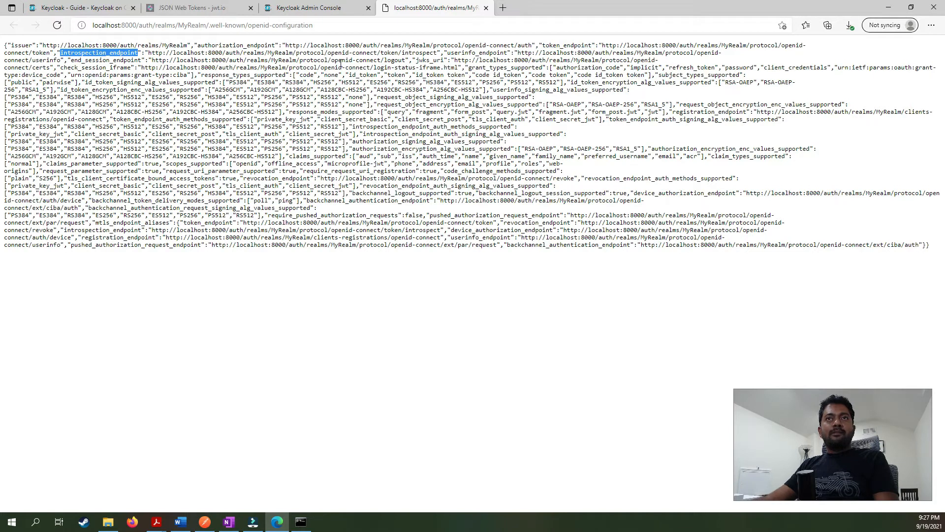
pyautogui.click(320, 93)
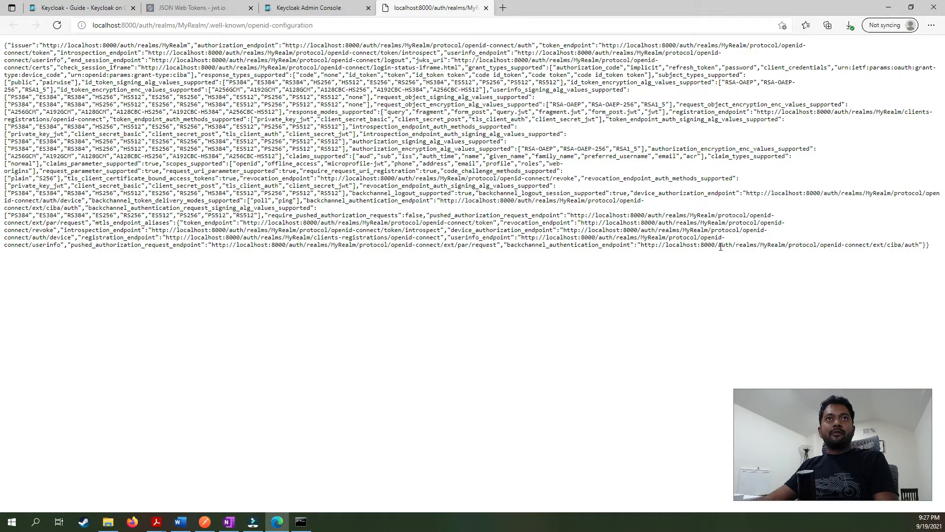
# View MyRealm's SAML 2.0 metadata, then close both extra localhost tabs to return to General settings.
pyautogui.click(343, 10)
pyautogui.click(440, 11)
pyautogui.click(345, 6)
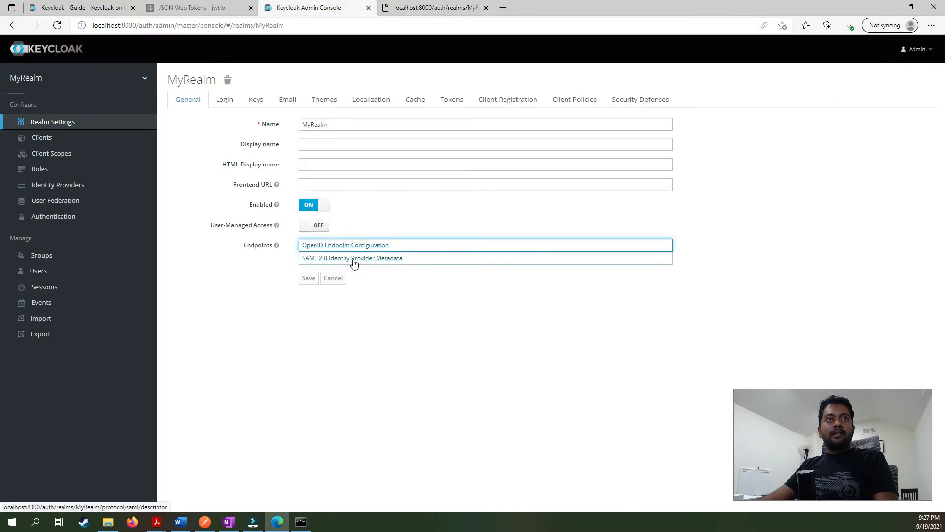
pyautogui.click(354, 261)
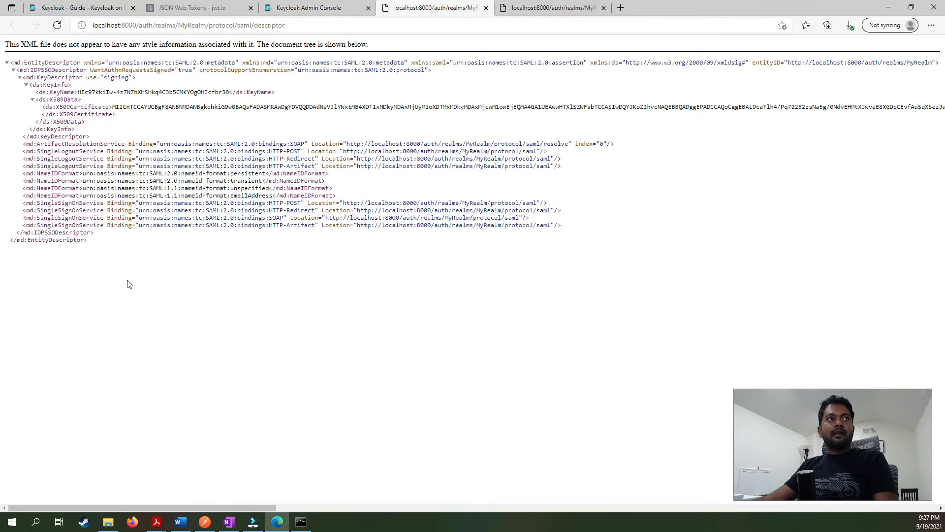
pyautogui.click(485, 8)
pyautogui.click(485, 9)
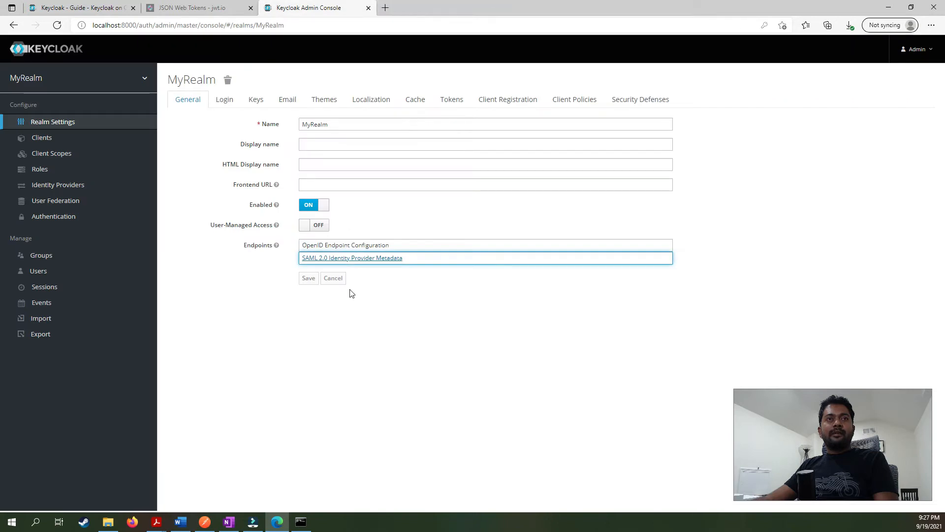
pyautogui.click(351, 333)
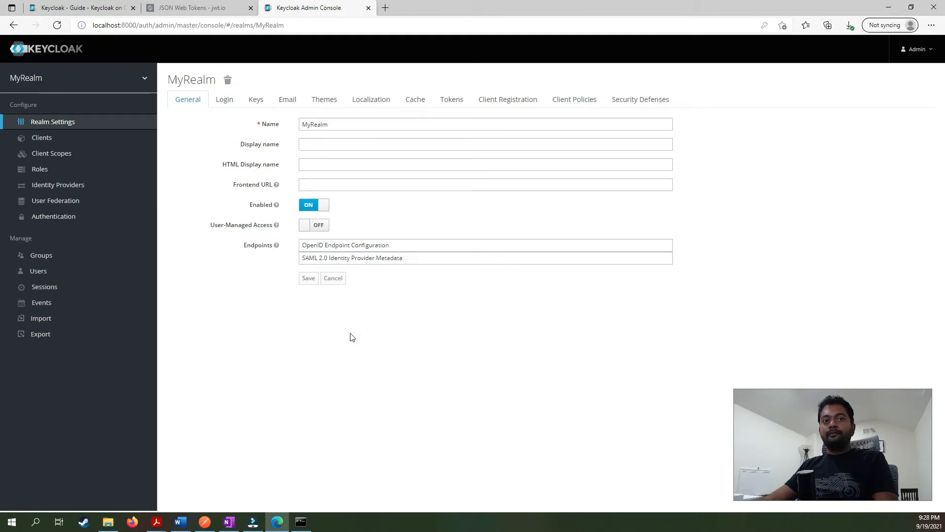
# Tick 'Create Realm' in the OneNote setup checklist and return to Keycloak.
pyautogui.click(227, 522)
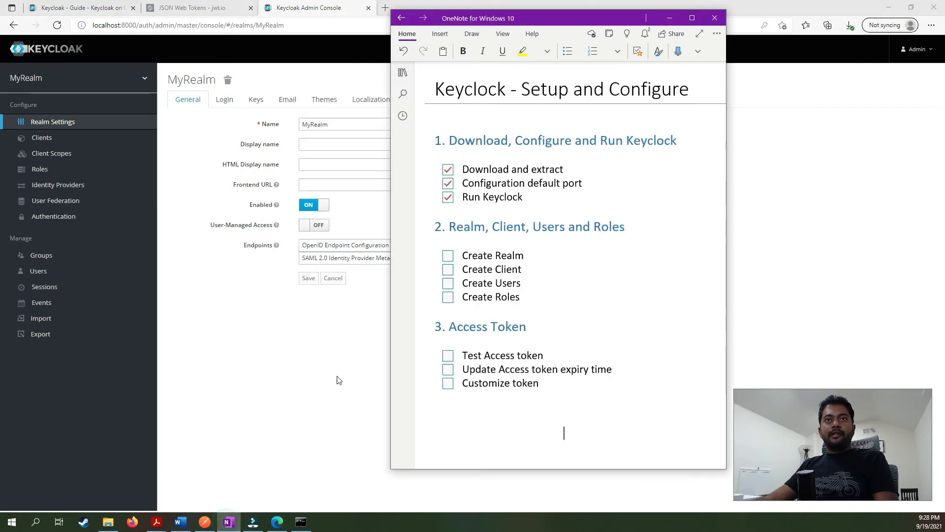
pyautogui.click(448, 256)
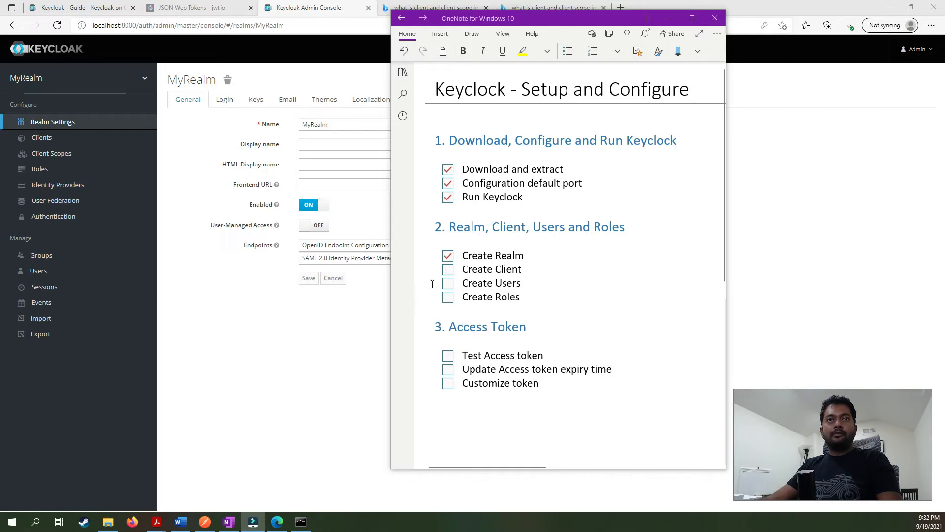
pyautogui.click(274, 336)
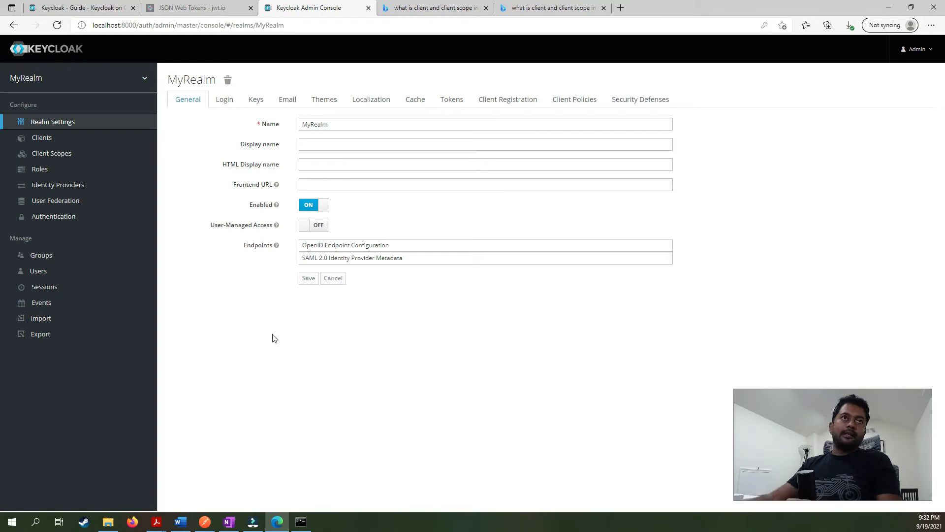
# Add a client with Client ID 'todo-list-app' using the openid-connect protocol and save it.
pyautogui.click(29, 139)
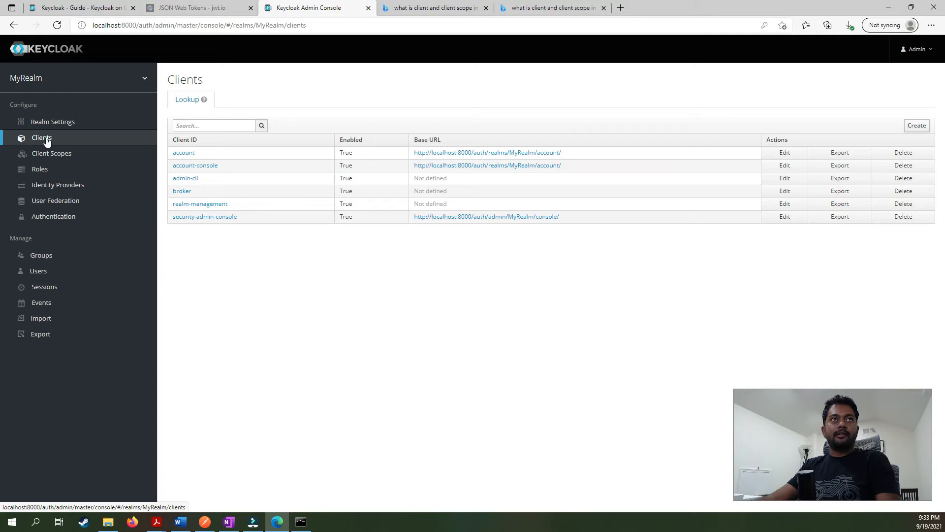
pyautogui.click(917, 126)
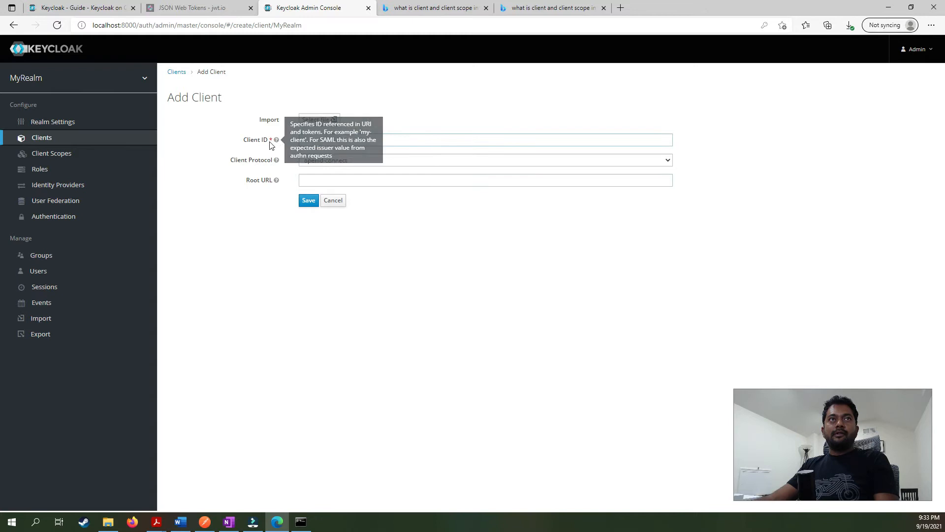
pyautogui.click(328, 138)
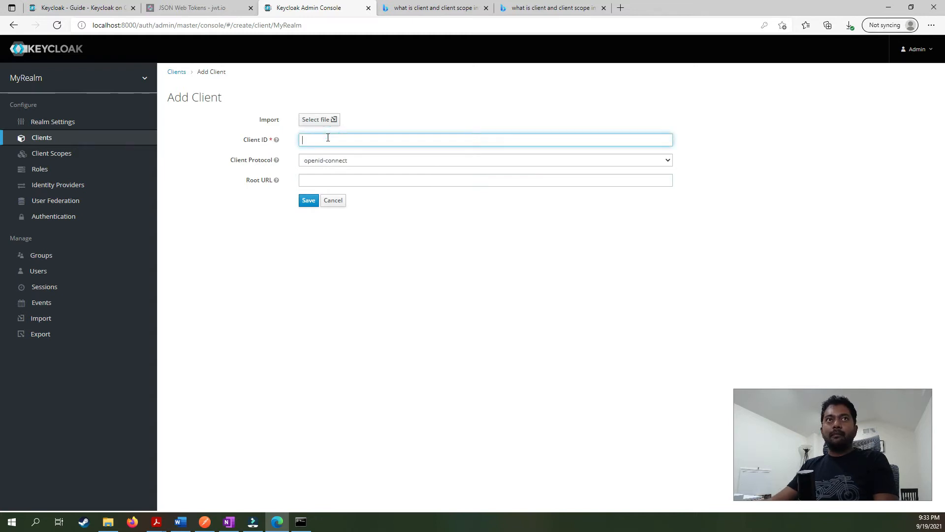
pyautogui.write('todo-list-app')
pyautogui.click(339, 273)
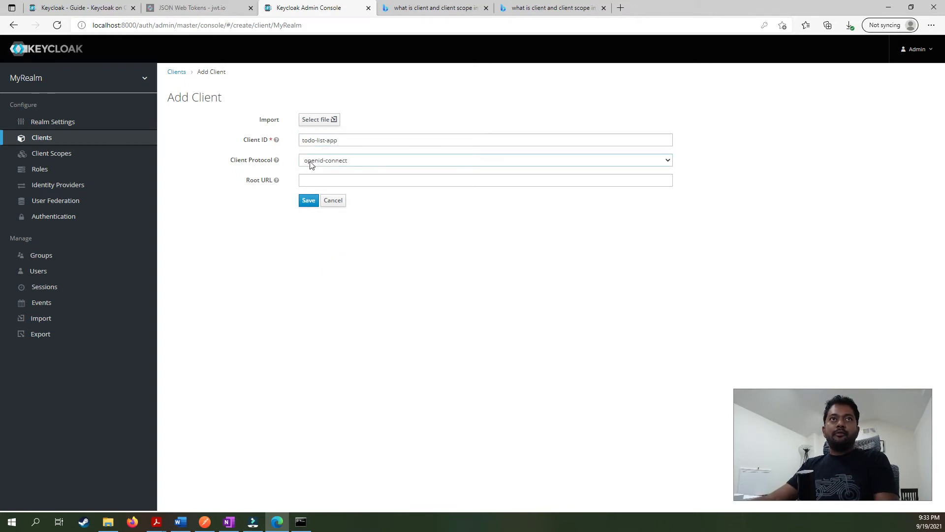
pyautogui.click(332, 160)
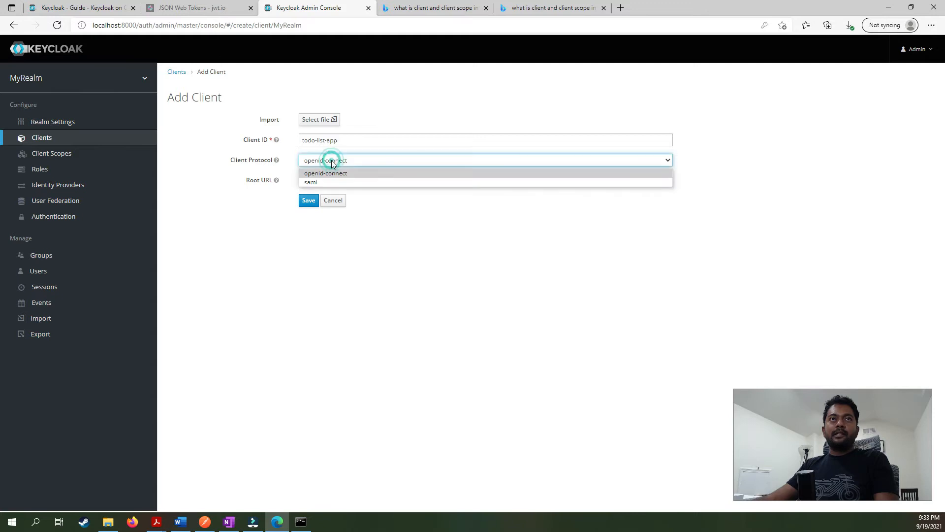
pyautogui.click(332, 161)
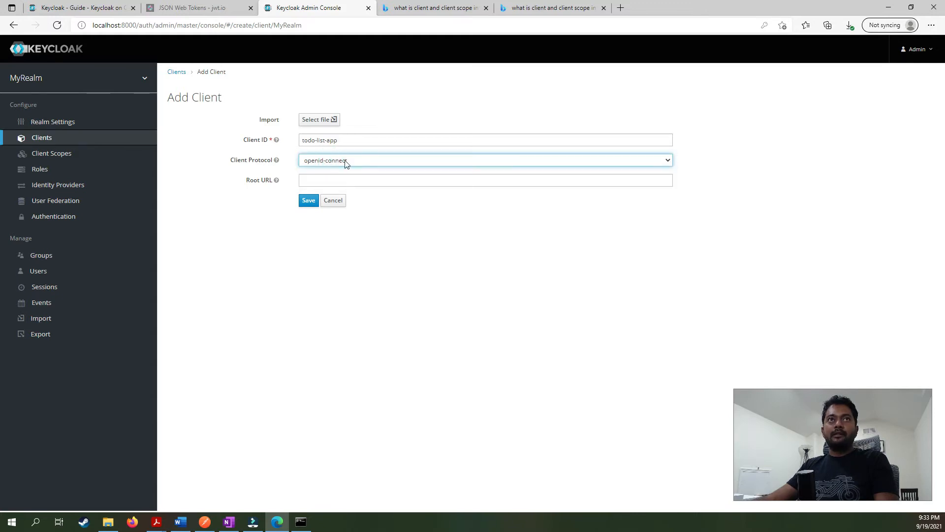
pyautogui.click(285, 285)
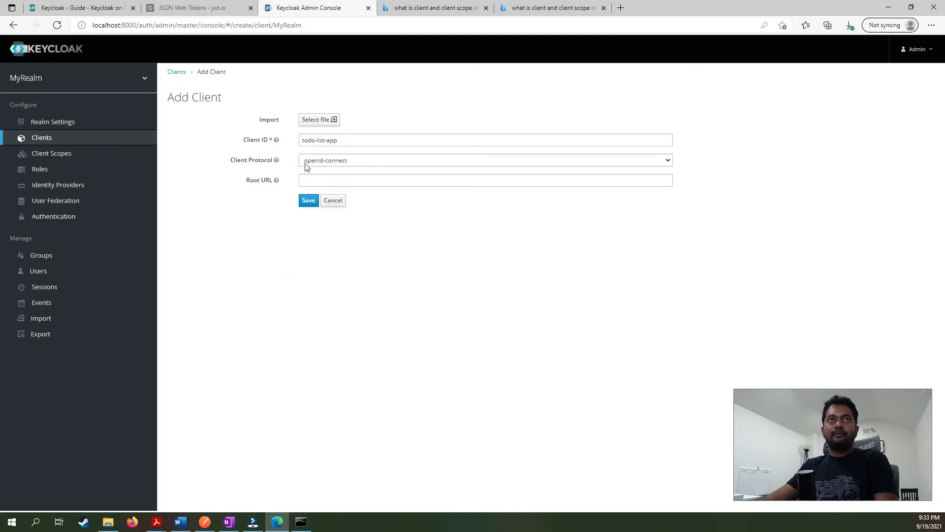
pyautogui.click(310, 201)
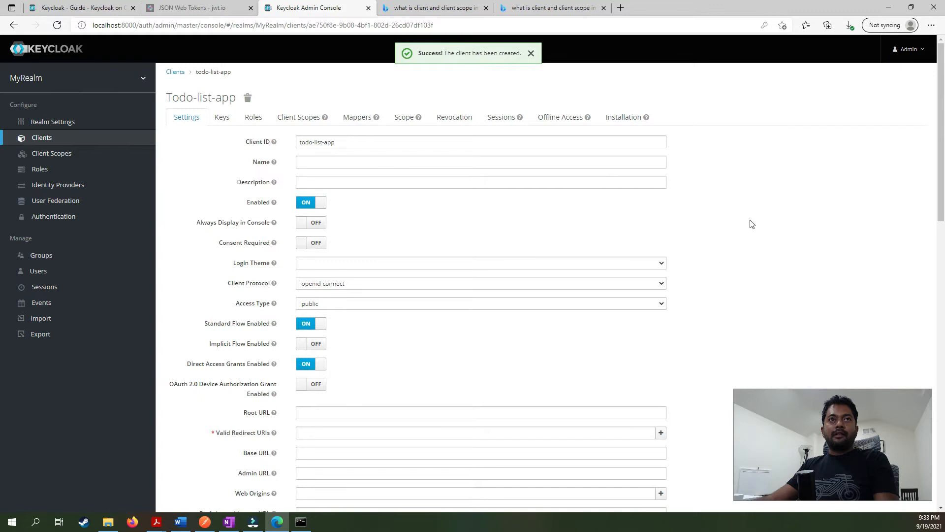
pyautogui.scroll(-6, 752, 224)
pyautogui.scroll(6, 752, 224)
# Tick 'Create Client' in the OneNote setup checklist.
pyautogui.moveTo(226, 526)
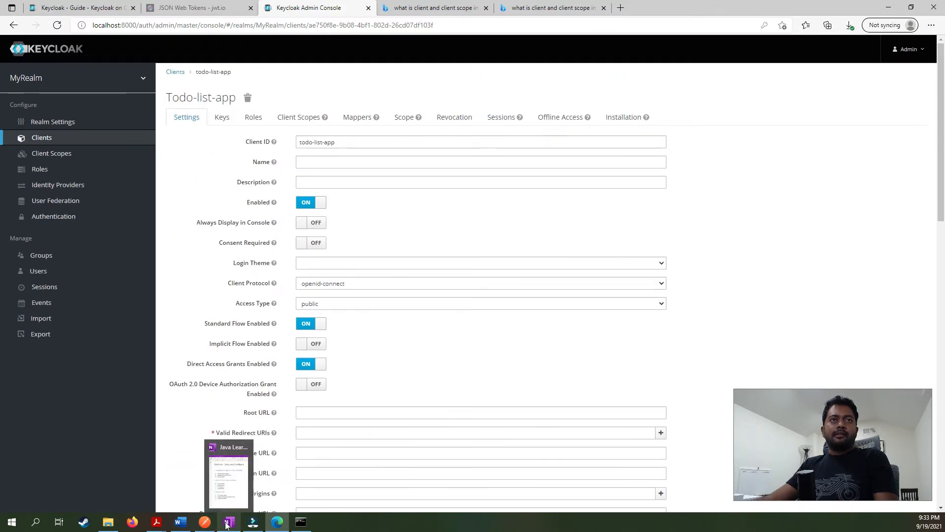
pyautogui.click(227, 525)
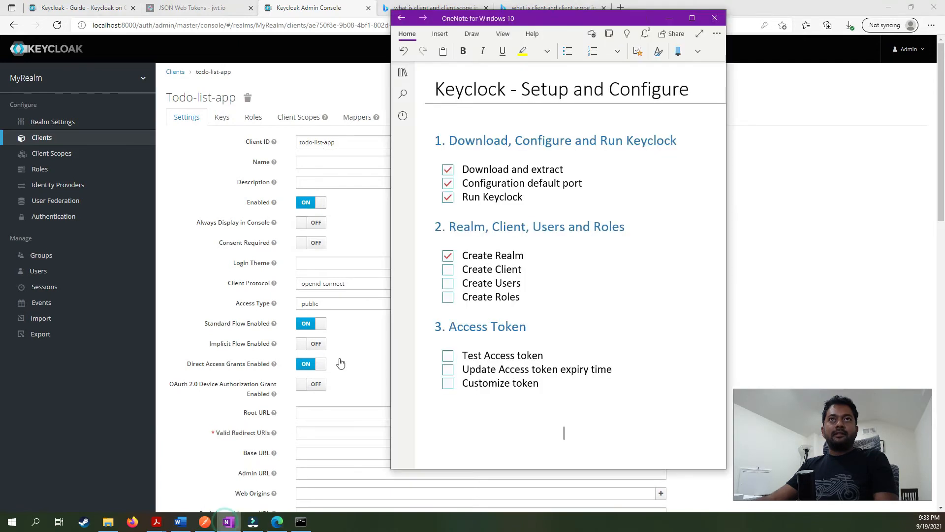
pyautogui.click(447, 270)
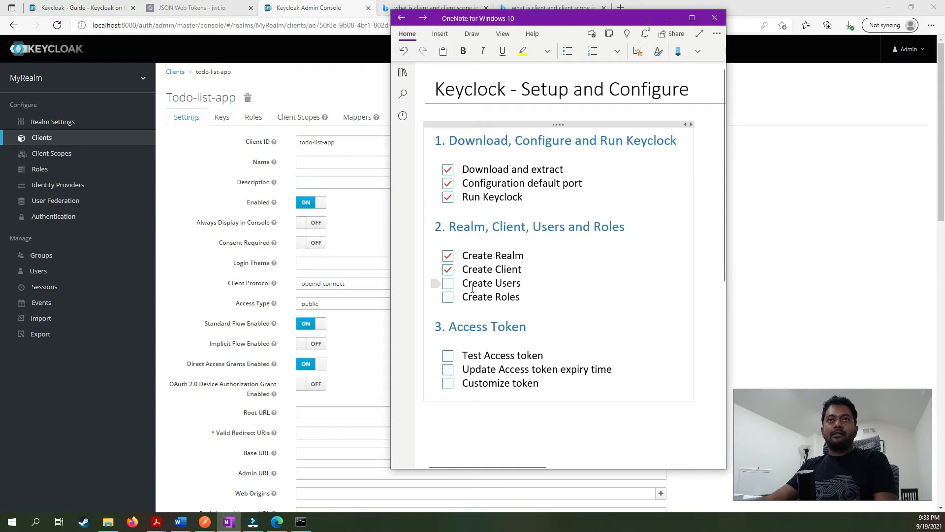
# Turn Consent Required off for todo-list-app, then go to MyRealm's Users page.
pyautogui.click(169, 241)
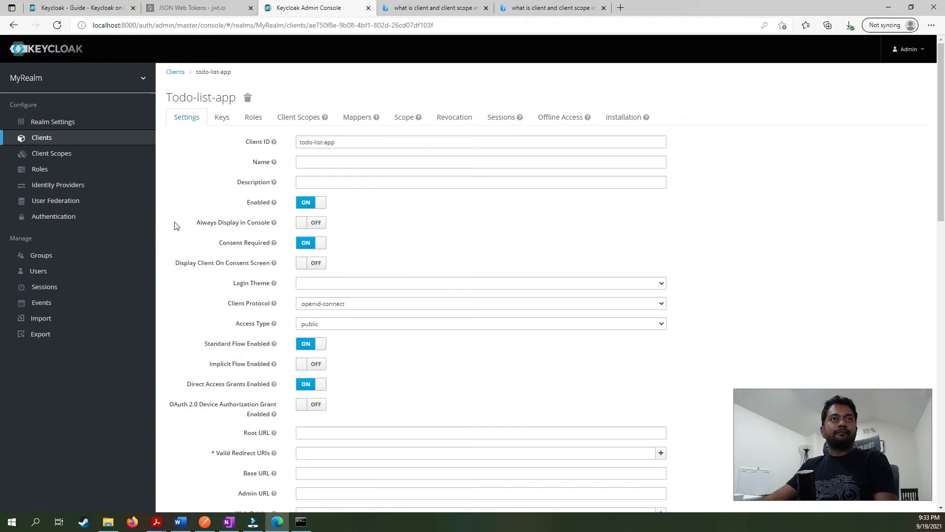
pyautogui.click(178, 245)
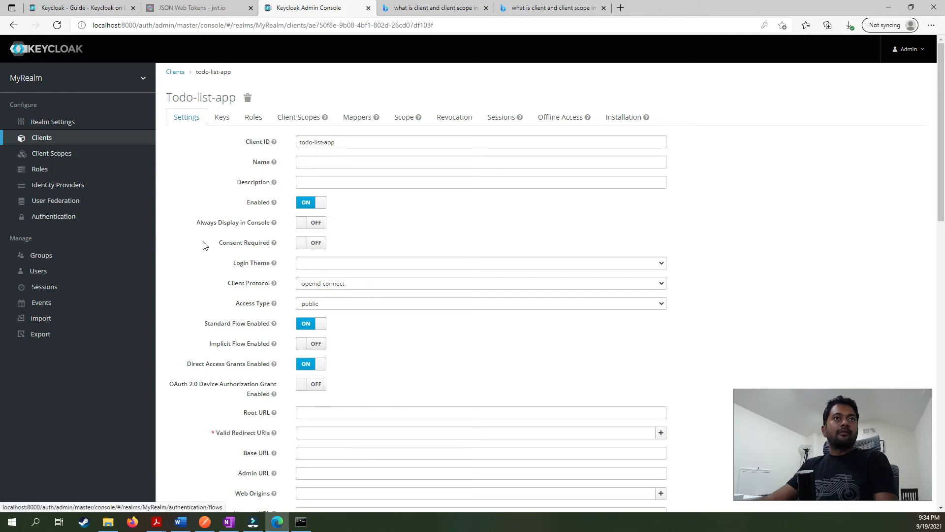
pyautogui.click(66, 272)
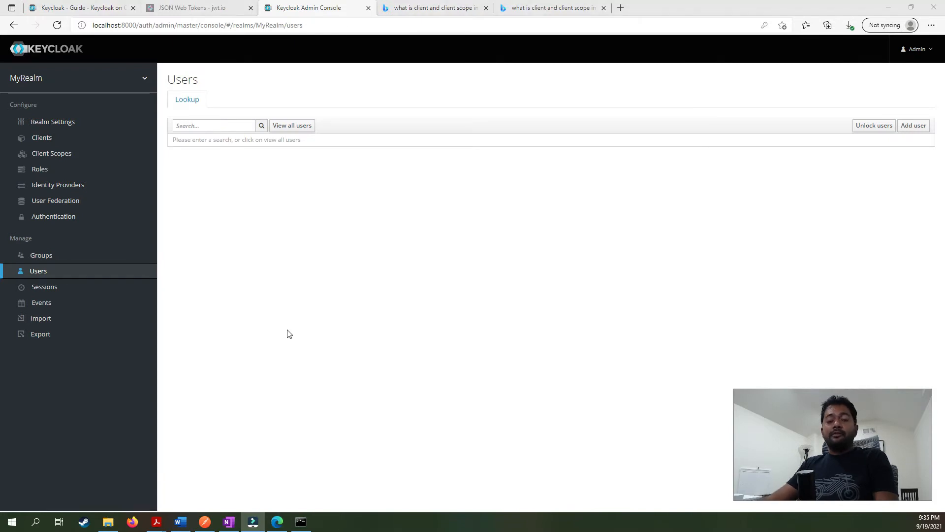
# Show MyRealm's Client Scopes list from the sidebar.
pyautogui.click(71, 157)
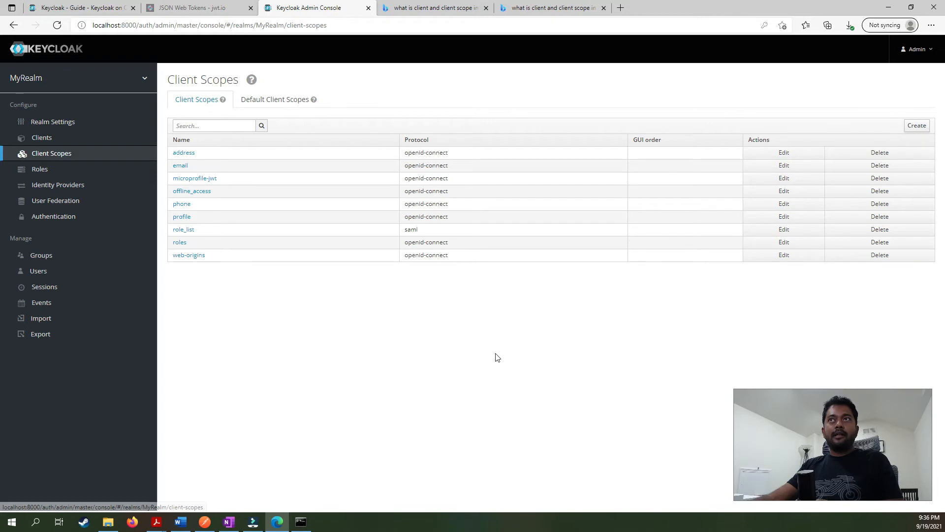
# Add a client scope named 'todo-list-app' and save it.
pyautogui.click(916, 126)
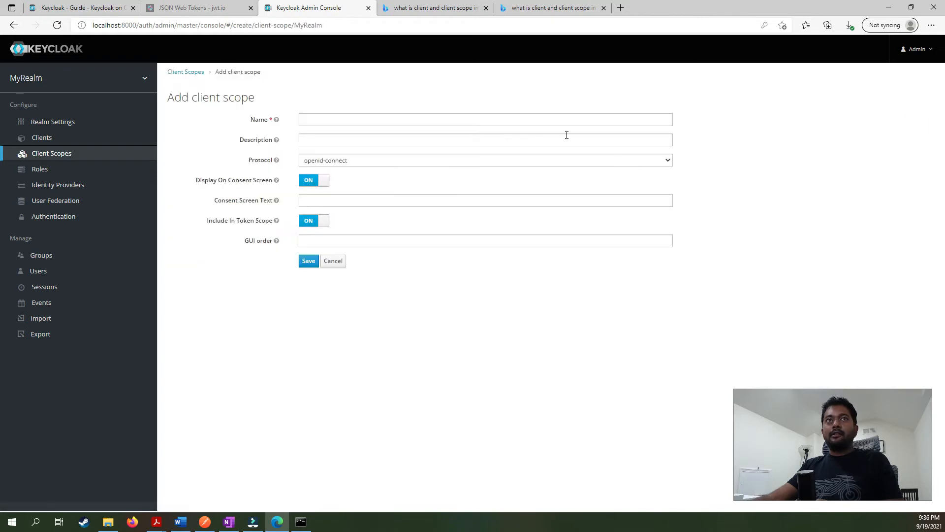
pyautogui.click(322, 119)
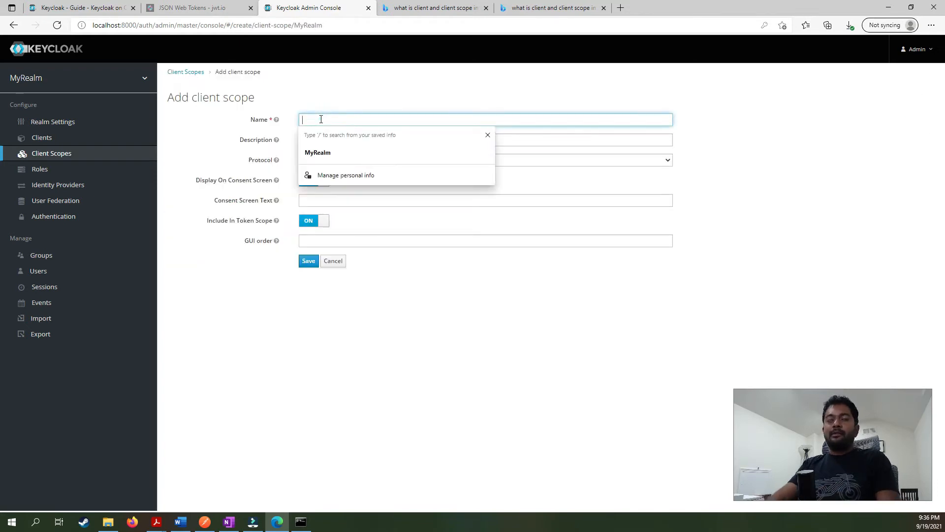
pyautogui.write('todo-')
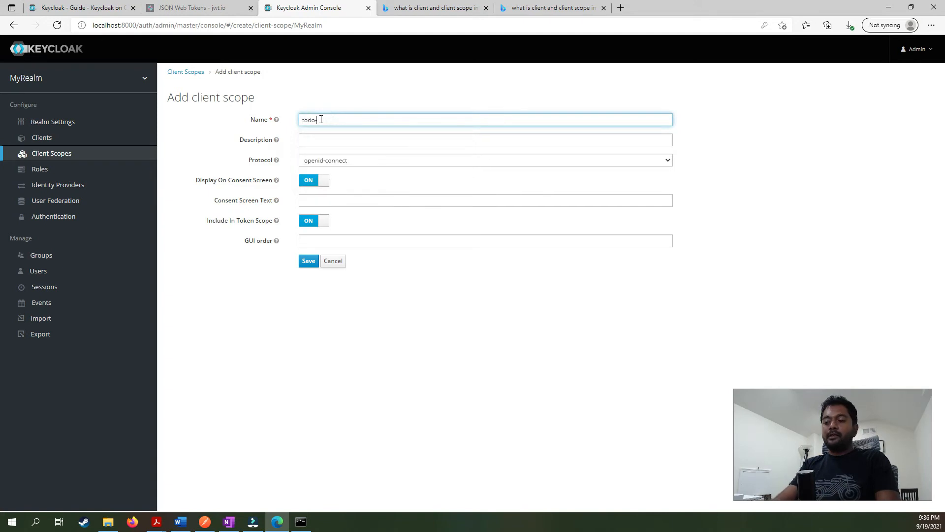
pyautogui.write('list-app')
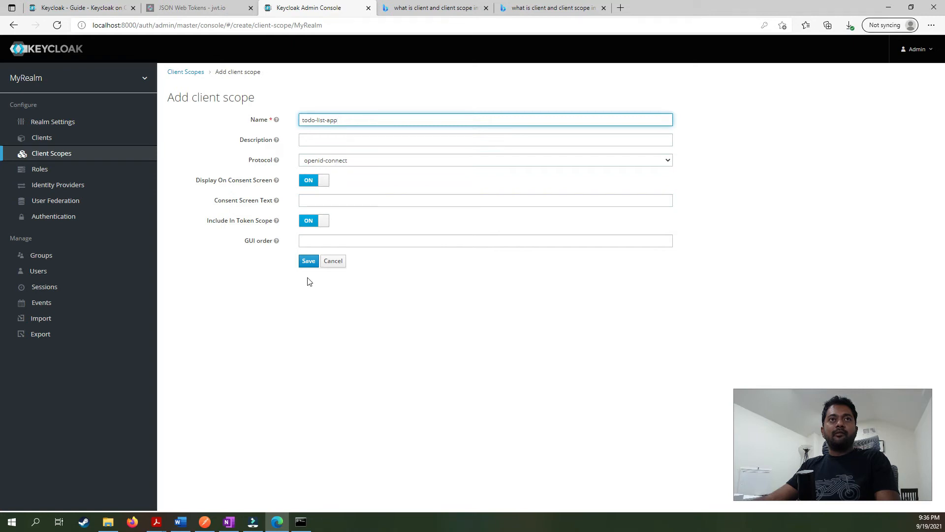
pyautogui.click(309, 261)
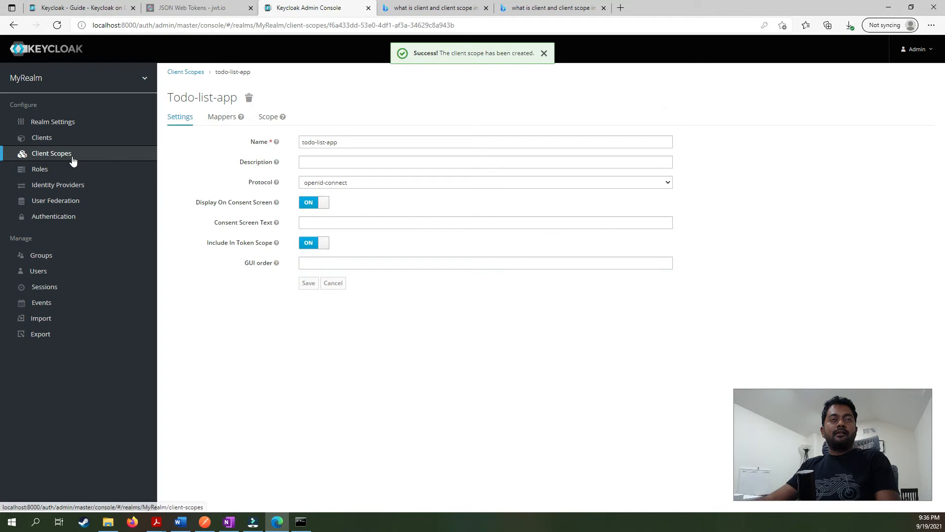
pyautogui.click(441, 341)
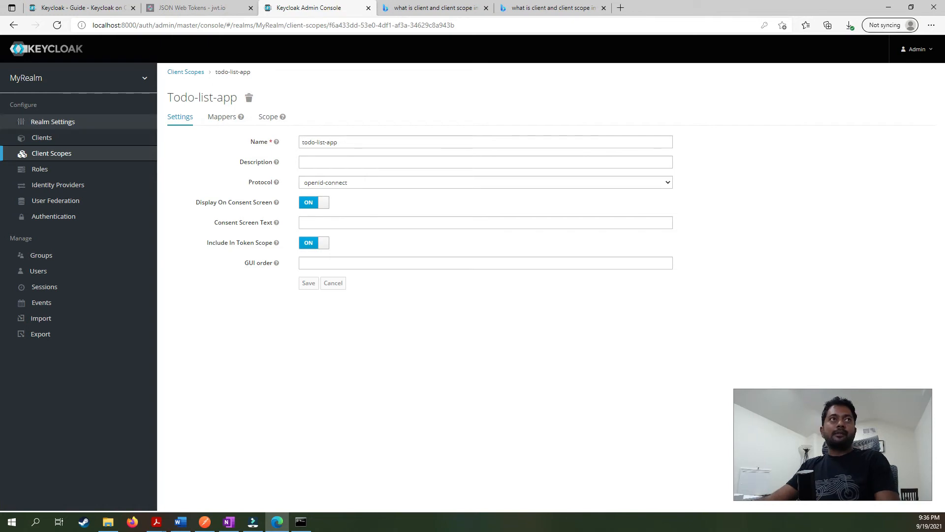
# Open the todo-list-app client and its Client Scopes setup tab.
pyautogui.click(47, 142)
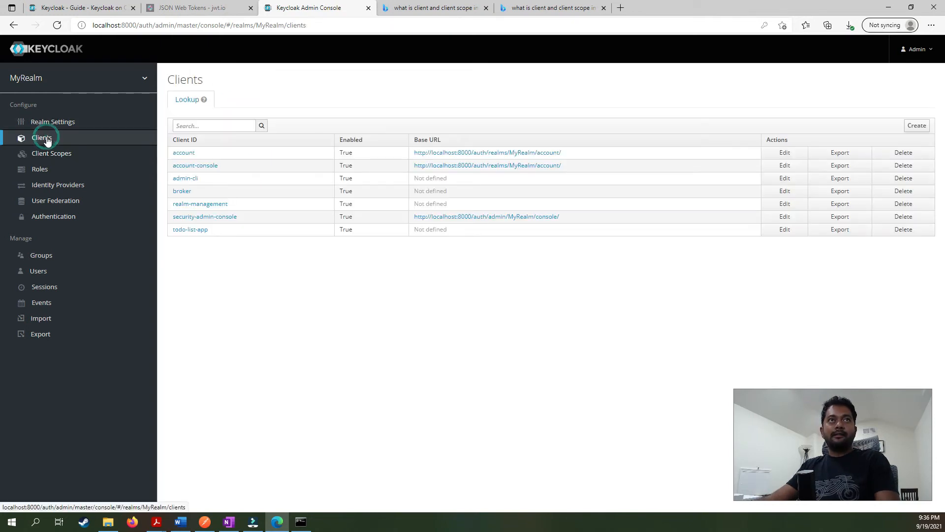
pyautogui.click(187, 234)
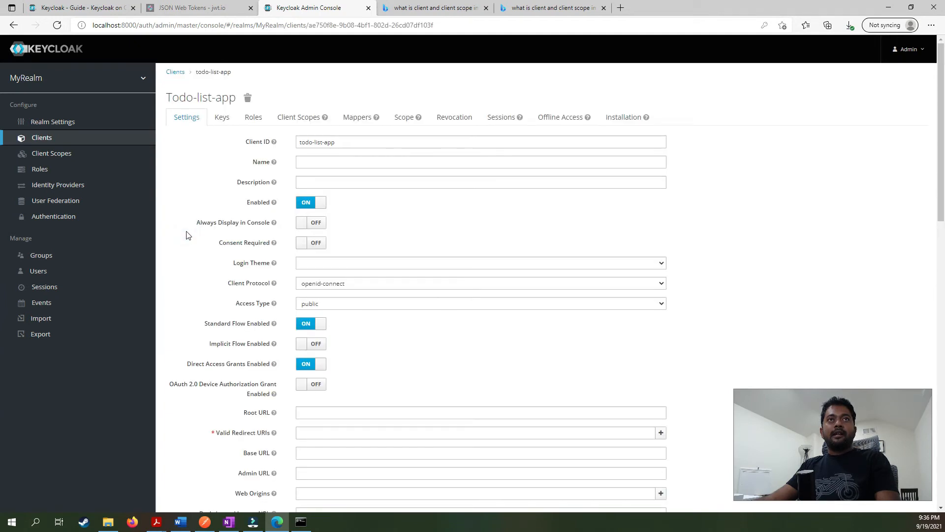
pyautogui.click(294, 120)
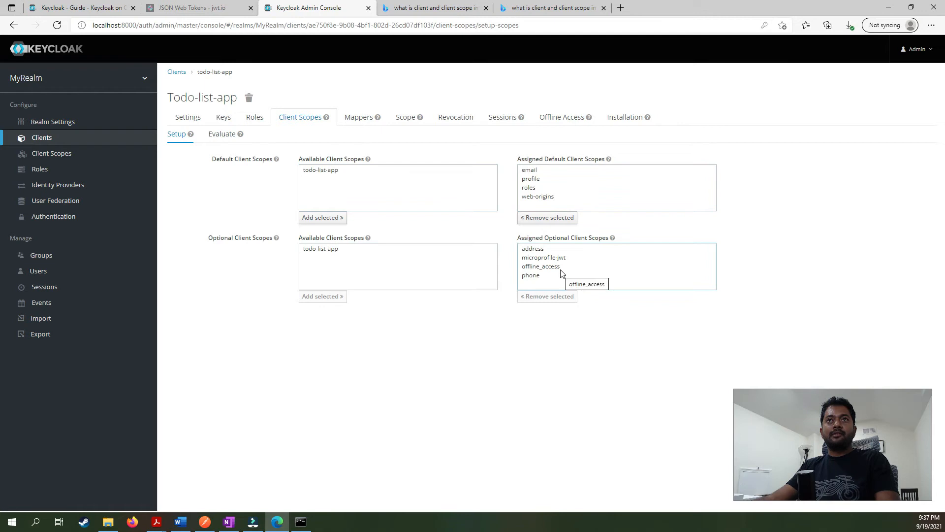
# Replace the four default scopes with todo-list-app and remove all four optional scopes.
pyautogui.moveTo(551, 198); pyautogui.dragTo(549, 167)
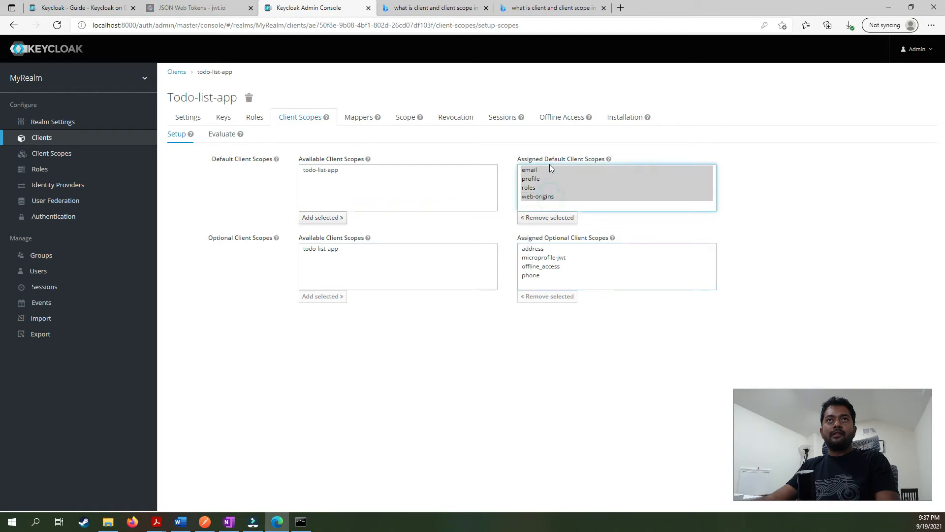
pyautogui.click(550, 218)
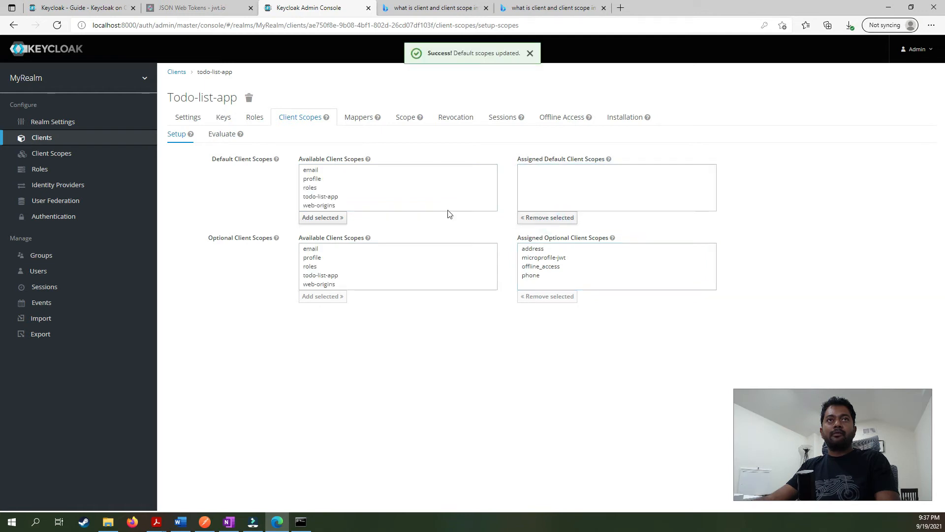
pyautogui.click(326, 196)
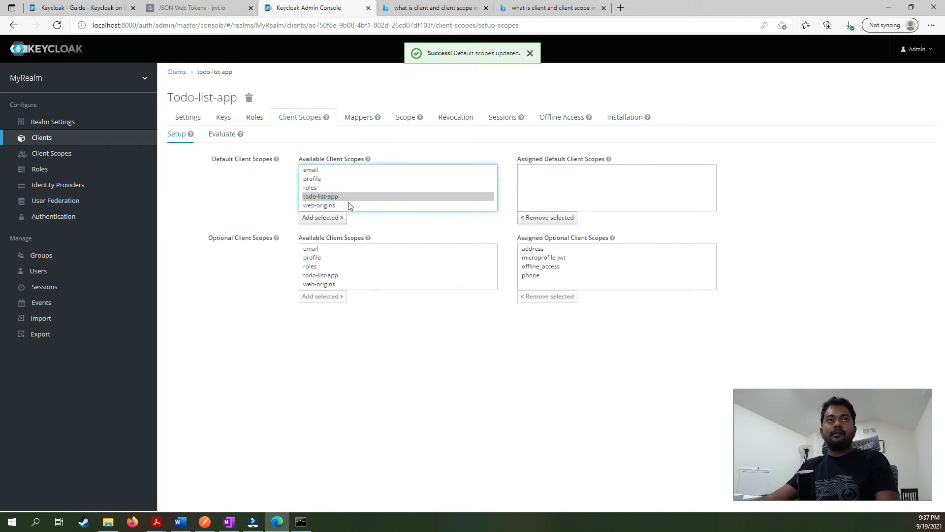
pyautogui.click(323, 219)
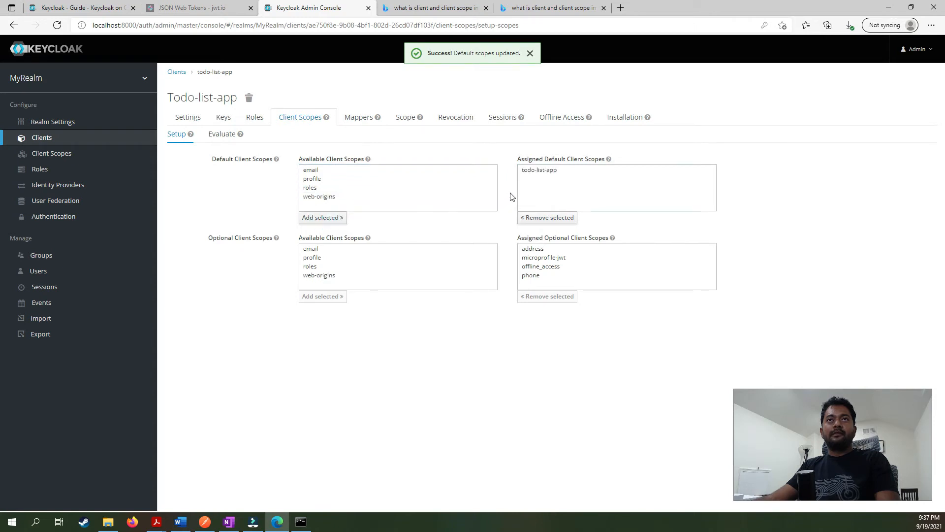
pyautogui.moveTo(541, 249); pyautogui.dragTo(536, 275)
pyautogui.click(547, 297)
pyautogui.scroll(-2, 347, 278)
pyautogui.scroll(2, 344, 274)
pyautogui.scroll(-2, 337, 277)
pyautogui.click(339, 276)
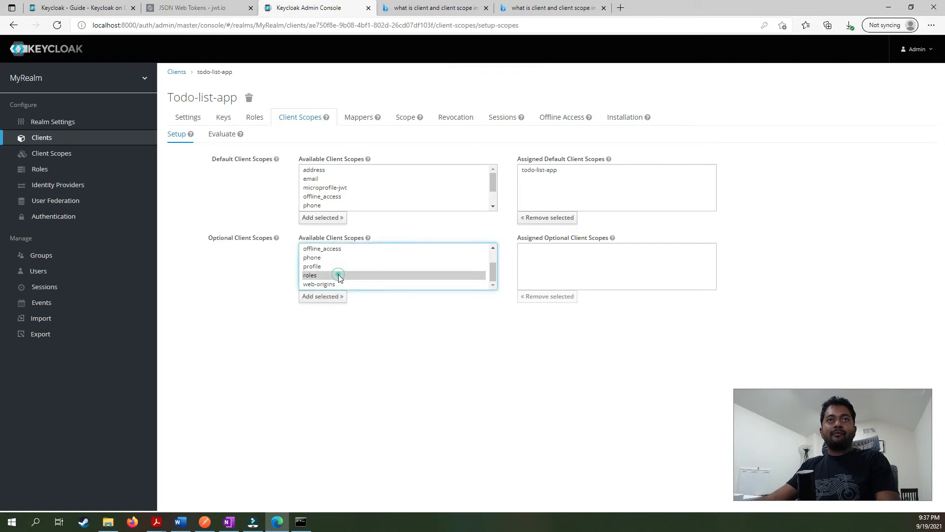
pyautogui.scroll(2, 341, 275)
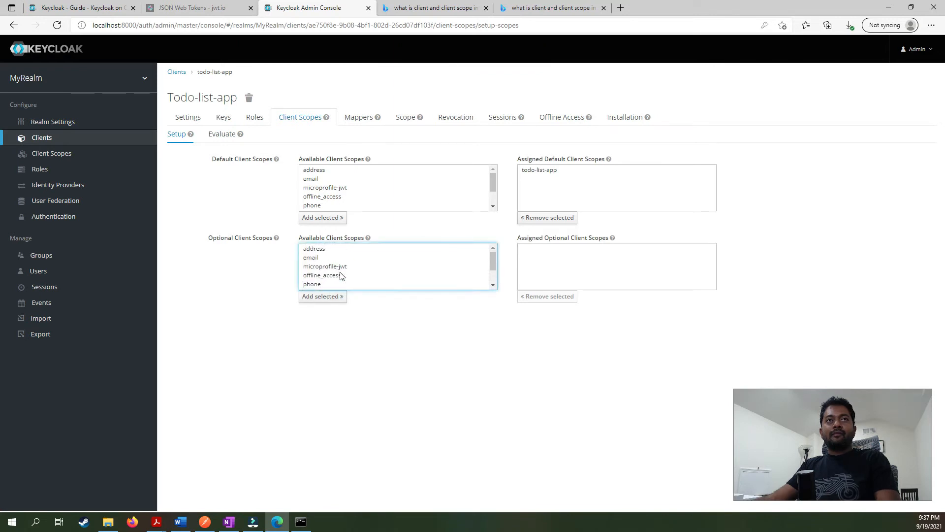
pyautogui.moveTo(492, 260); pyautogui.dragTo(494, 279)
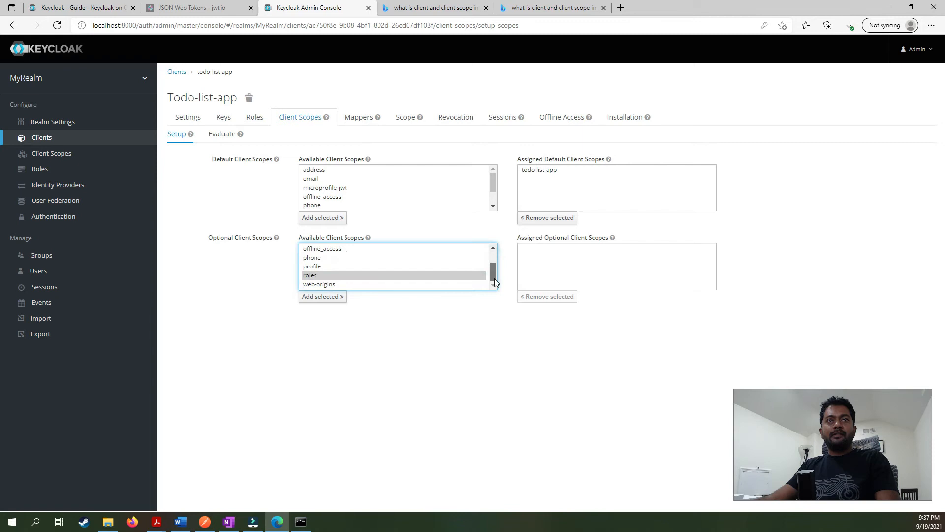
pyautogui.scroll(2, 494, 280)
pyautogui.click(491, 321)
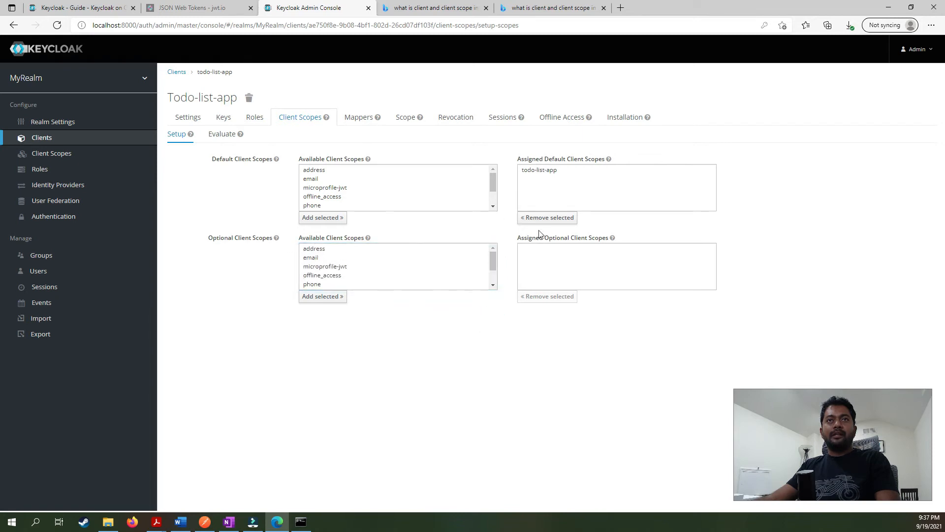
pyautogui.click(541, 170)
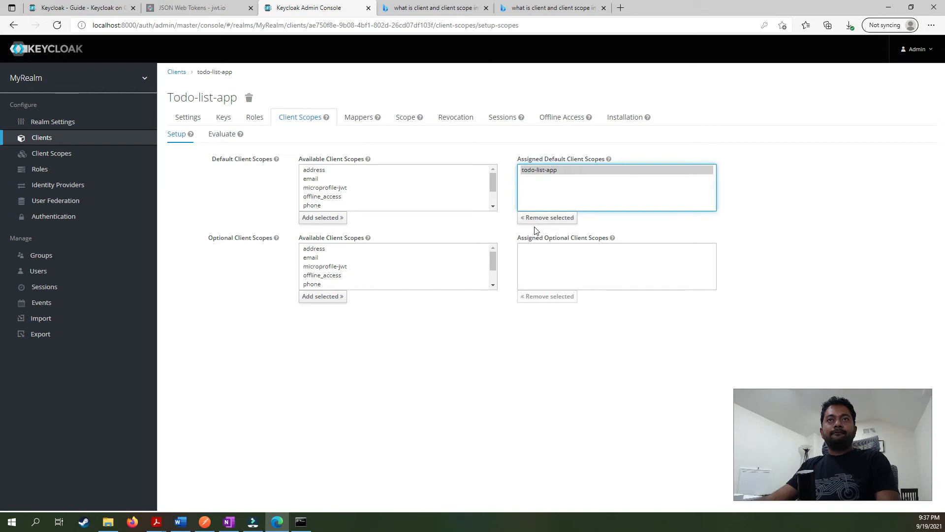
pyautogui.click(503, 357)
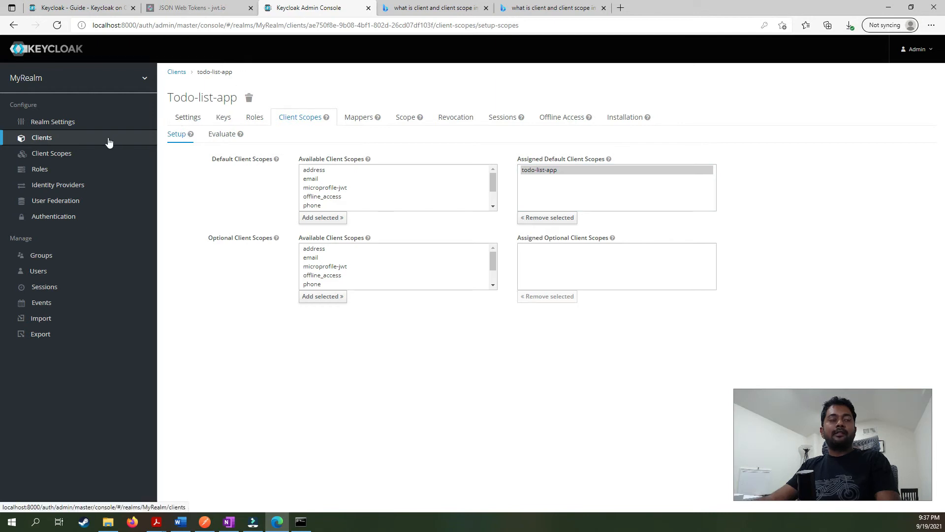
pyautogui.click(240, 363)
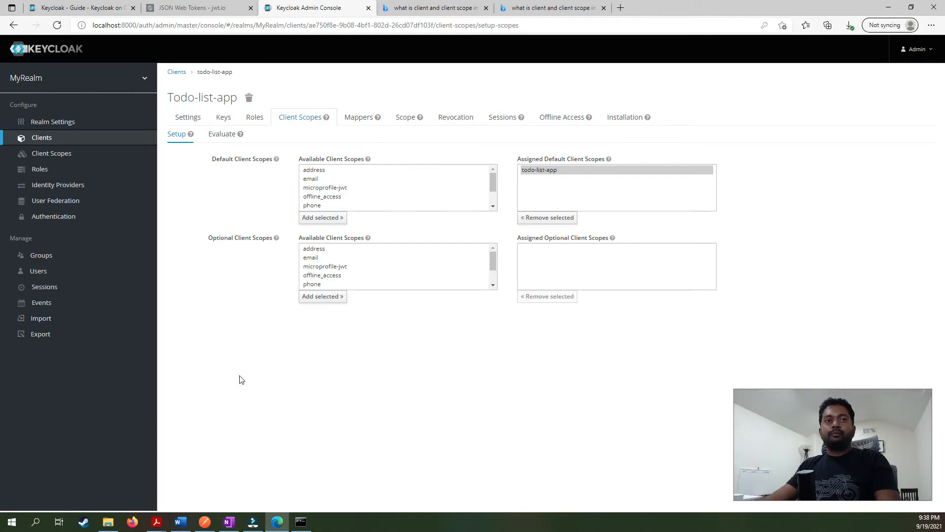
# List MyRealm's users, then add a user with a username and Email Verified on.
pyautogui.click(32, 274)
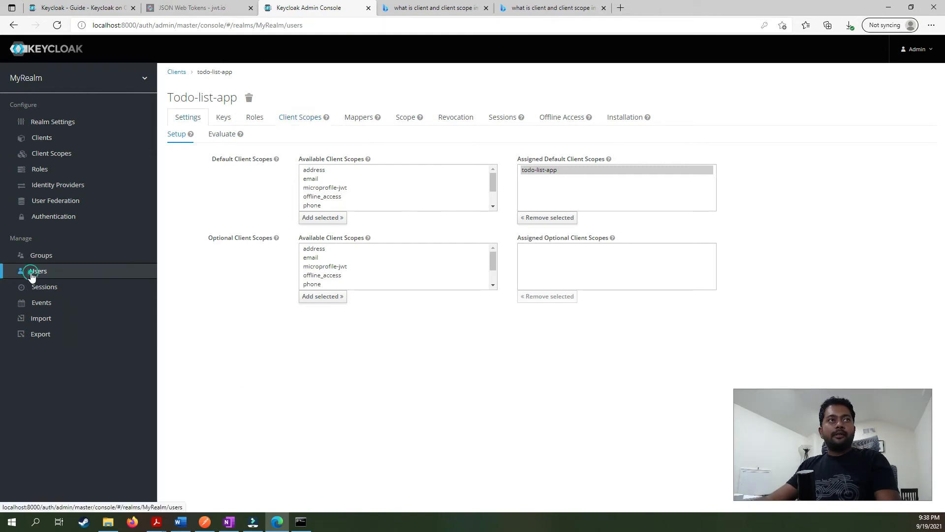
pyautogui.click(305, 127)
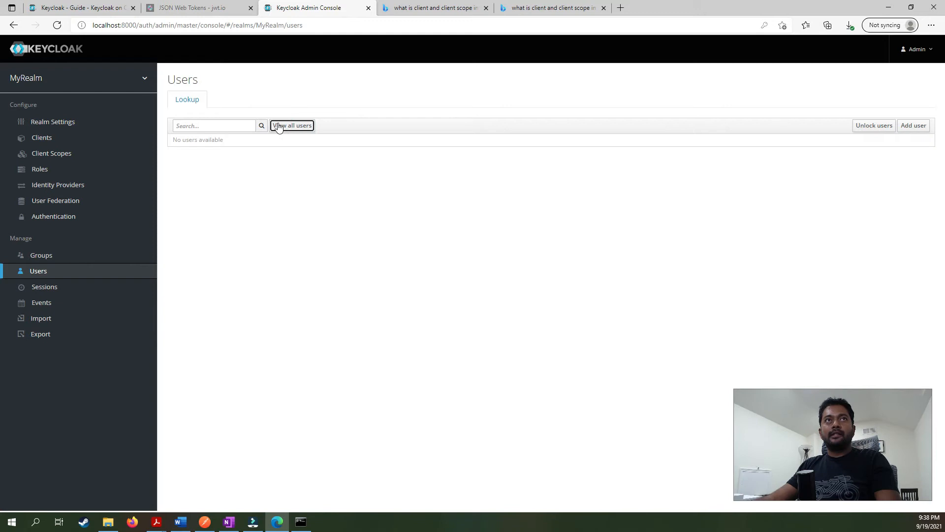
pyautogui.click(441, 163)
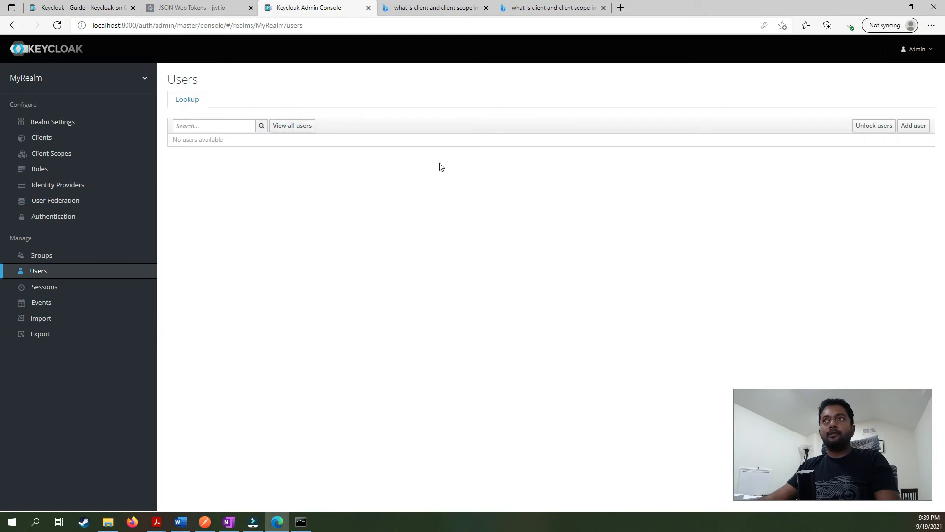
pyautogui.click(915, 130)
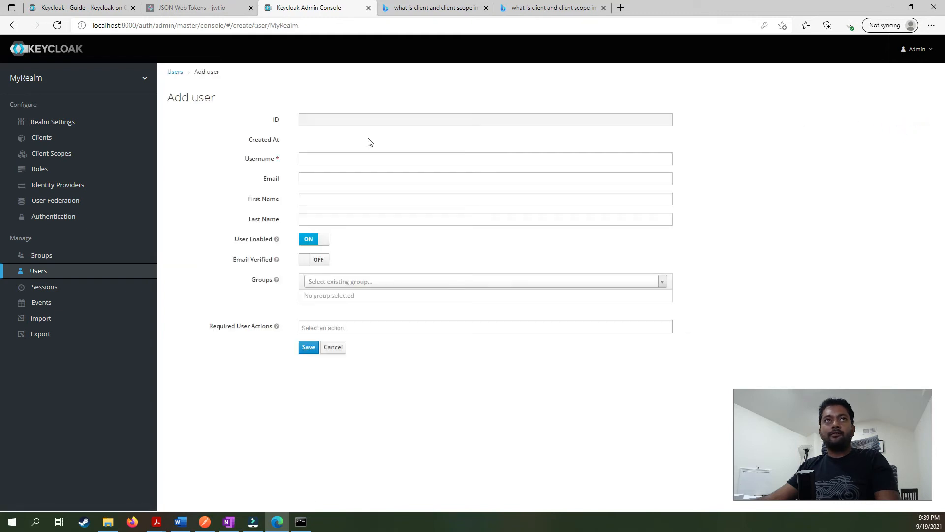
pyautogui.click(333, 154)
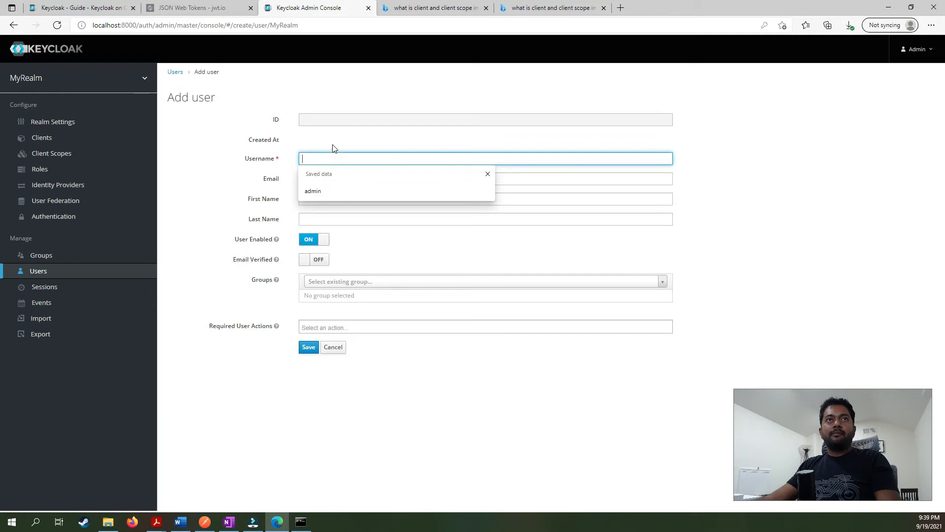
pyautogui.write('adam')
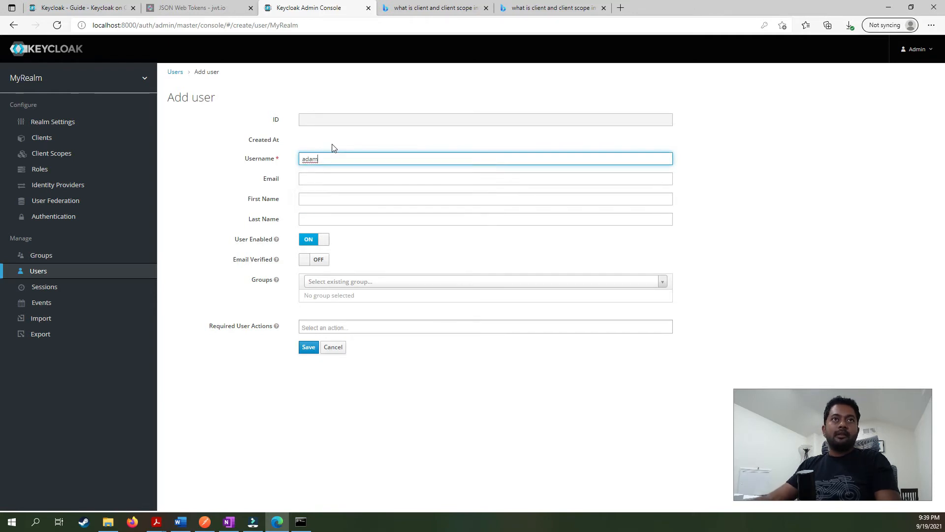
pyautogui.click(315, 261)
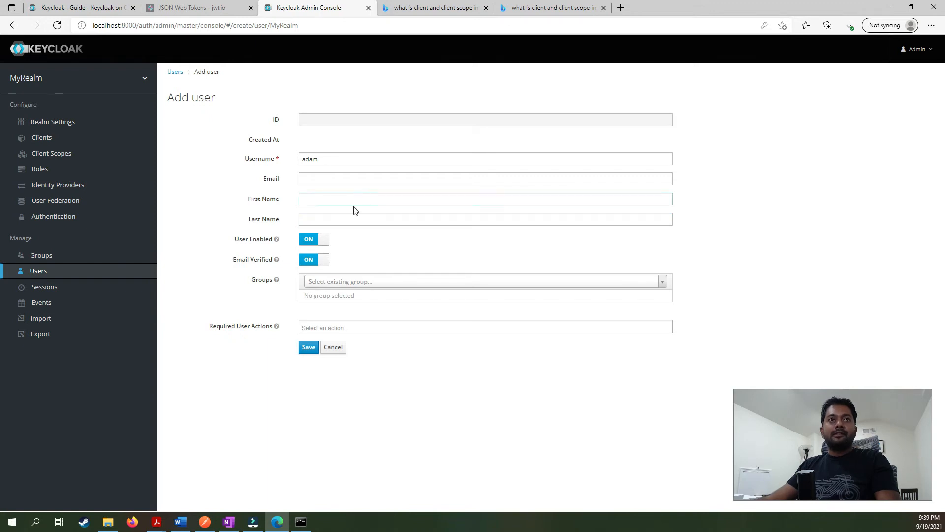
pyautogui.click(306, 354)
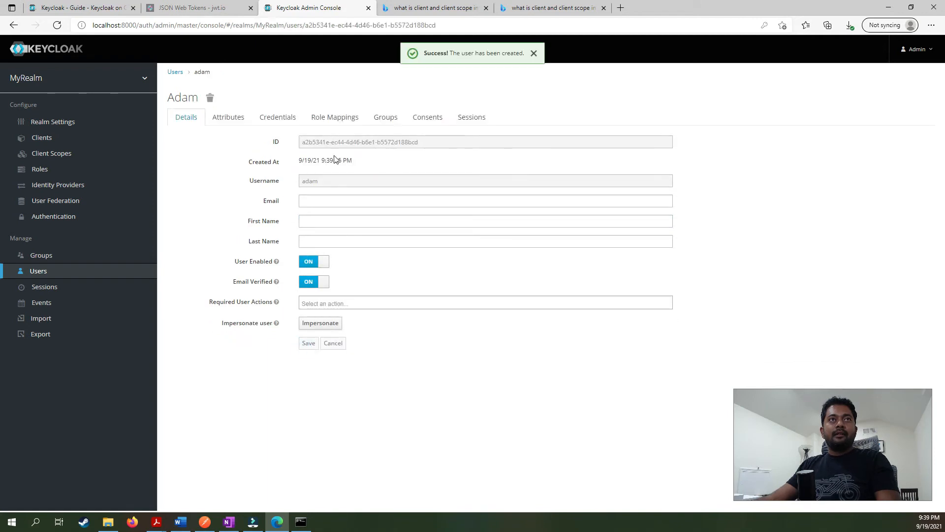
# Set and confirm the user's password on the Credentials tab with Temporary switched off.
pyautogui.click(273, 124)
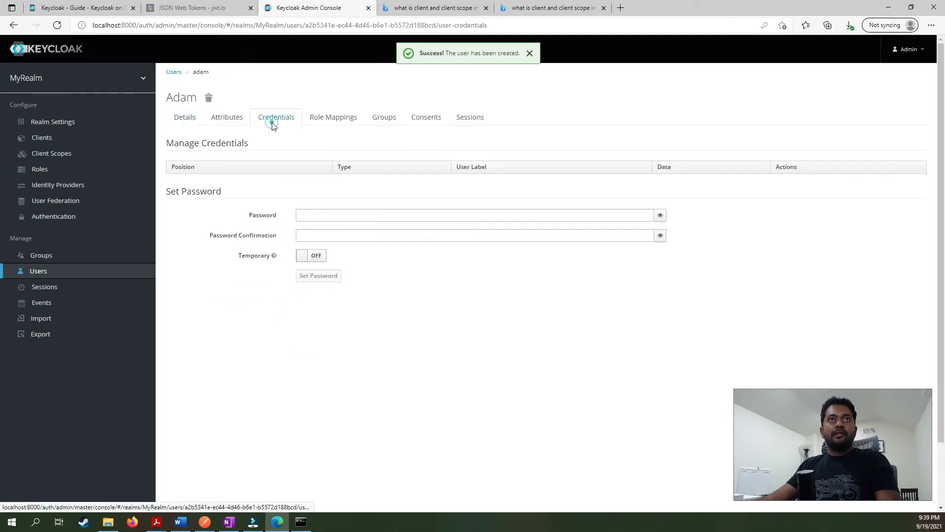
pyautogui.click(315, 214)
pyautogui.write('test')
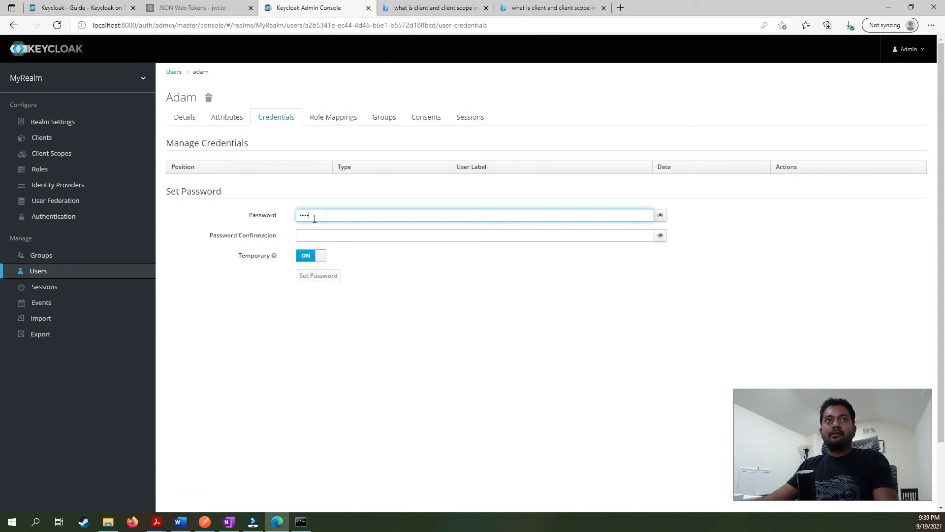
pyautogui.click(310, 236)
pyautogui.write('test')
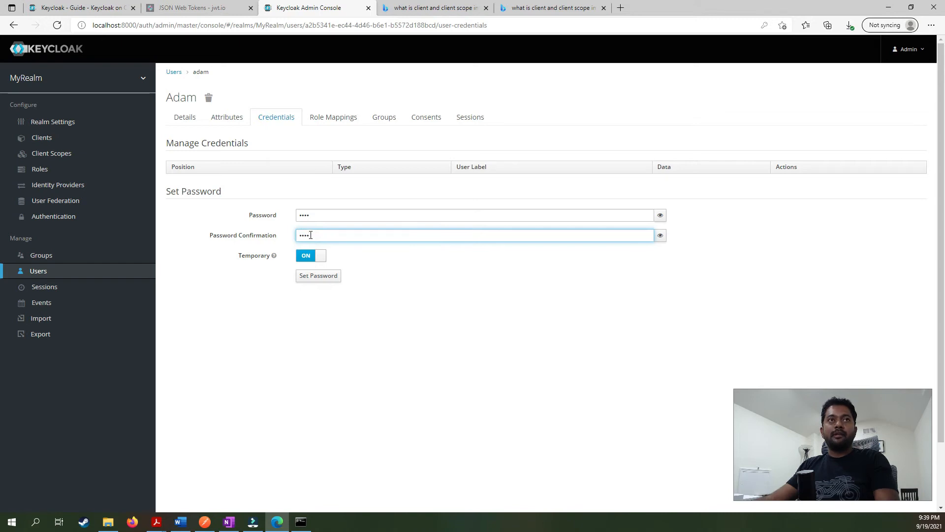
pyautogui.click(311, 260)
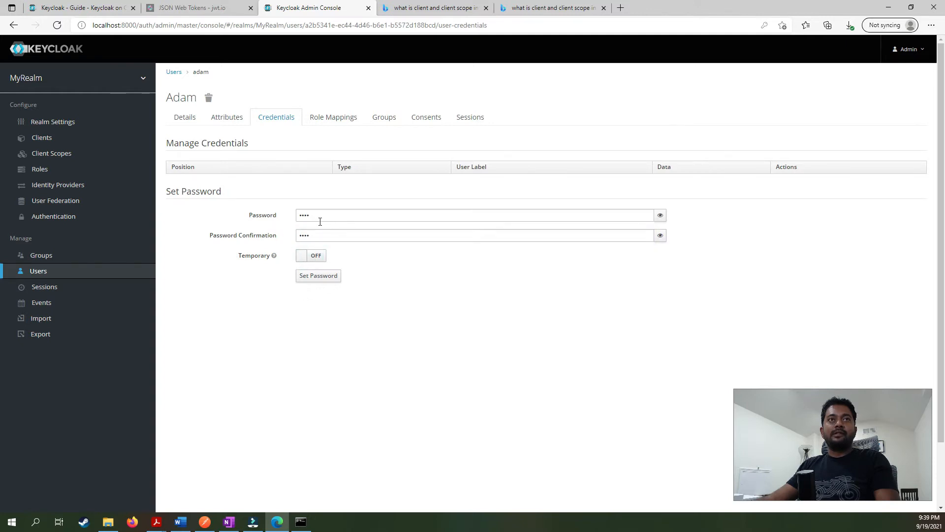
pyautogui.click(315, 278)
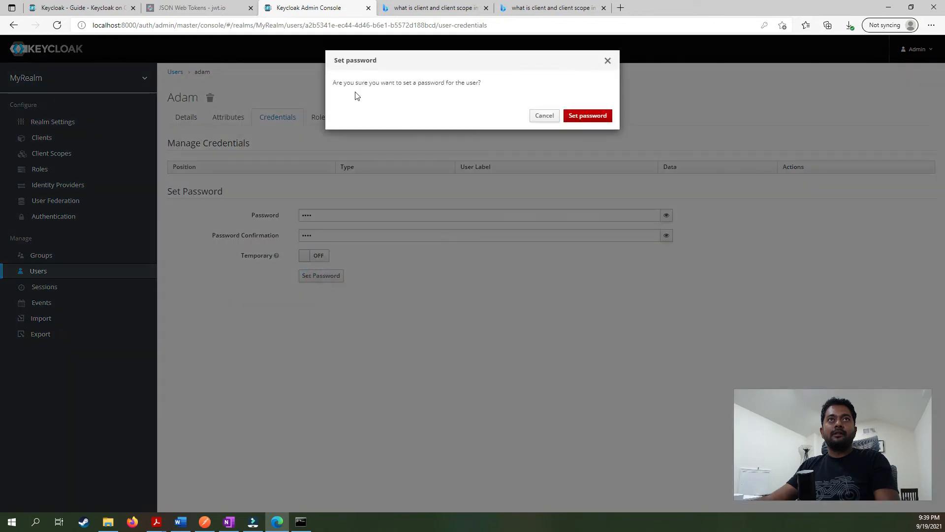
pyautogui.click(603, 118)
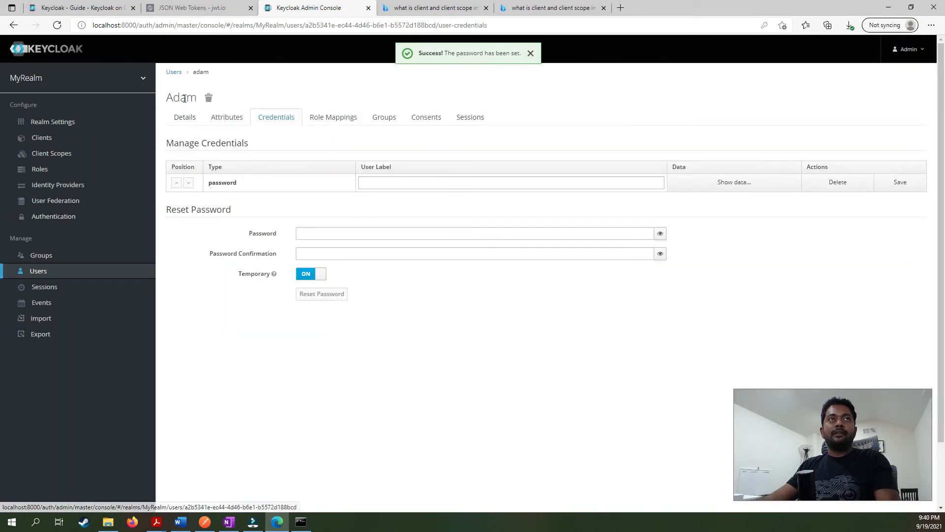
# Create a new user 'bob' with email marked as verified.
pyautogui.click(173, 72)
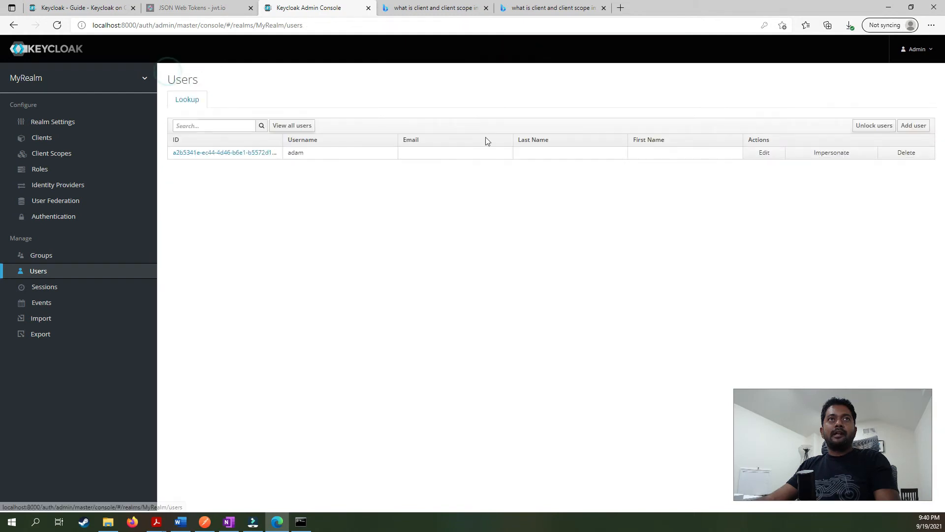
pyautogui.click(906, 130)
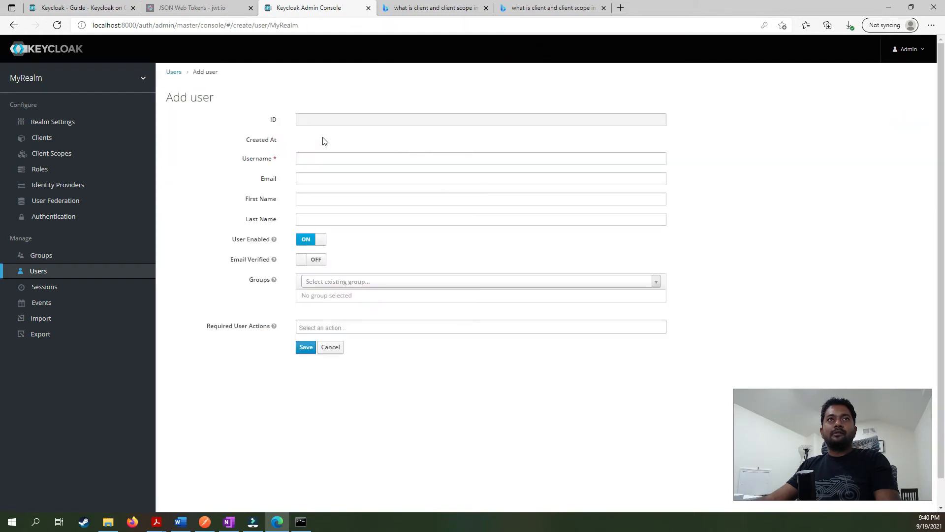
pyautogui.click(309, 156)
pyautogui.write('bob')
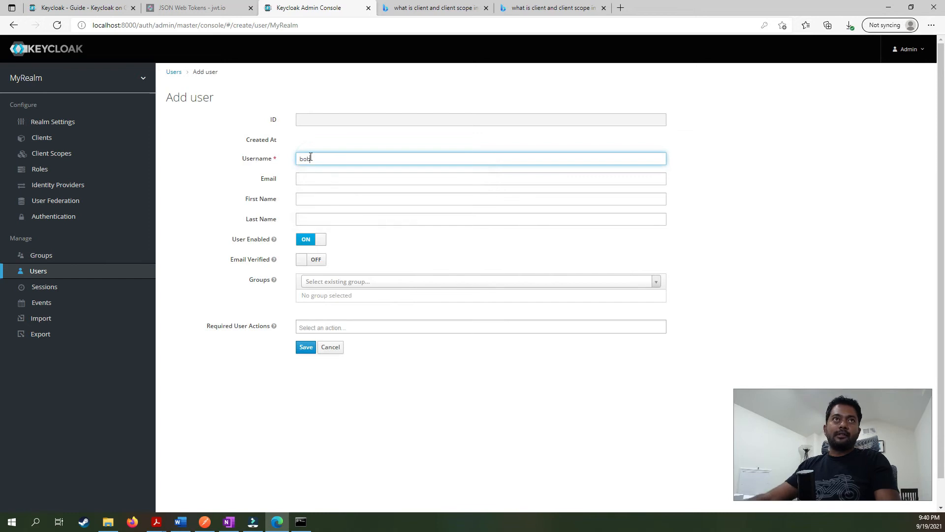
pyautogui.click(310, 261)
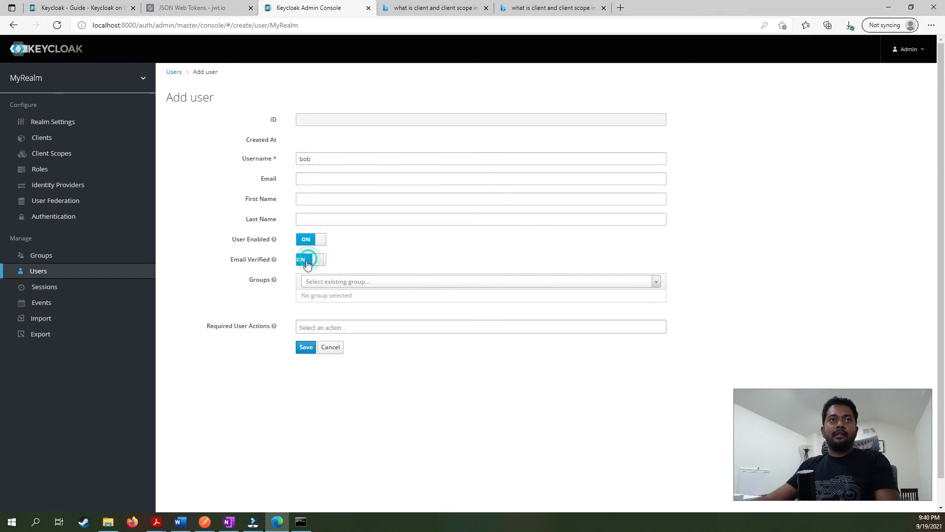
pyautogui.click(306, 347)
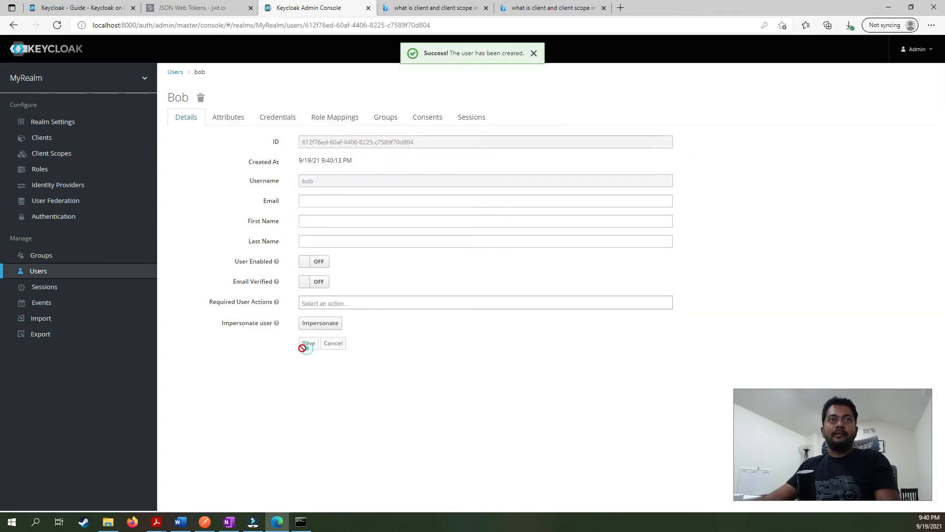
# Give bob a permanent, non-temporary password, then return to the Users list.
pyautogui.click(276, 117)
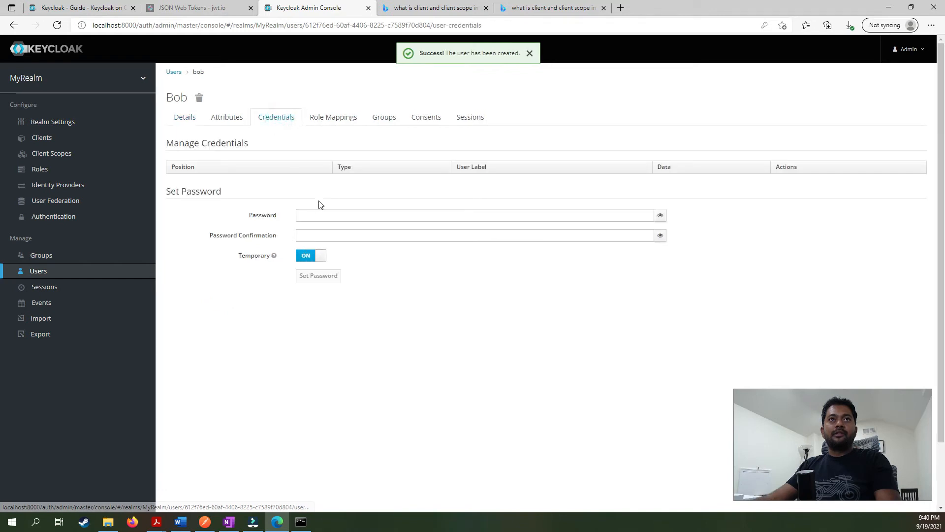
pyautogui.click(314, 214)
pyautogui.write('test')
pyautogui.click(317, 236)
pyautogui.write('test')
pyautogui.click(310, 256)
pyautogui.click(318, 276)
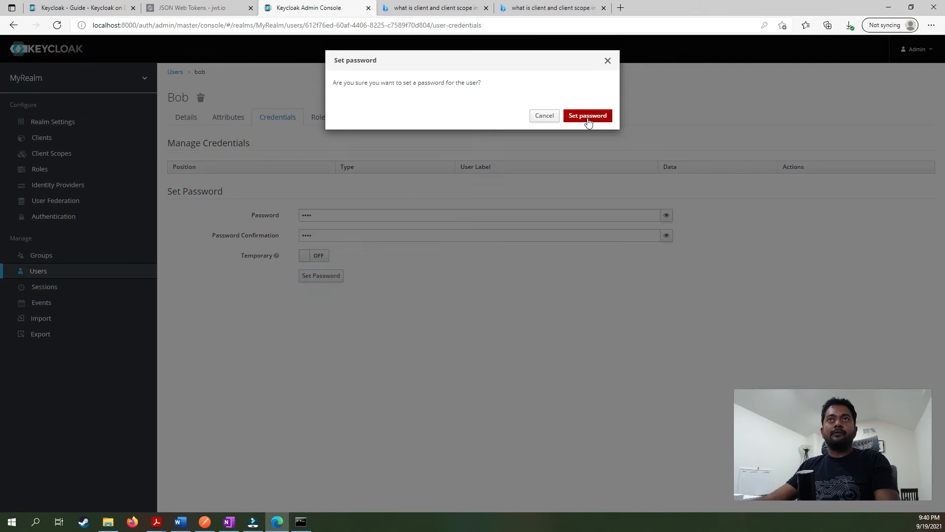
pyautogui.click(587, 118)
pyautogui.click(189, 123)
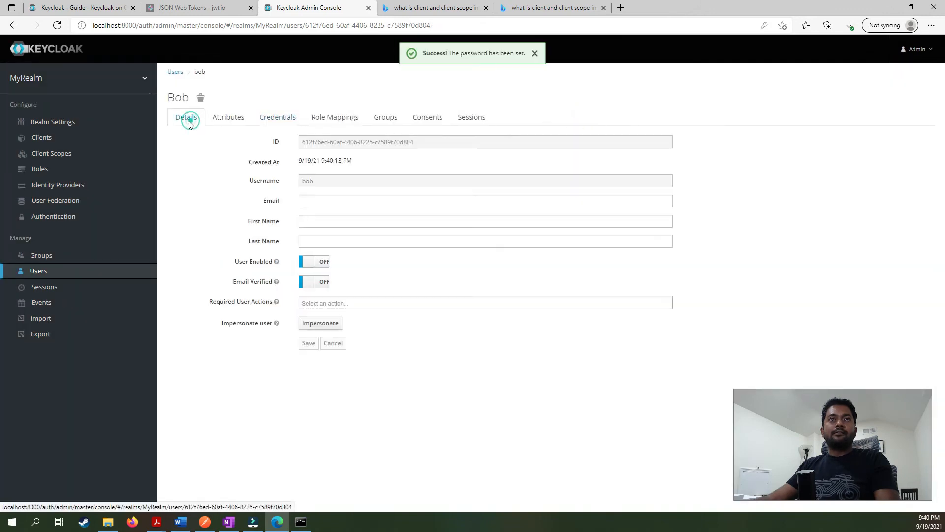
pyautogui.click(79, 277)
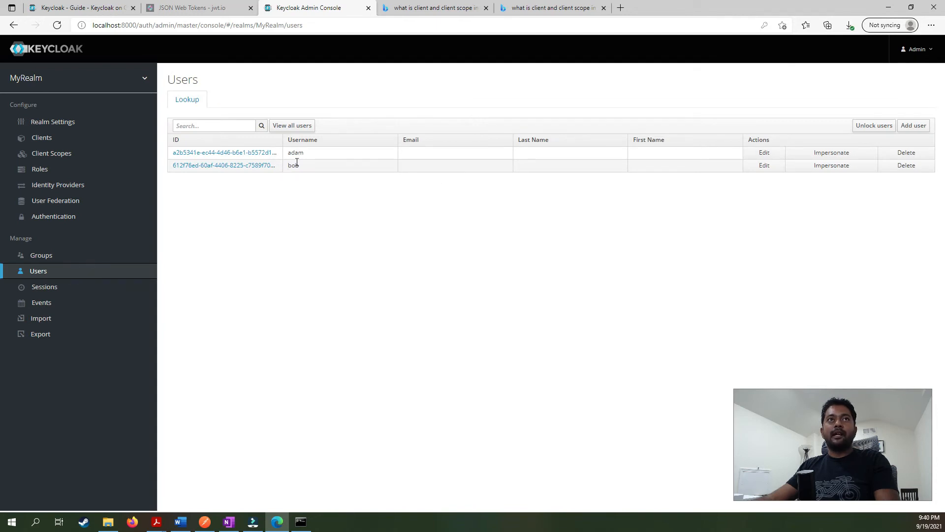
# Tick Create Users on the OneNote setup checklist and return to Keycloak's Users page.
pyautogui.click(229, 522)
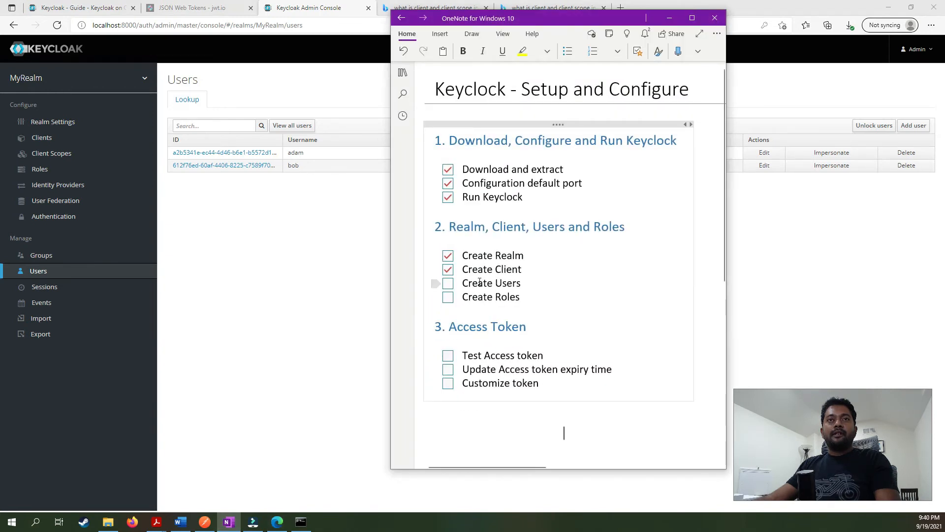
pyautogui.click(448, 283)
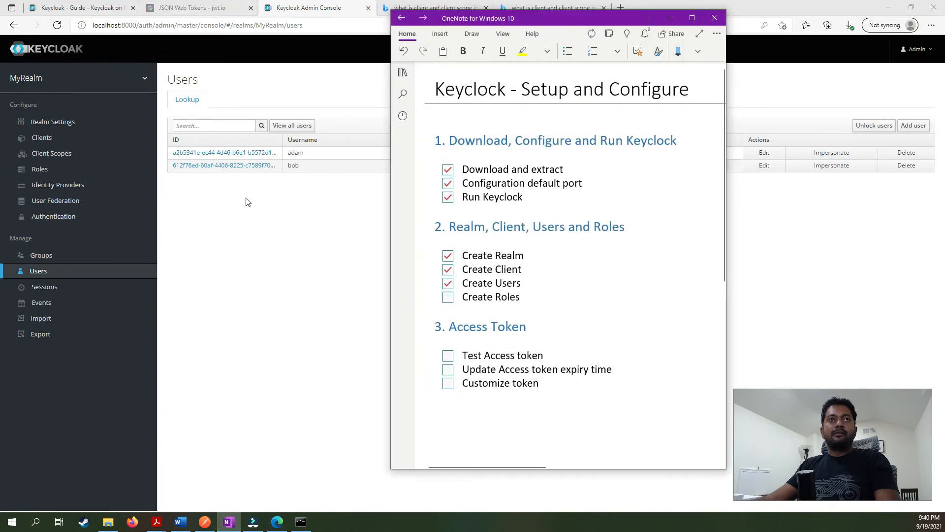
pyautogui.click(261, 205)
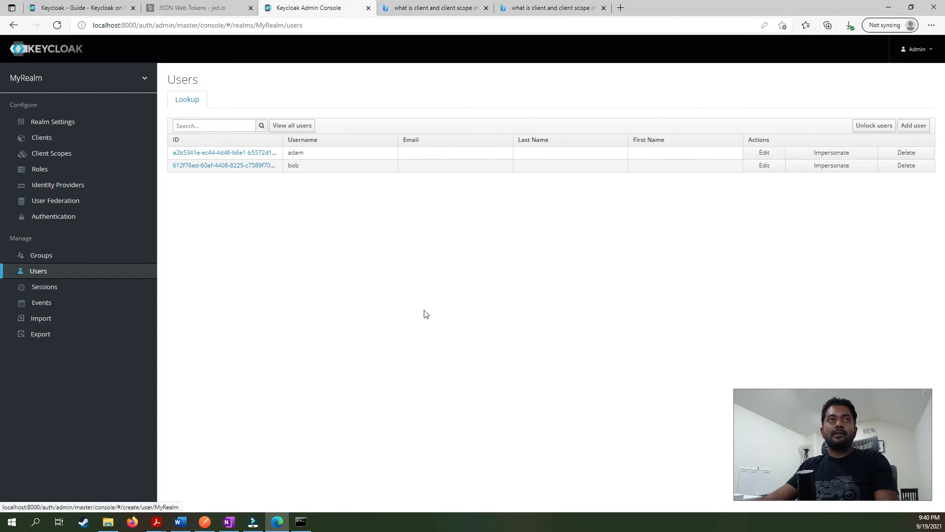
pyautogui.hotkey('alt', 'Tab')
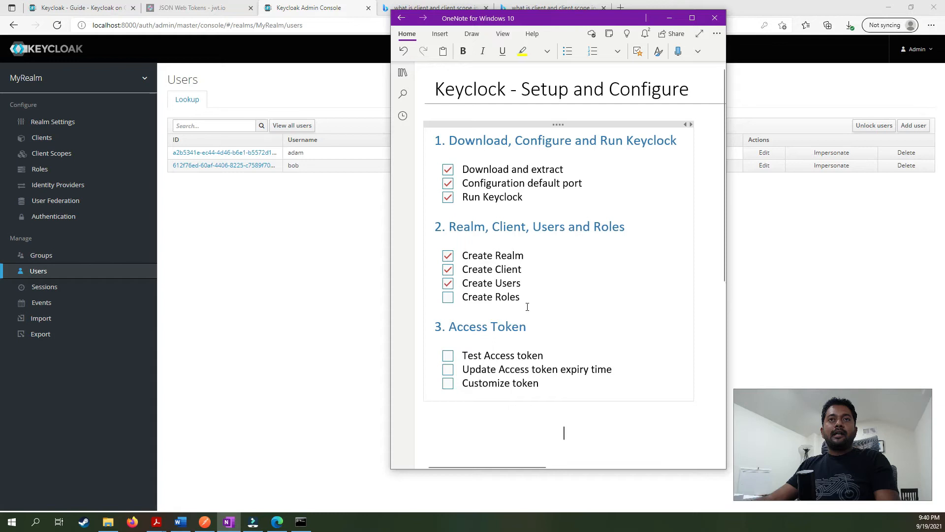
pyautogui.click(301, 244)
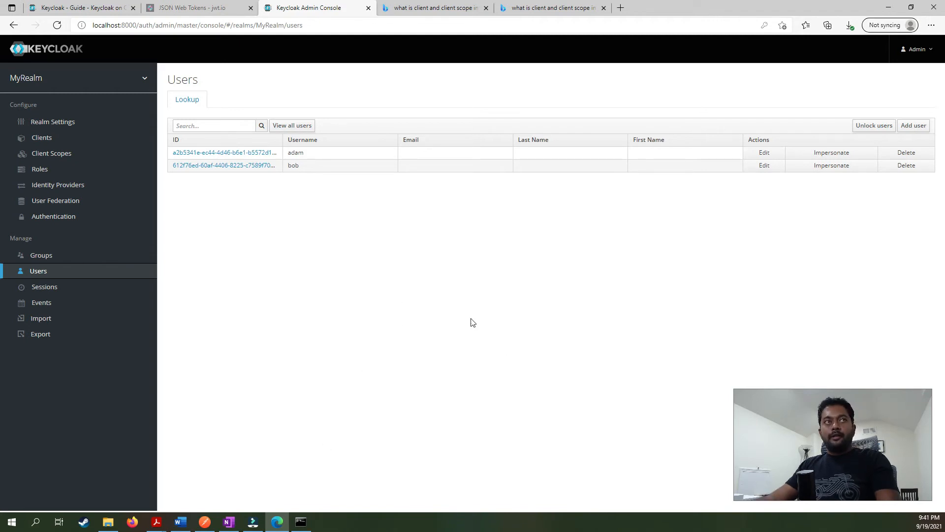
# Add and save a MyRealm realm role with Role Name 'read'.
pyautogui.click(43, 173)
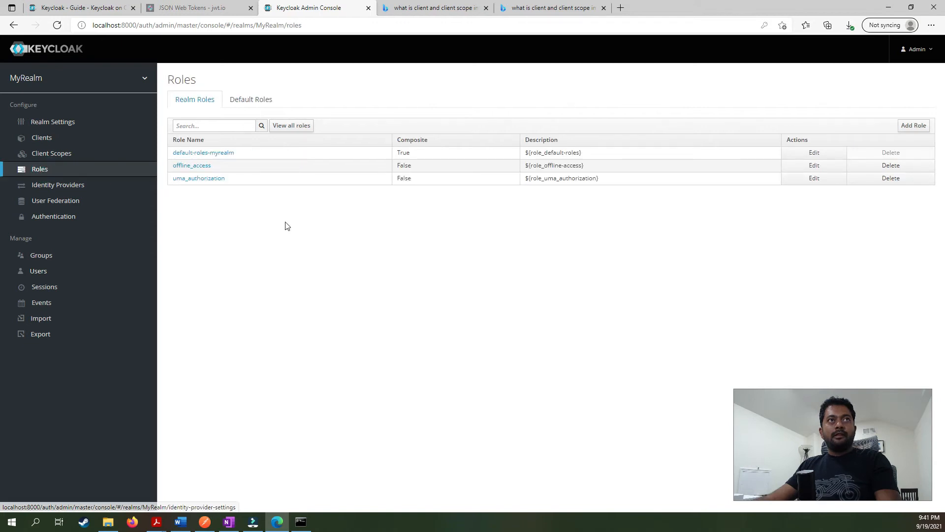
pyautogui.click(911, 126)
pyautogui.click(311, 118)
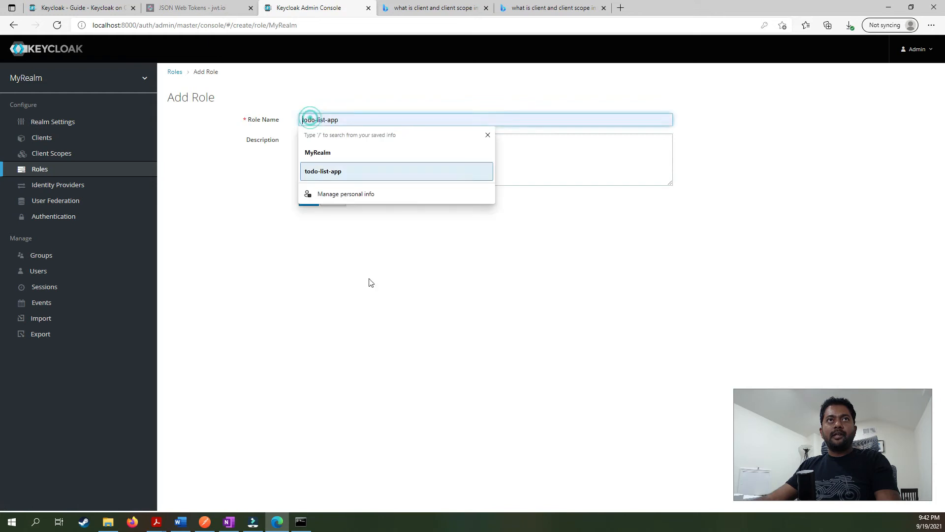
pyautogui.write('read')
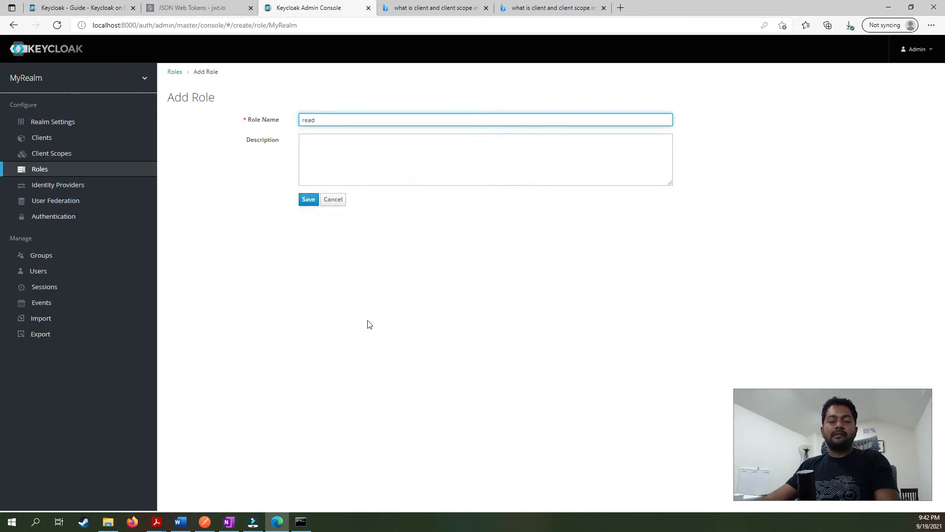
pyautogui.click(350, 266)
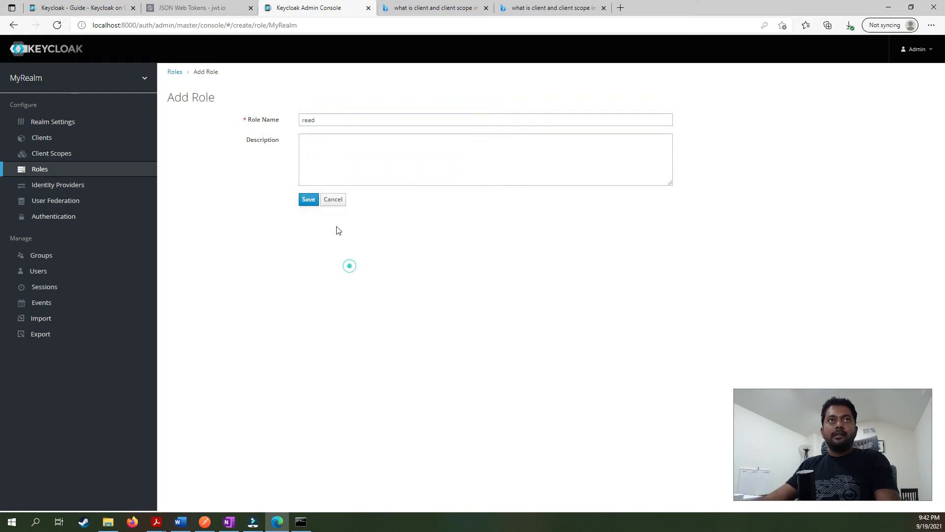
pyautogui.click(313, 203)
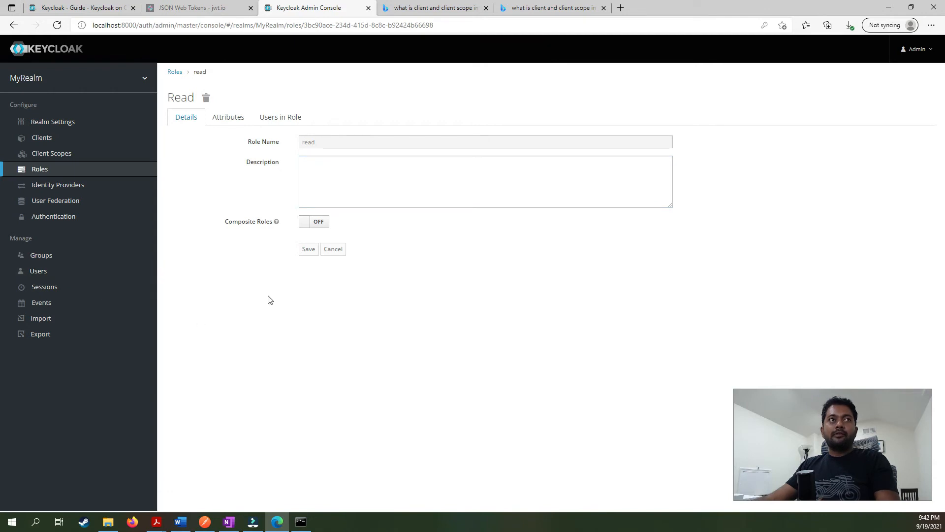
# In adam's Role Mappings, assign the read role and remove default-roles-myrealm.
pyautogui.click(78, 277)
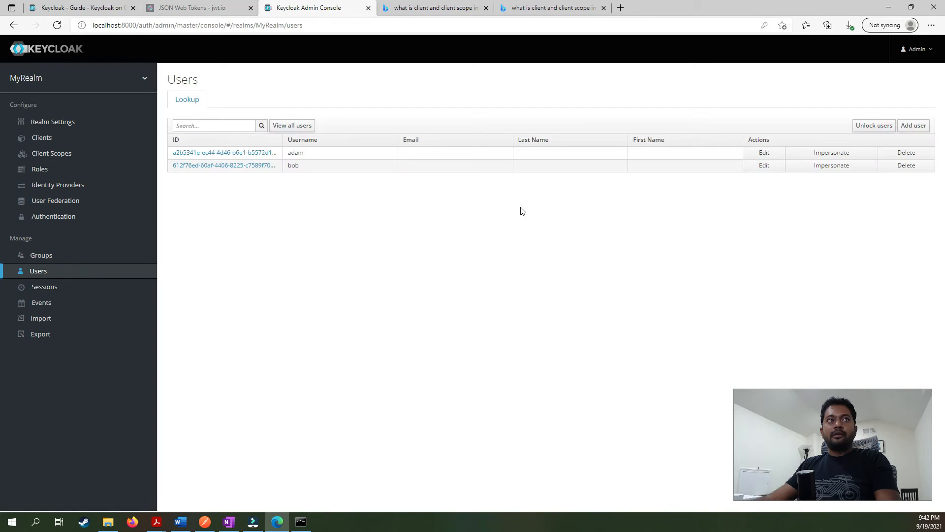
pyautogui.click(241, 153)
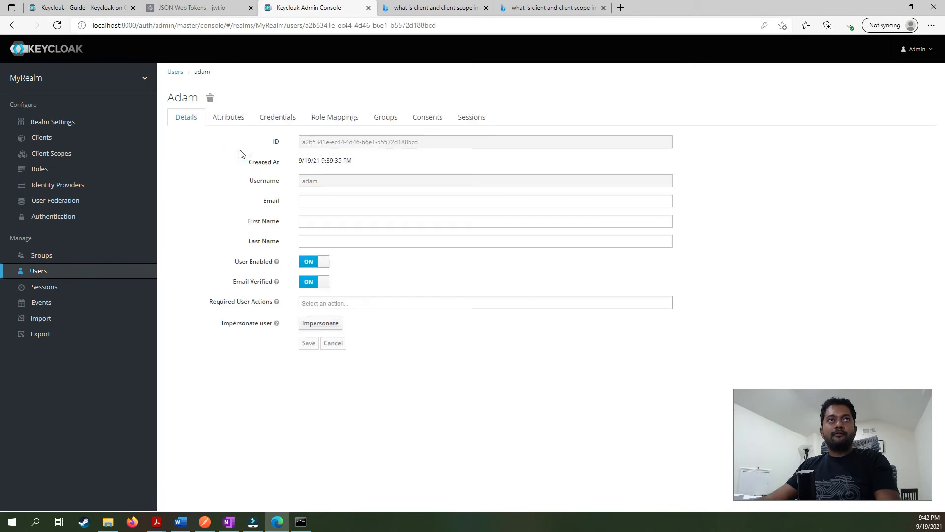
pyautogui.click(331, 119)
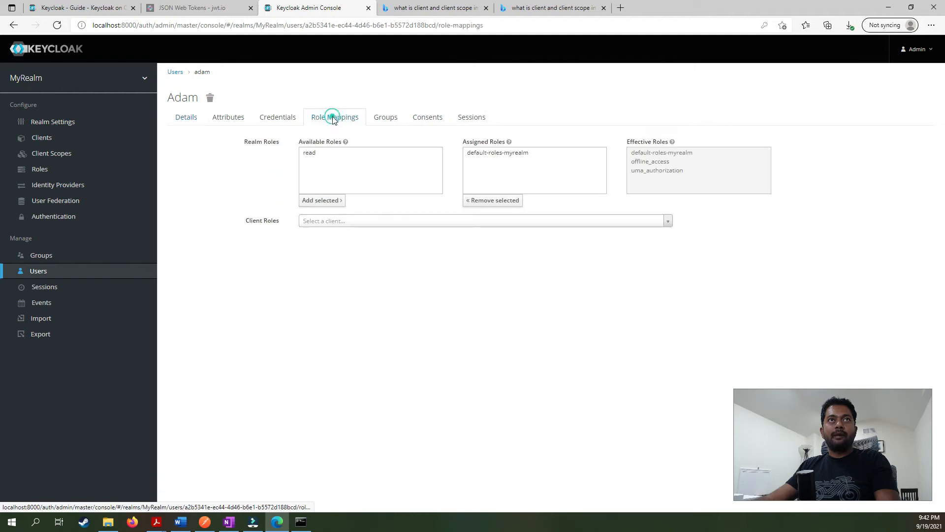
pyautogui.click(315, 154)
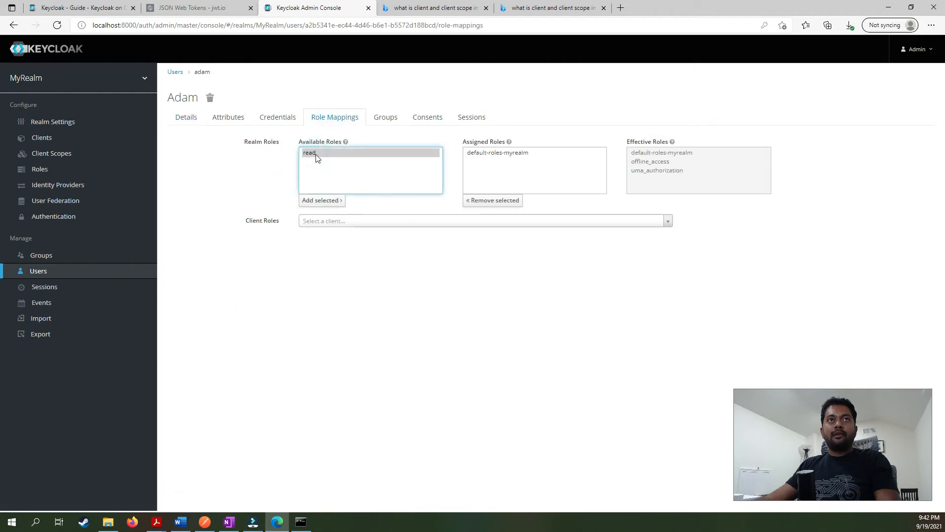
pyautogui.click(318, 201)
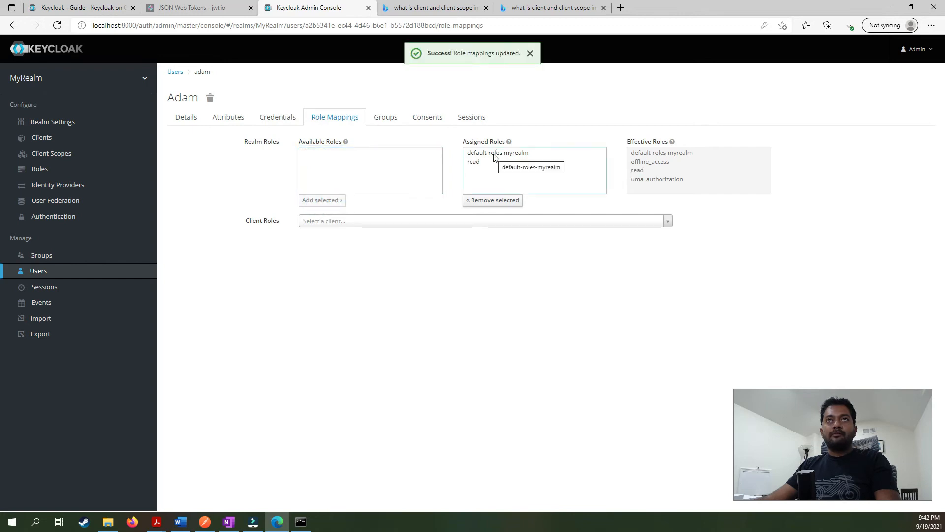
pyautogui.click(496, 154)
pyautogui.click(471, 206)
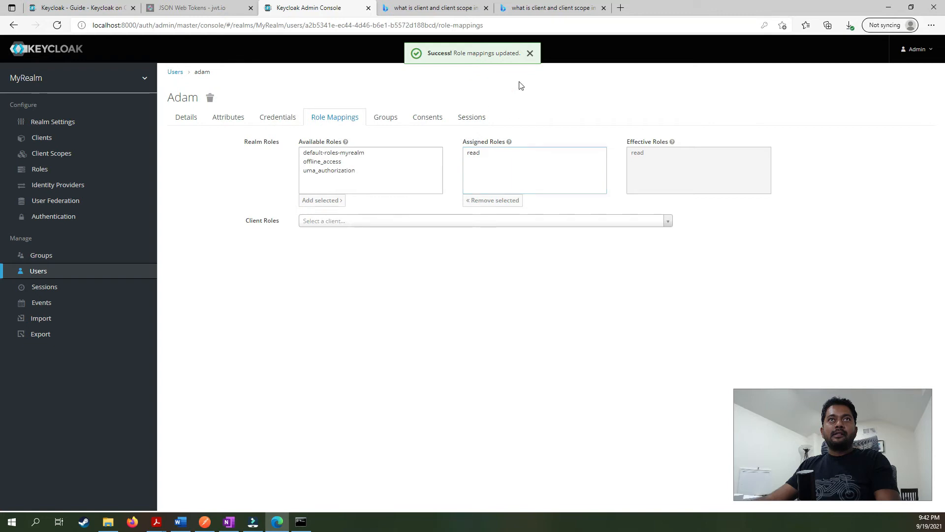
# Go back from adam's role mappings to the Users list listing adam and bob.
pyautogui.click(175, 73)
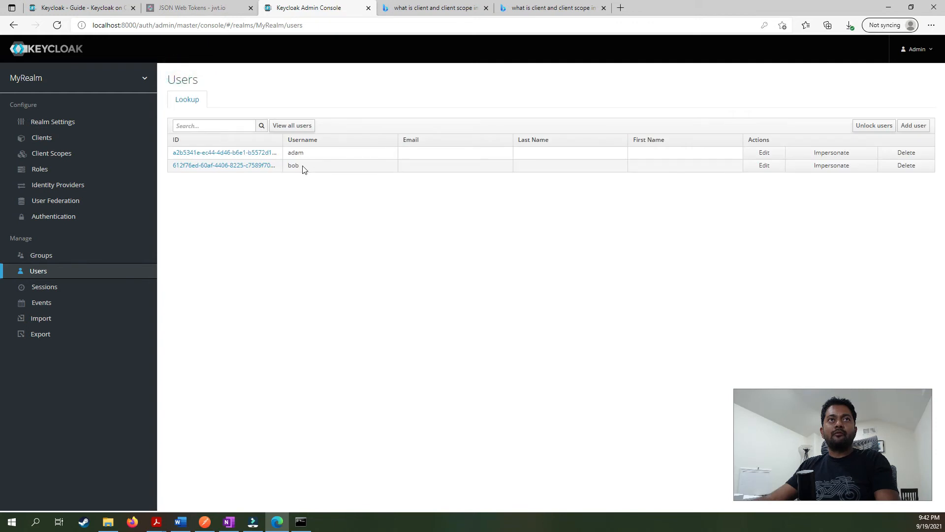
pyautogui.click(320, 206)
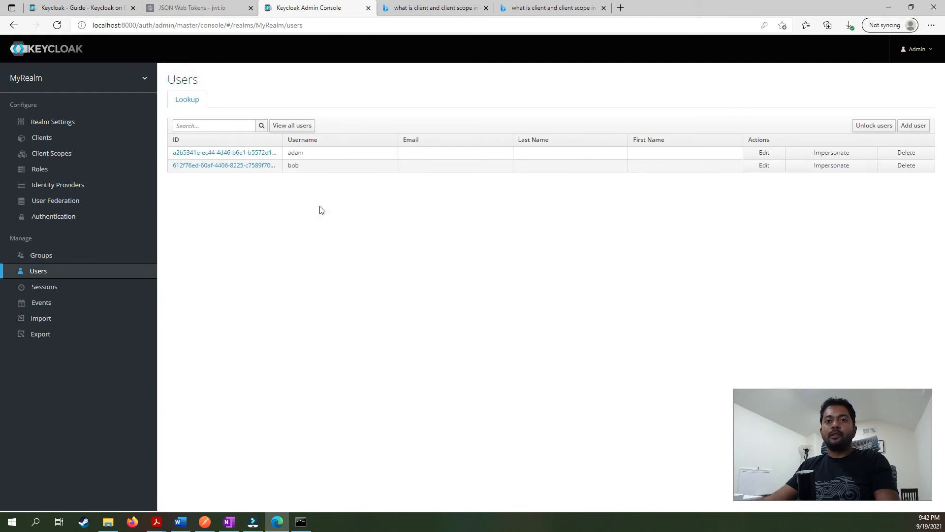
pyautogui.click(320, 207)
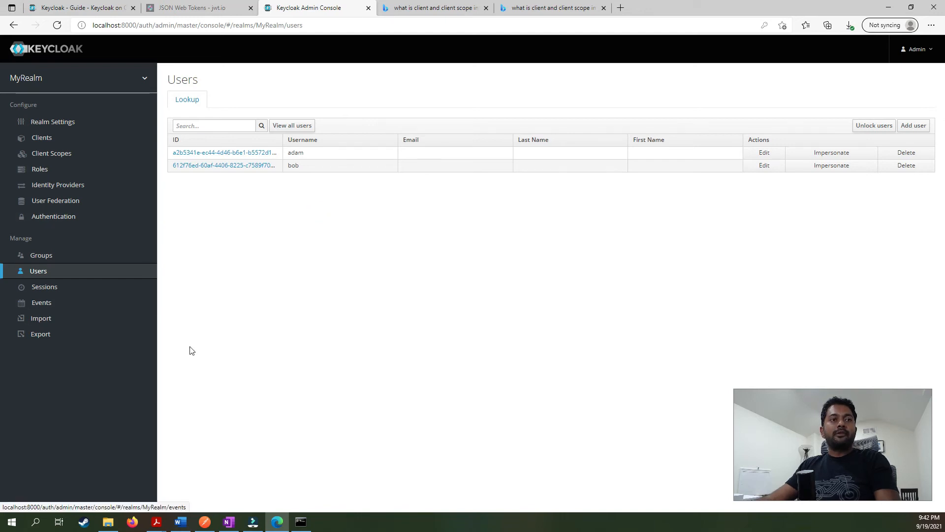
pyautogui.click(229, 523)
# Tick the Create Roles item on the Keycloak setup checklist.
pyautogui.click(448, 296)
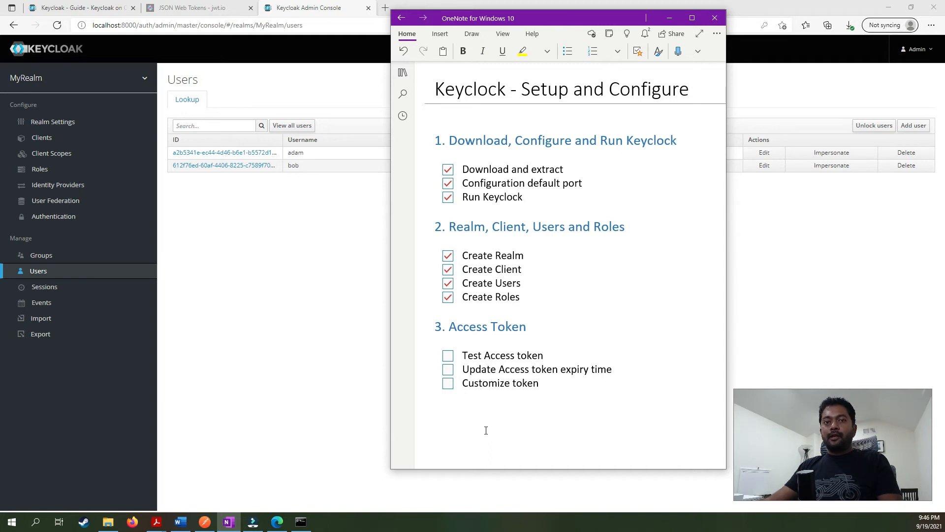
# Select the token_endpoint URL in MyRealm's OpenID Endpoint Configuration, then switch to Postman.
pyautogui.click(67, 124)
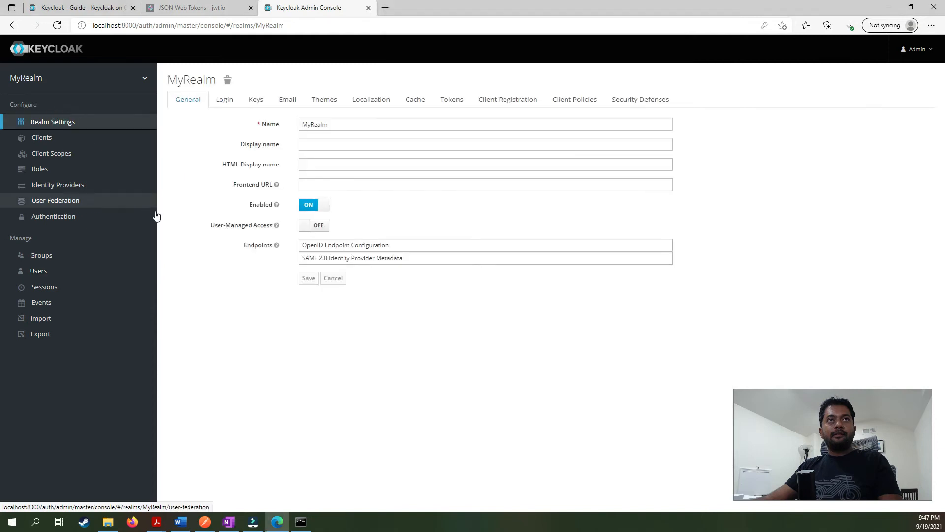
pyautogui.click(352, 249)
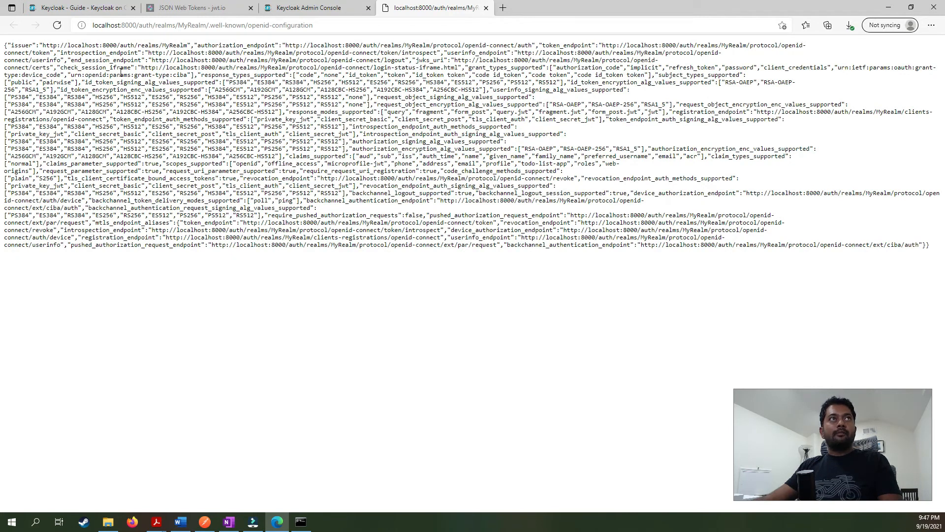
pyautogui.doubleClick(582, 46)
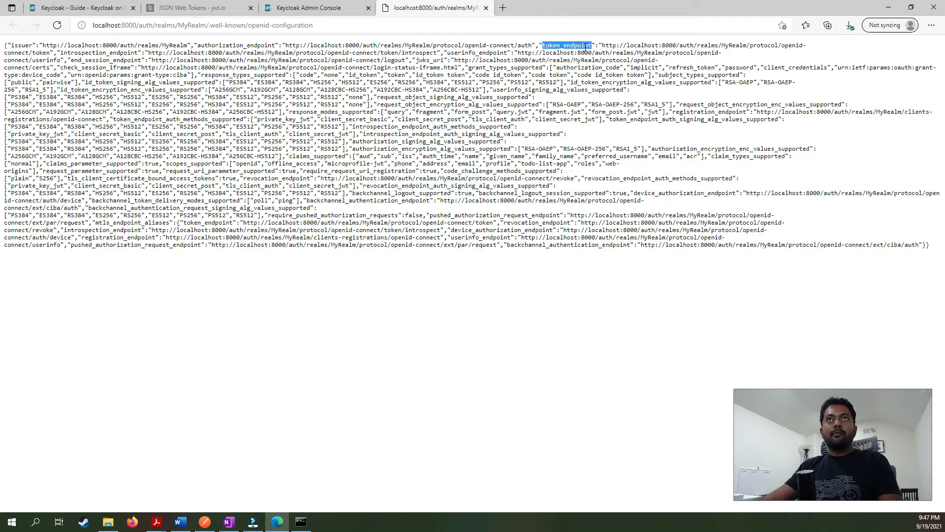
pyautogui.moveTo(602, 45); pyautogui.dragTo(48, 53)
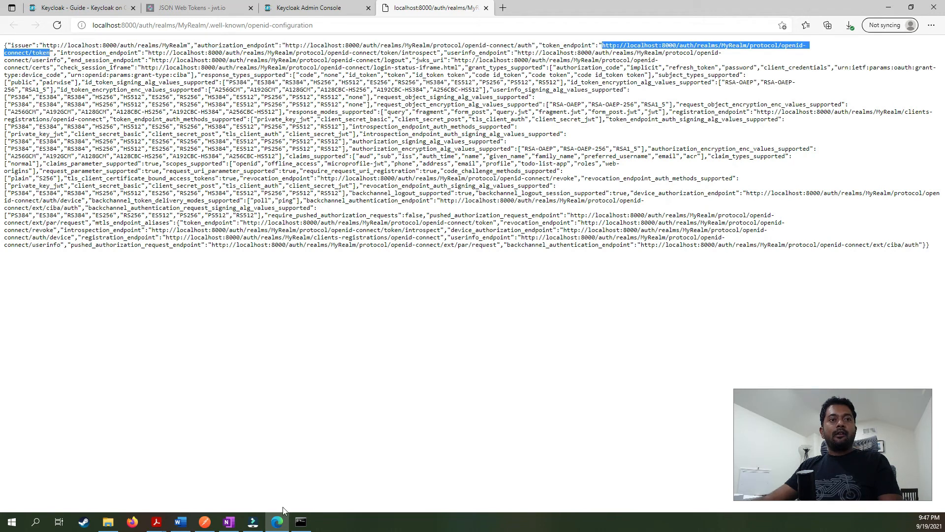
pyautogui.click(205, 525)
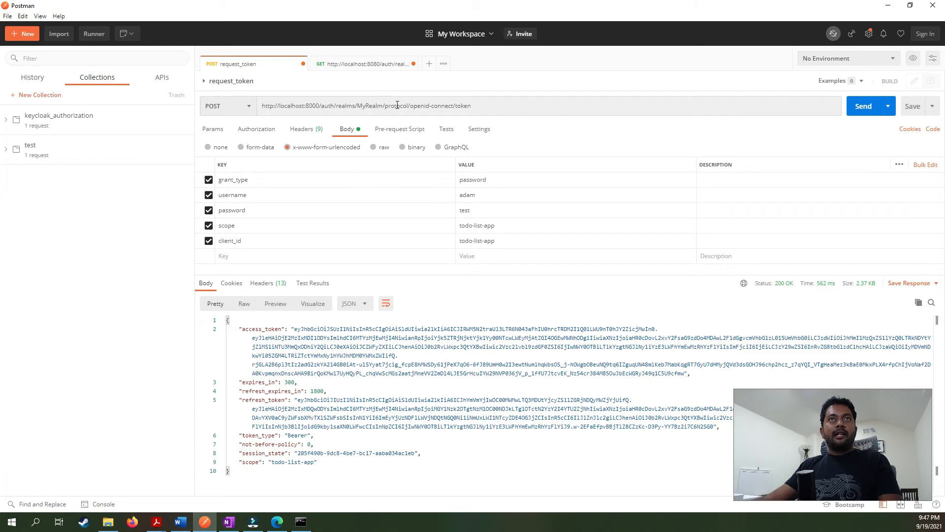
pyautogui.moveTo(472, 105); pyautogui.dragTo(242, 117)
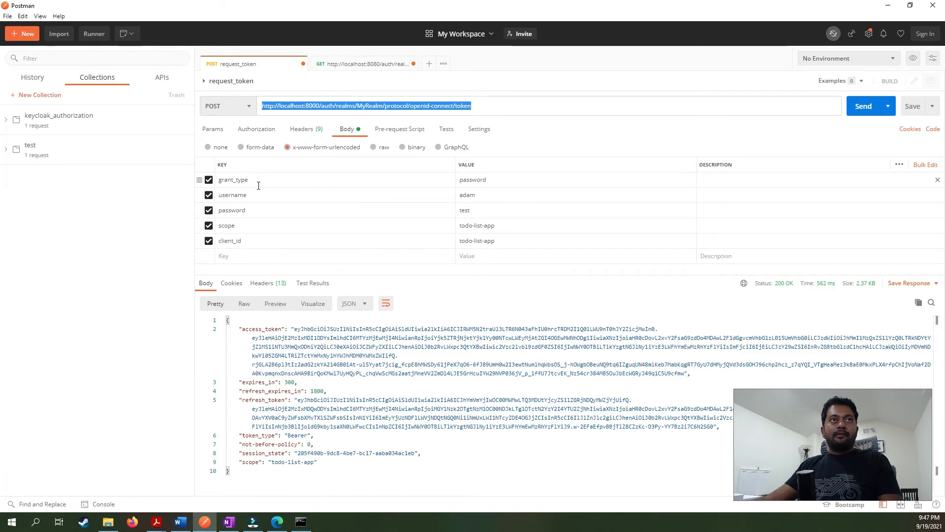
pyautogui.doubleClick(466, 179)
pyautogui.click(503, 182)
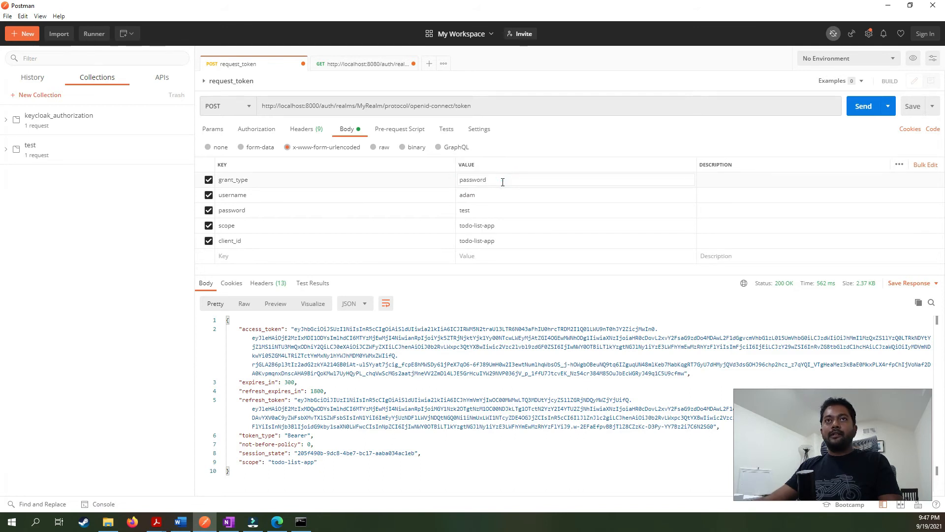
pyautogui.doubleClick(470, 195)
pyautogui.click(467, 211)
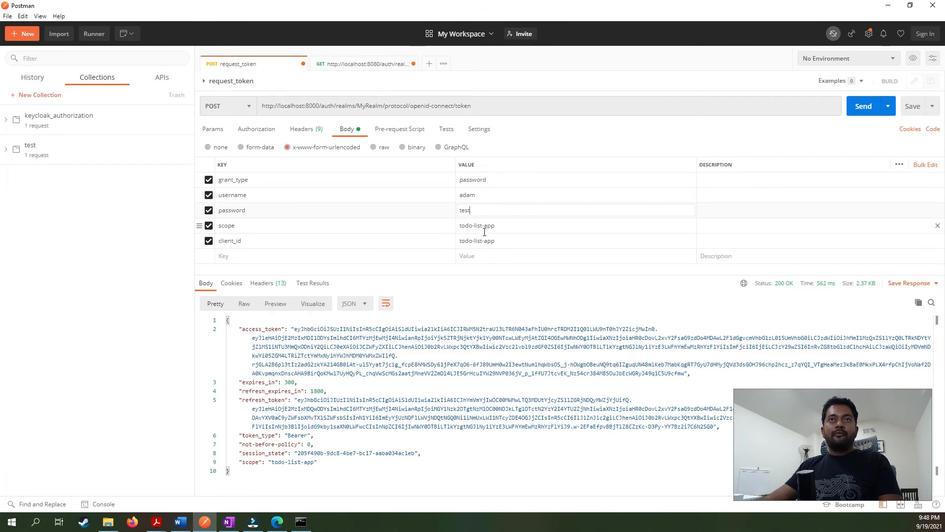
pyautogui.click(502, 225)
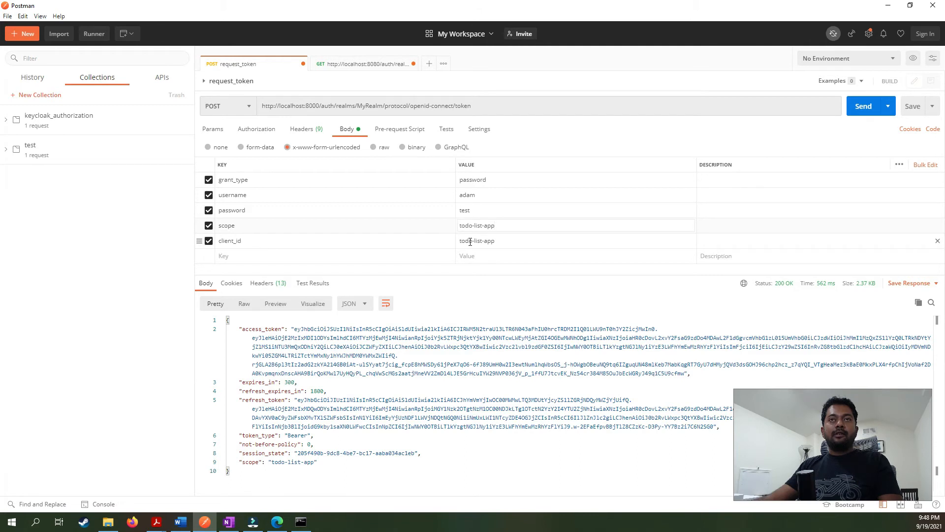
pyautogui.click(502, 240)
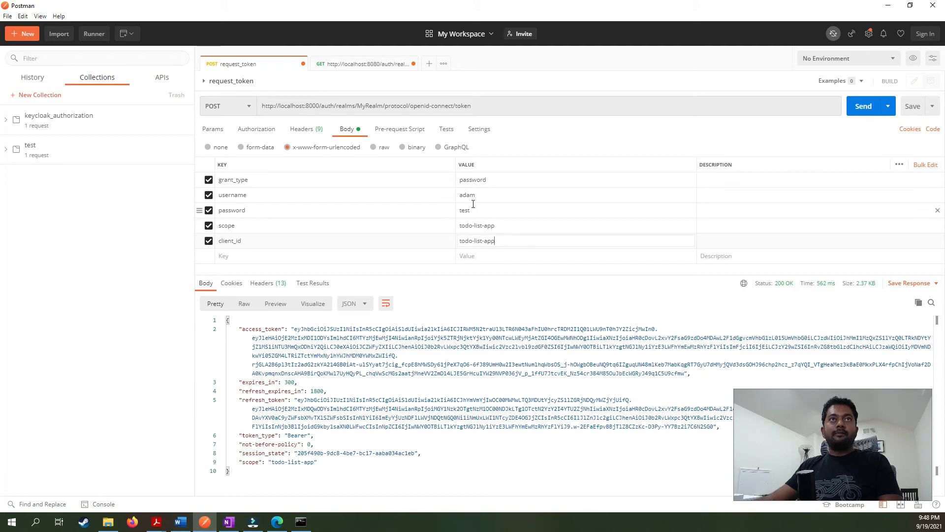
pyautogui.click(303, 132)
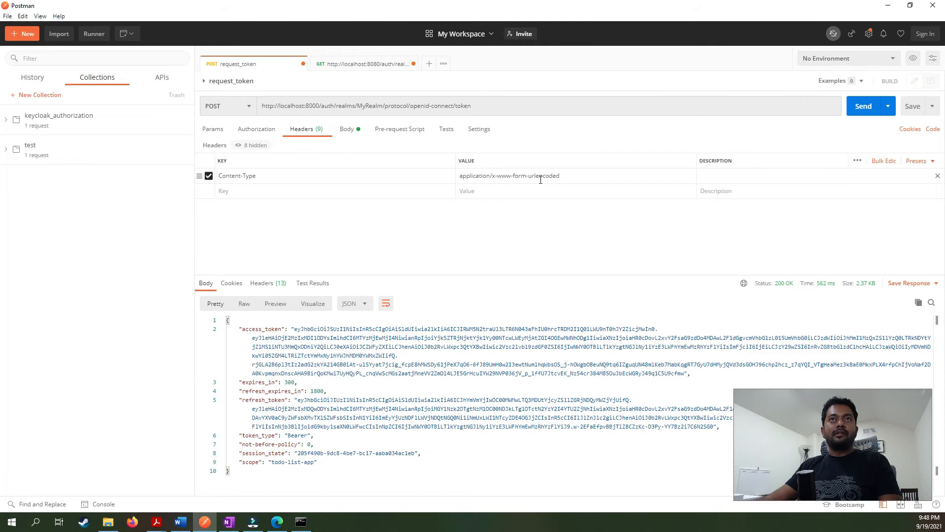
# Resend the token request and inspect access_token and the expires_in value 300 in the response.
pyautogui.click(347, 129)
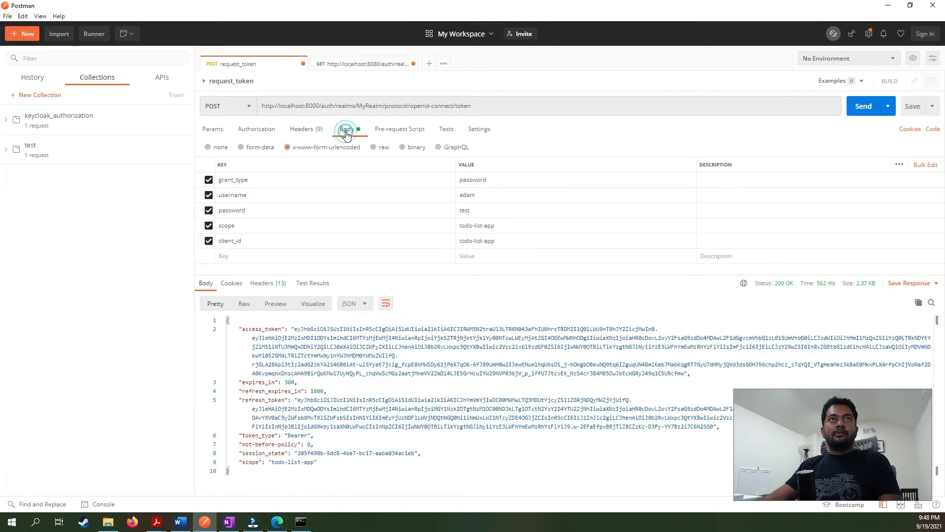
pyautogui.click(865, 106)
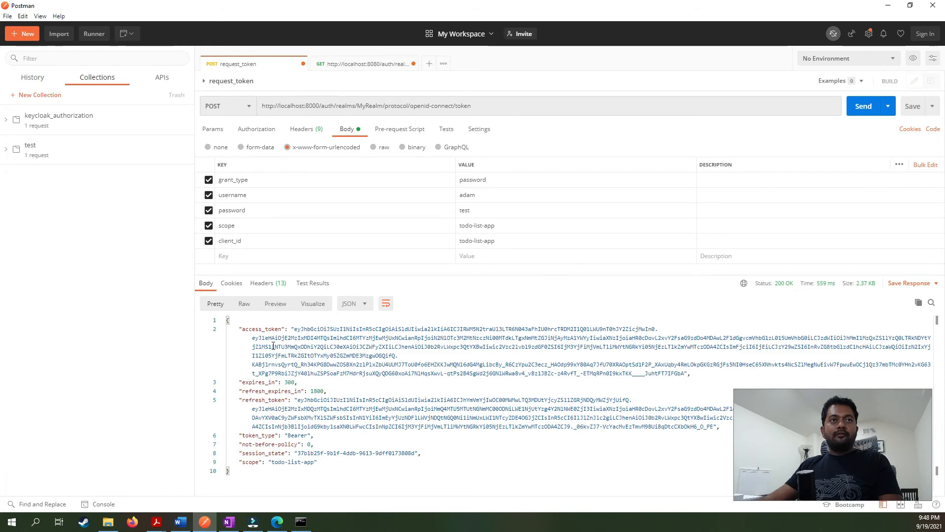
pyautogui.doubleClick(252, 328)
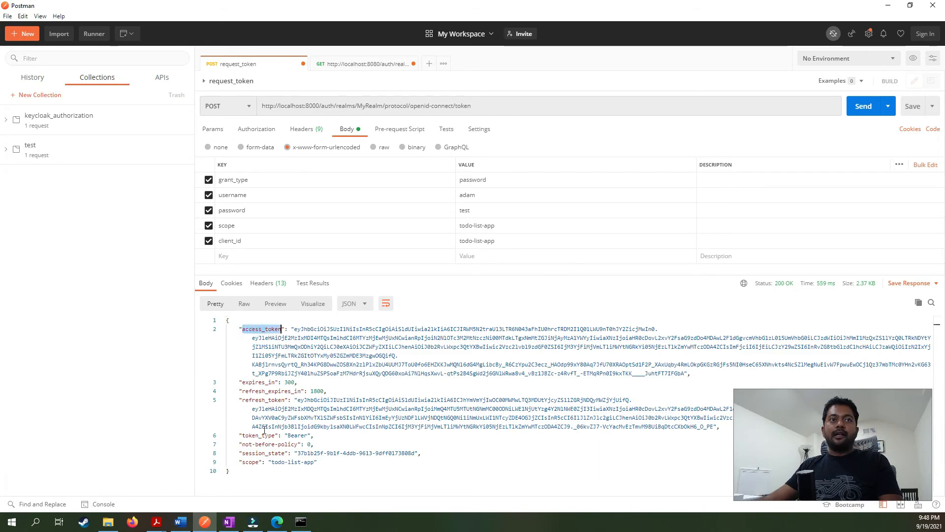
pyautogui.doubleClick(248, 382)
pyautogui.click(288, 382)
pyautogui.doubleClick(289, 382)
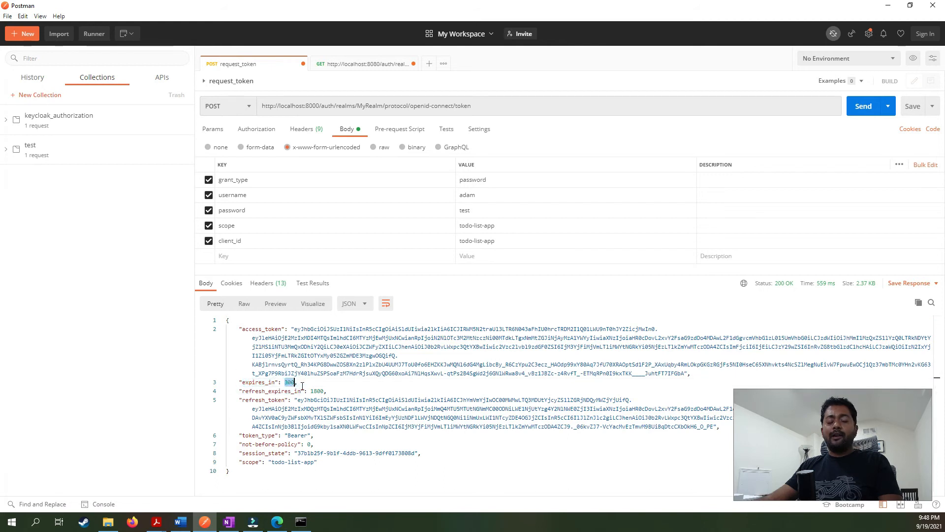
pyautogui.moveTo(281, 475); pyautogui.dragTo(226, 320)
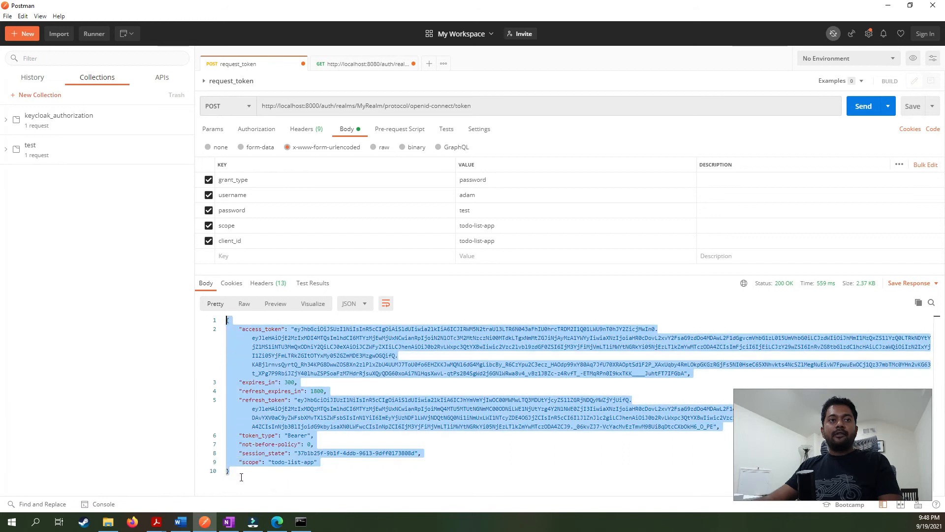
pyautogui.click(241, 478)
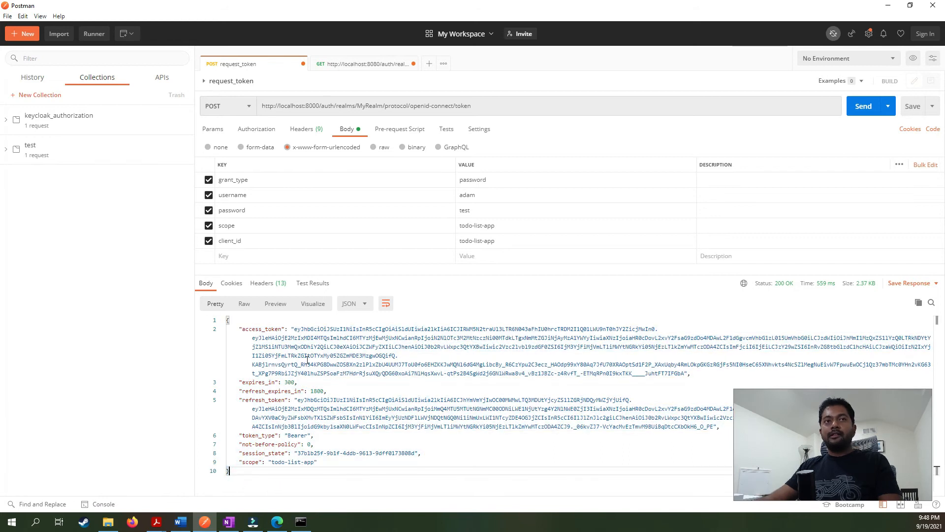
pyautogui.doubleClick(277, 329)
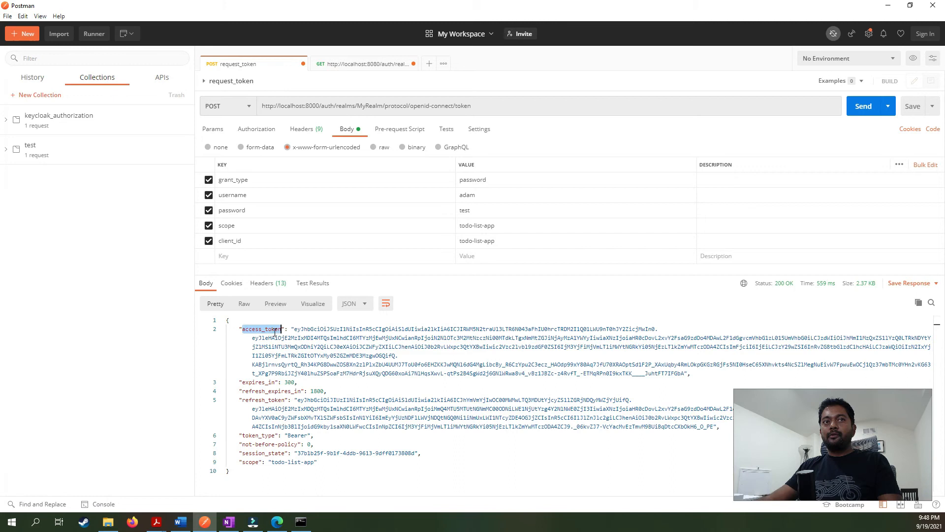
pyautogui.click(278, 472)
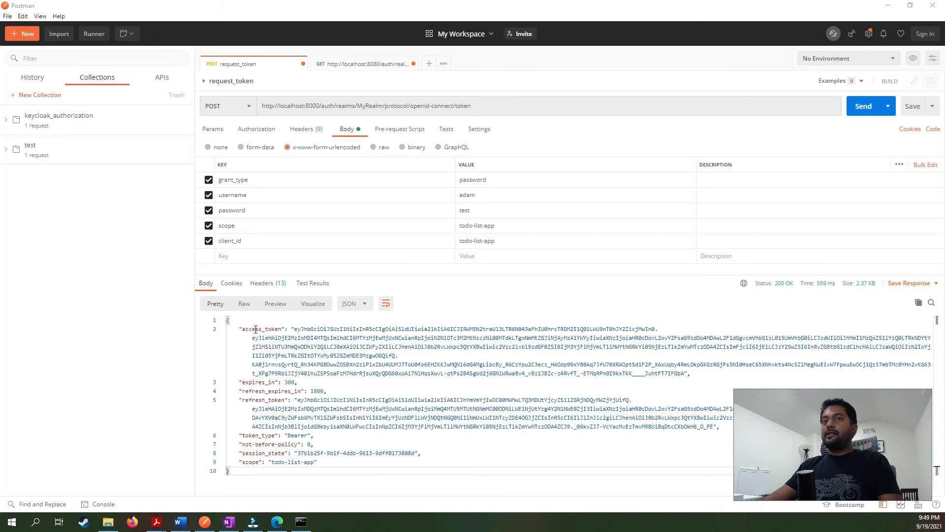
# Tick 'Test Access token' under Access Token in the OneNote checklist.
pyautogui.hotkey('alt', 'Tab')
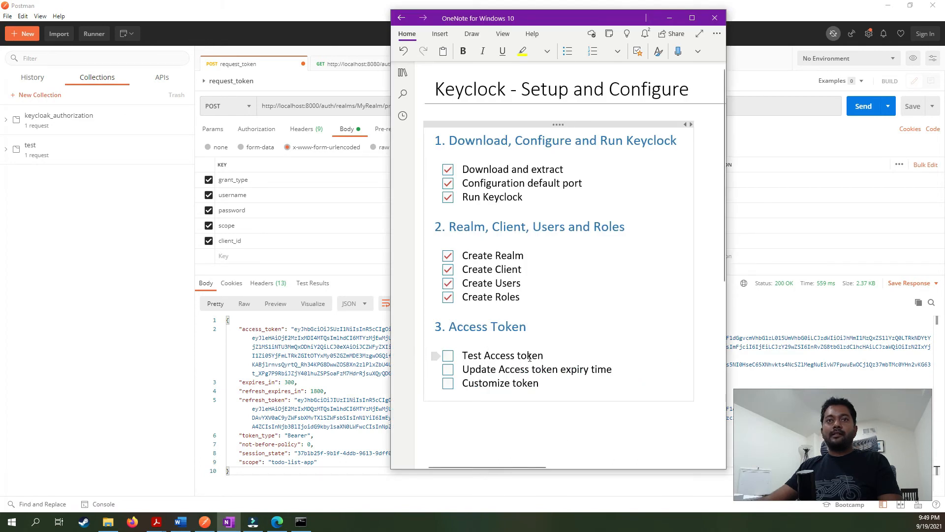
pyautogui.click(449, 356)
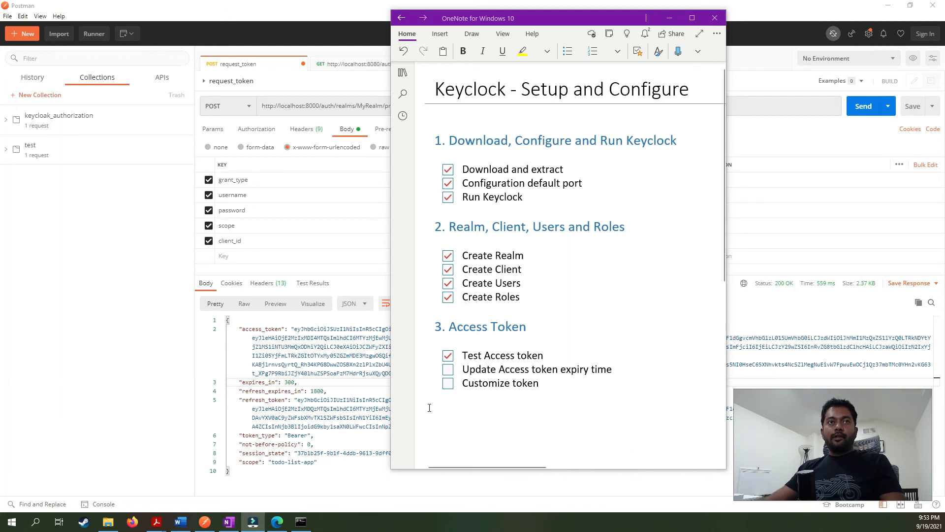
# Review the token's 300-second expires_in and access_token string, then return to Keycloak's Users page.
pyautogui.click(330, 385)
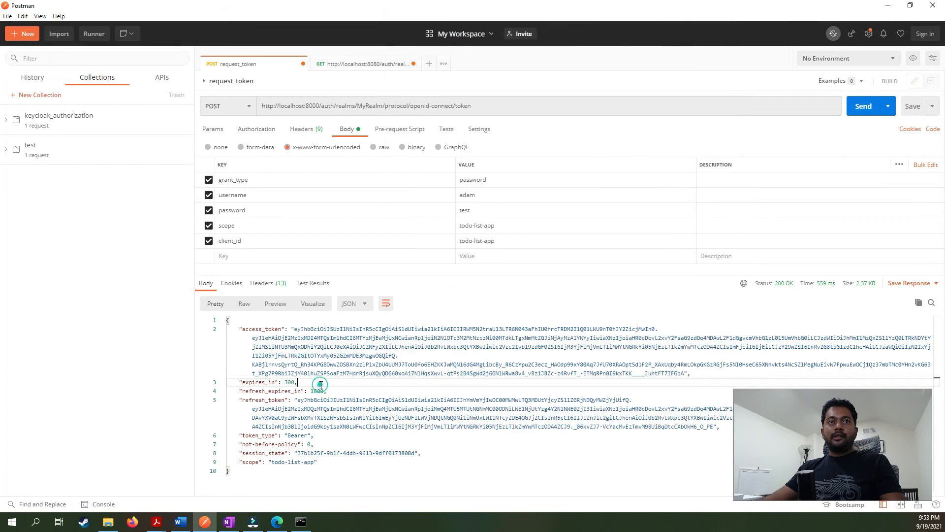
pyautogui.doubleClick(289, 382)
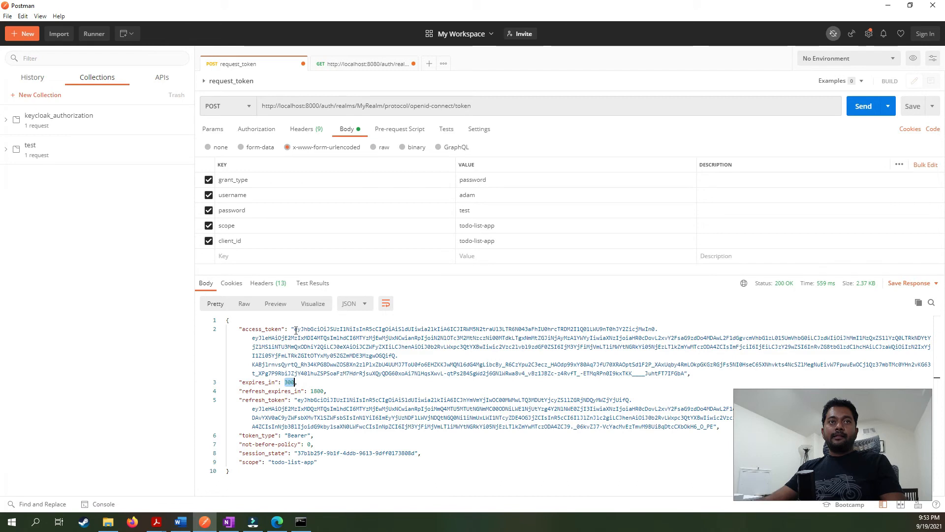
pyautogui.moveTo(295, 329); pyautogui.dragTo(717, 371)
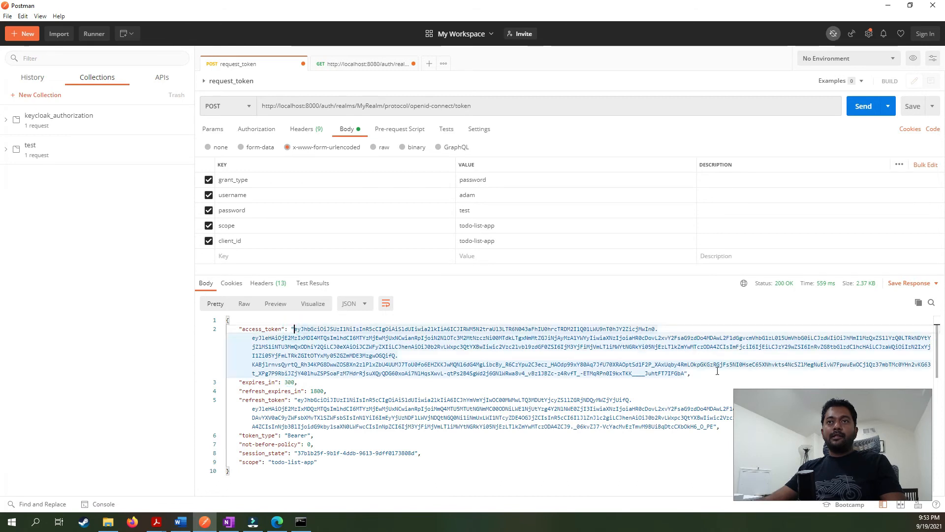
pyautogui.keyDown('shift'); pyautogui.click(684, 373); pyautogui.keyUp('shift')
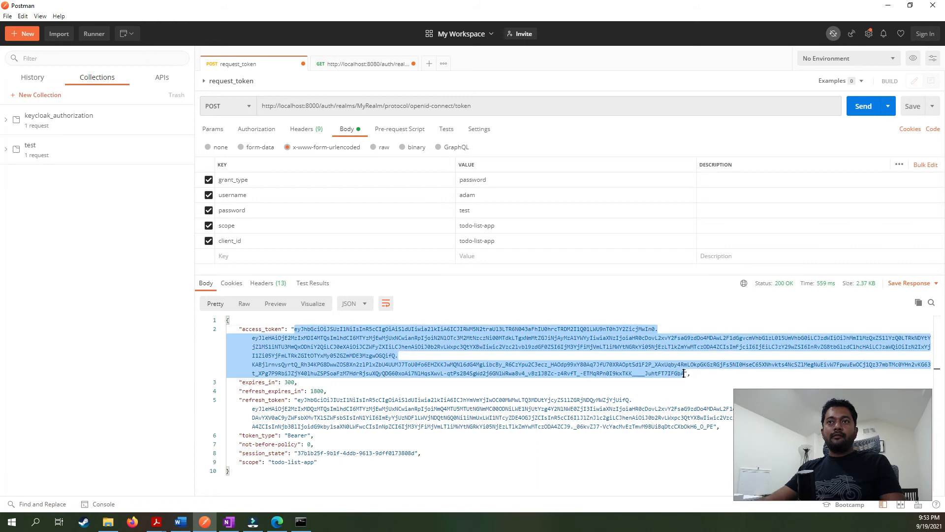
pyautogui.click(286, 384)
pyautogui.click(316, 382)
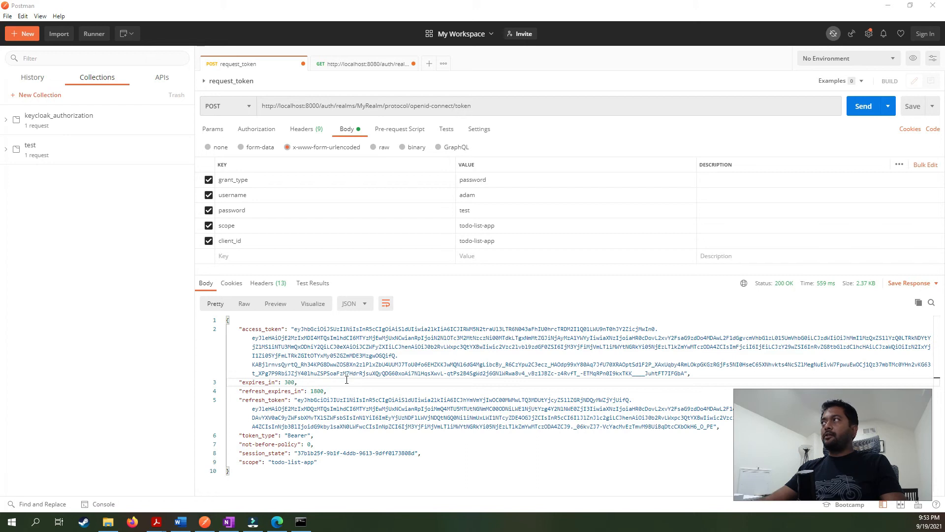
pyautogui.hotkey('alt', 'Tab')
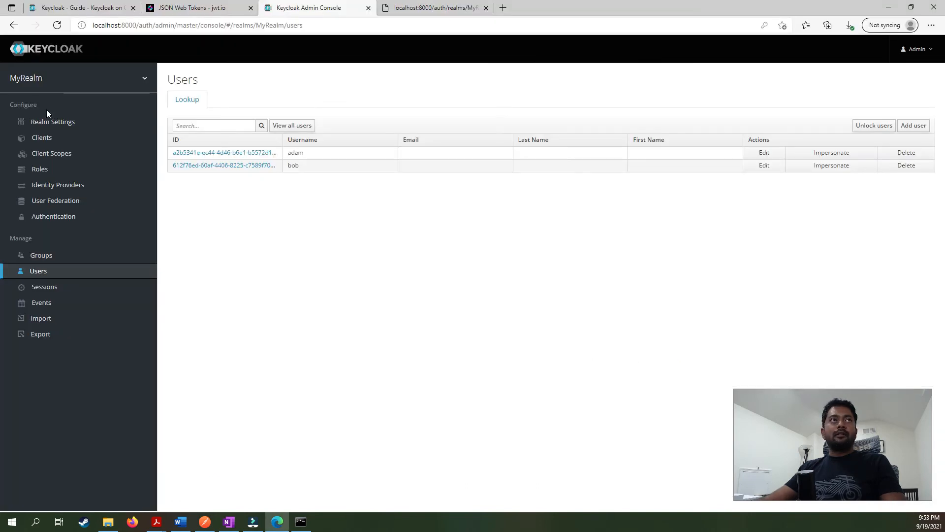
# Lower MyRealm's Access Token Lifespan from 5 to 1 minute in the Tokens settings.
pyautogui.click(47, 123)
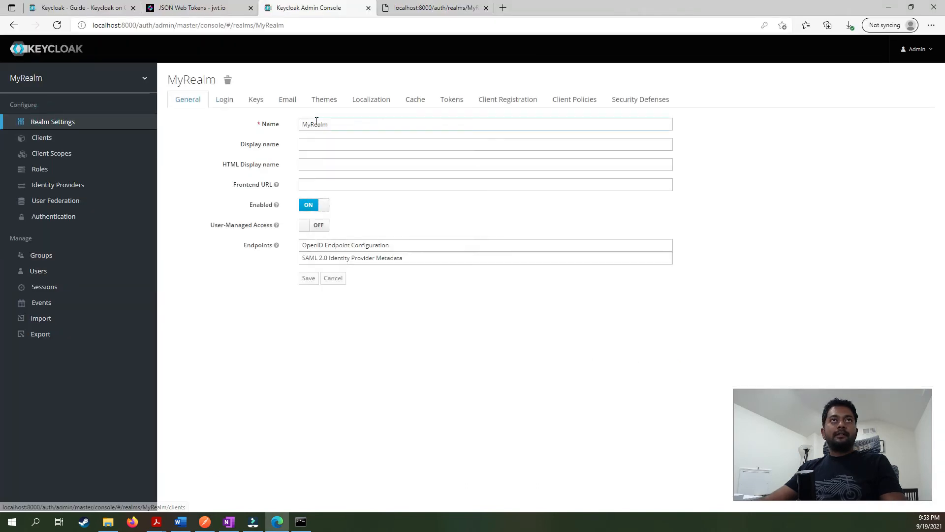
pyautogui.click(455, 104)
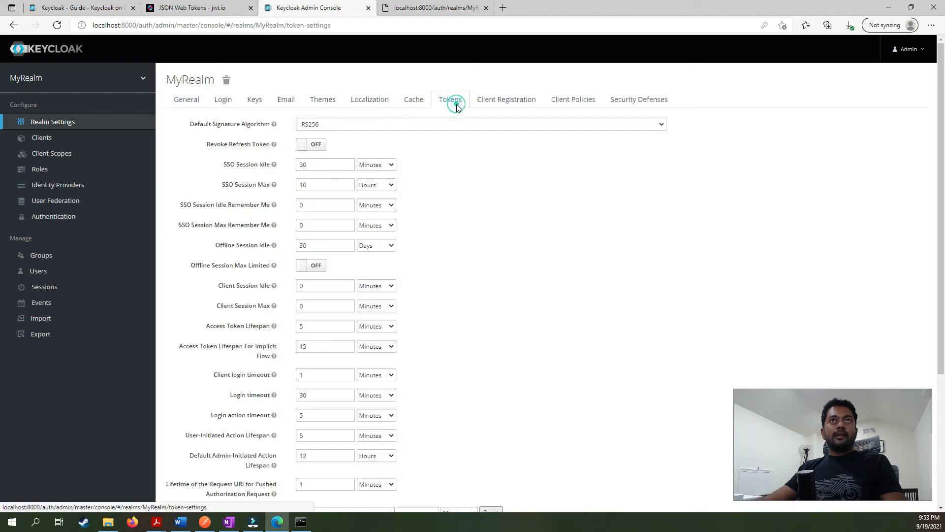
pyautogui.doubleClick(208, 326)
pyautogui.moveTo(230, 332); pyautogui.dragTo(266, 330)
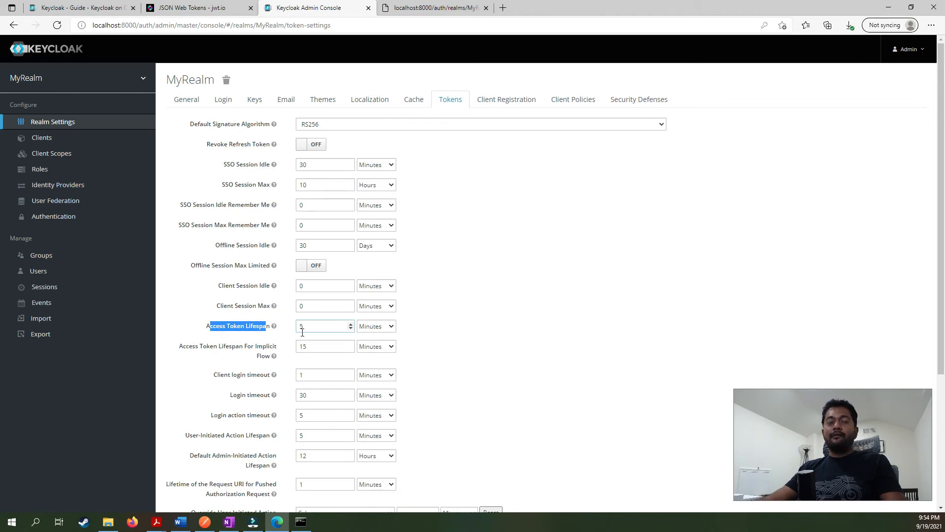
pyautogui.click(350, 328)
pyautogui.click(350, 328)
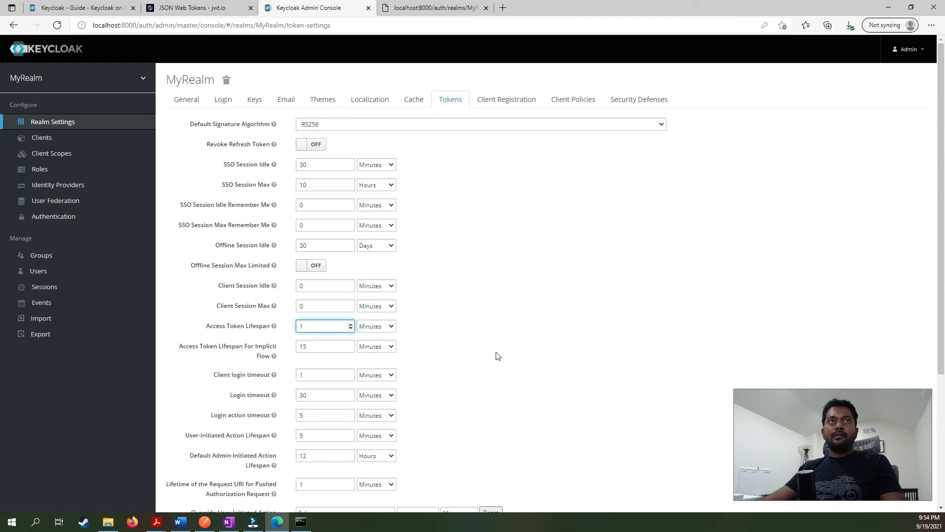
pyautogui.scroll(-4, 497, 354)
# Save the 1-minute lifespan, resend request_token in Postman and confirm expires_in is 60.
pyautogui.click(310, 395)
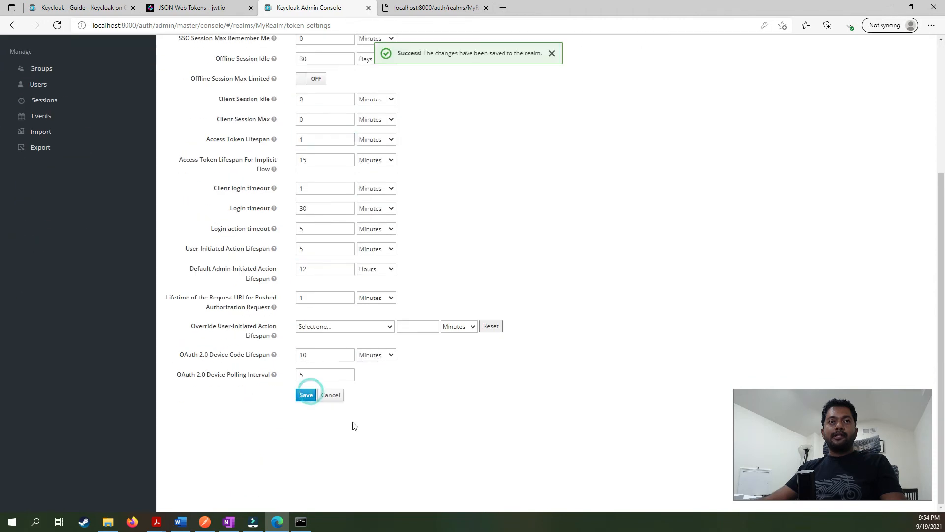
pyautogui.hotkey('alt', 'Tab')
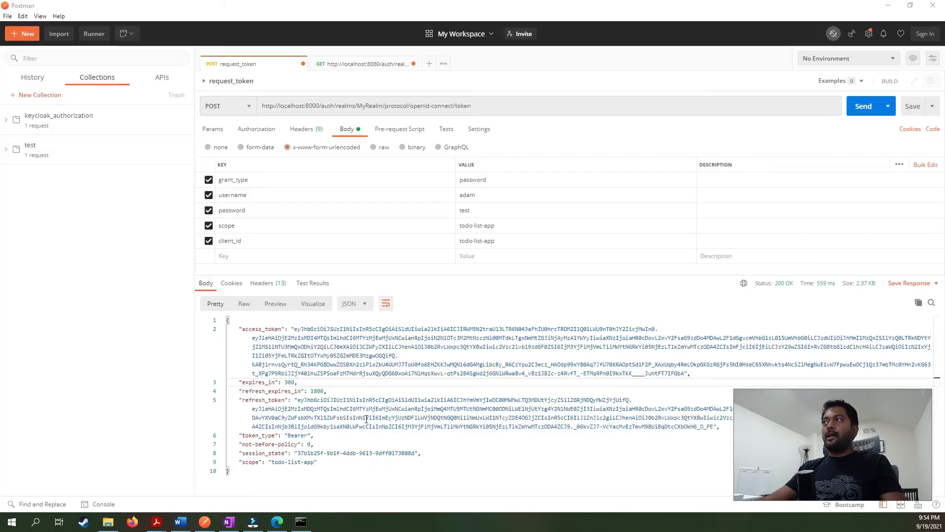
pyautogui.click(872, 106)
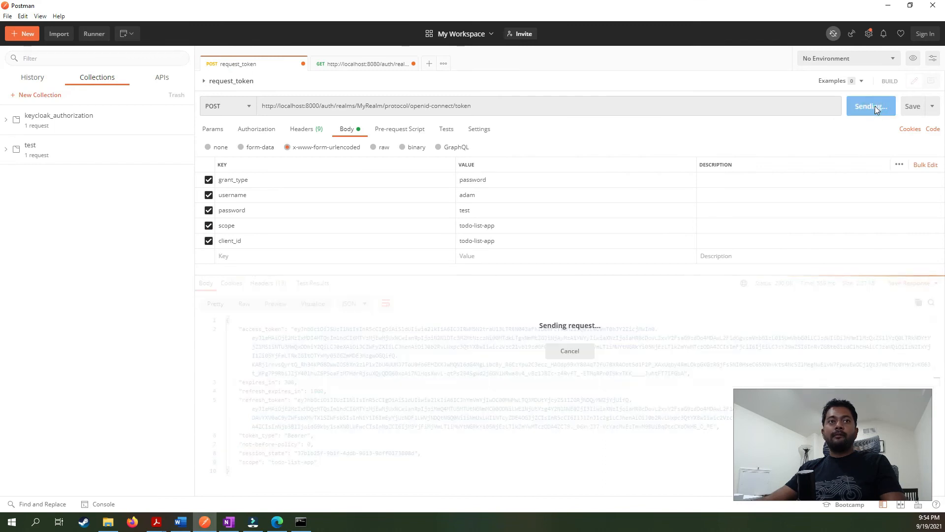
pyautogui.doubleClick(287, 382)
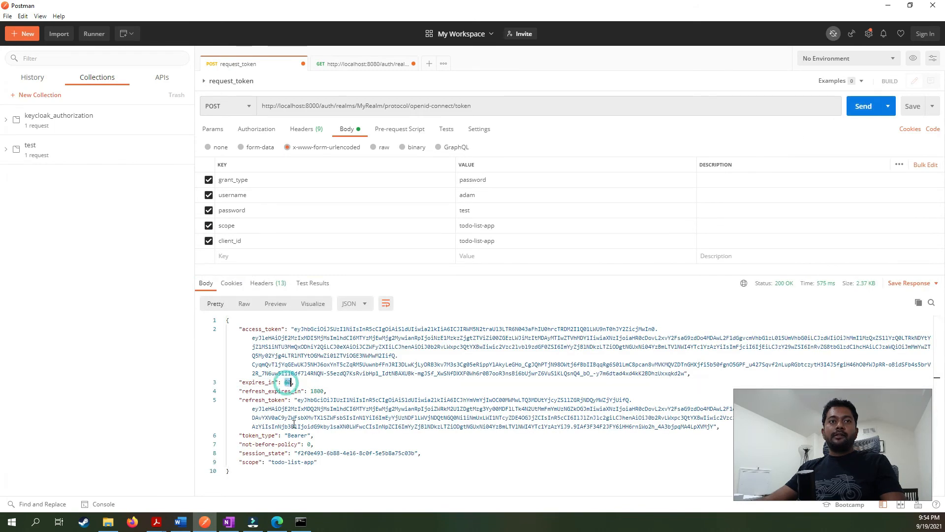
pyautogui.click(301, 386)
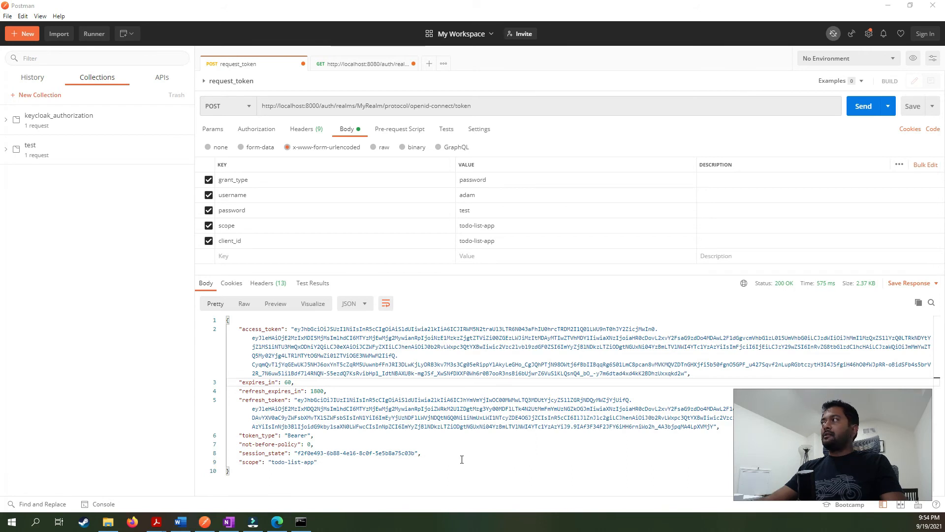
pyautogui.hotkey('alt', 'Tab')
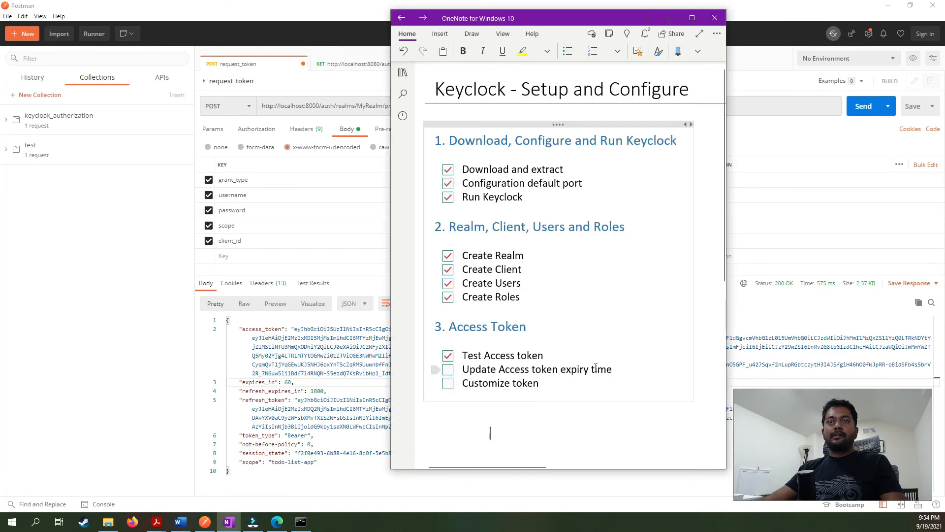
# Tick 'Update Access token expiry time' in the OneNote checklist and return to Postman.
pyautogui.click(448, 369)
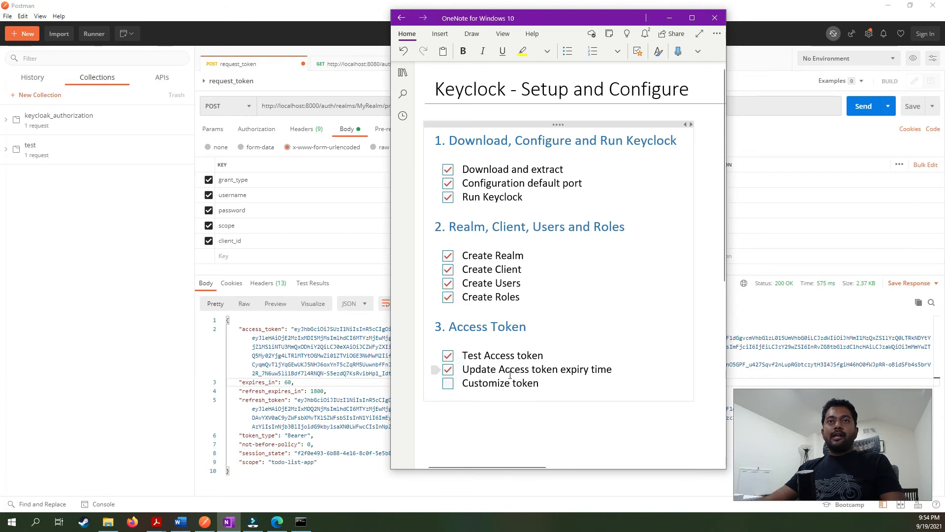
pyautogui.click(491, 433)
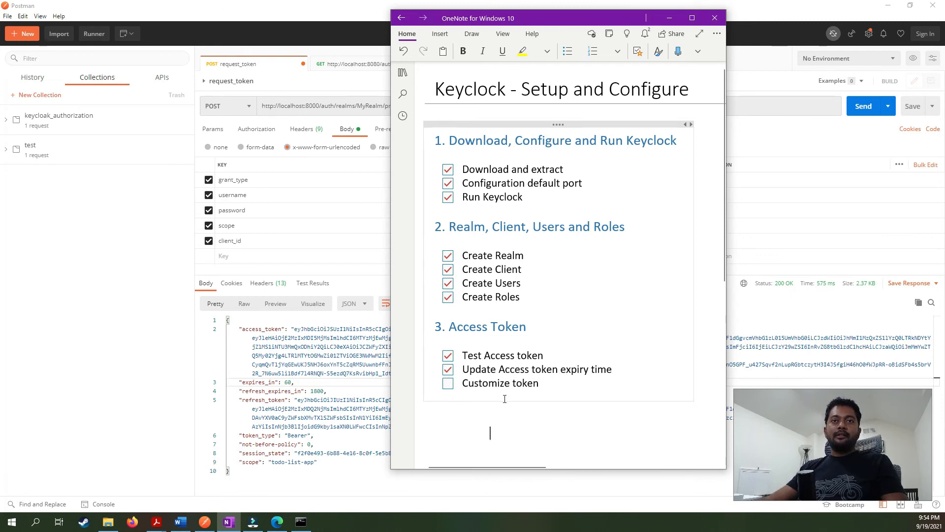
pyautogui.click(314, 475)
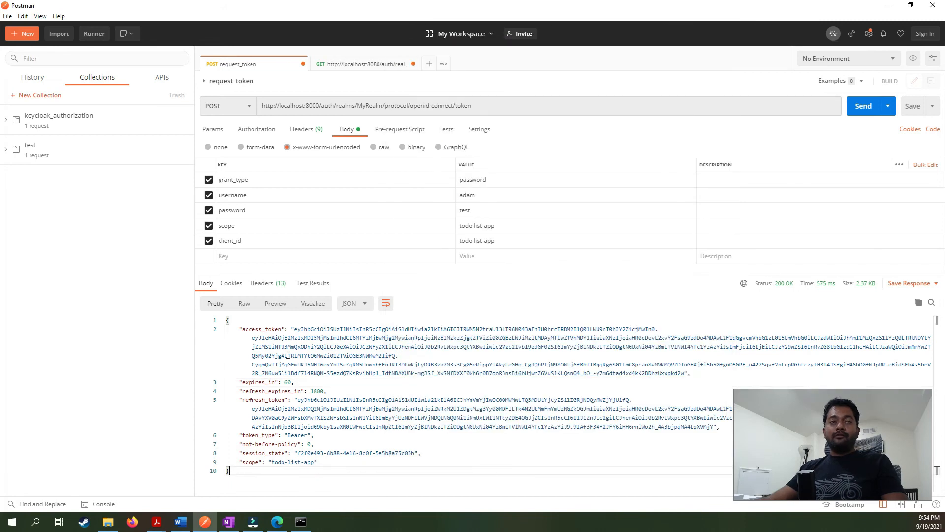
# Copy the full access_token value from Postman's response and bring up jwt.io in Edge.
pyautogui.click(295, 328)
pyautogui.moveTo(294, 329); pyautogui.dragTo(685, 373)
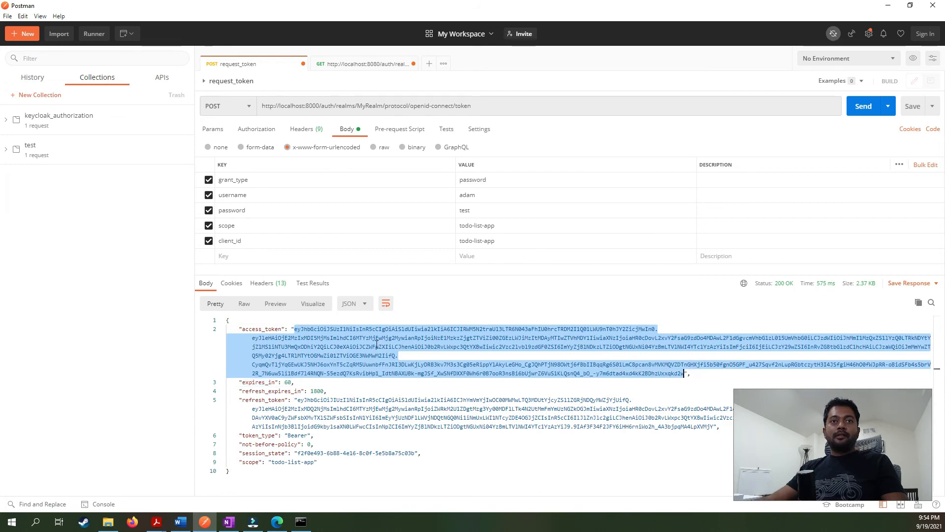
pyautogui.rightClick(377, 344)
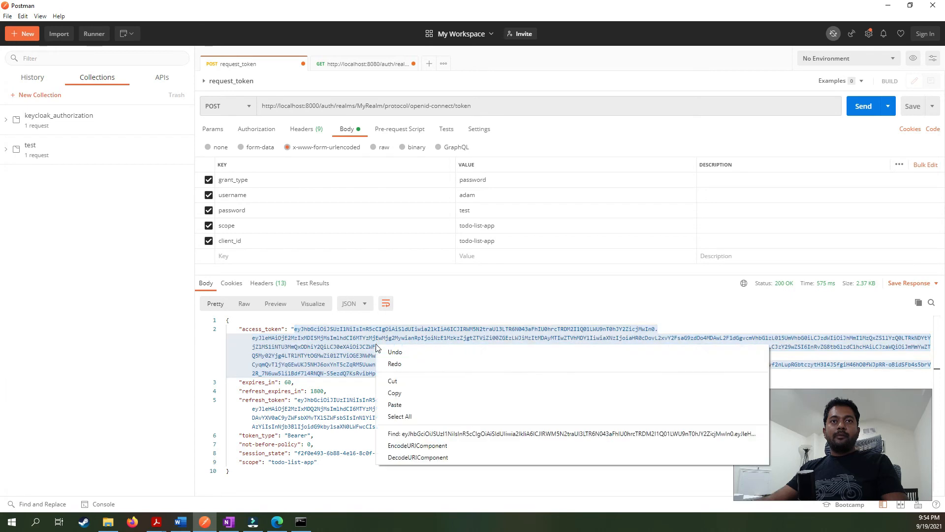
pyautogui.click(393, 393)
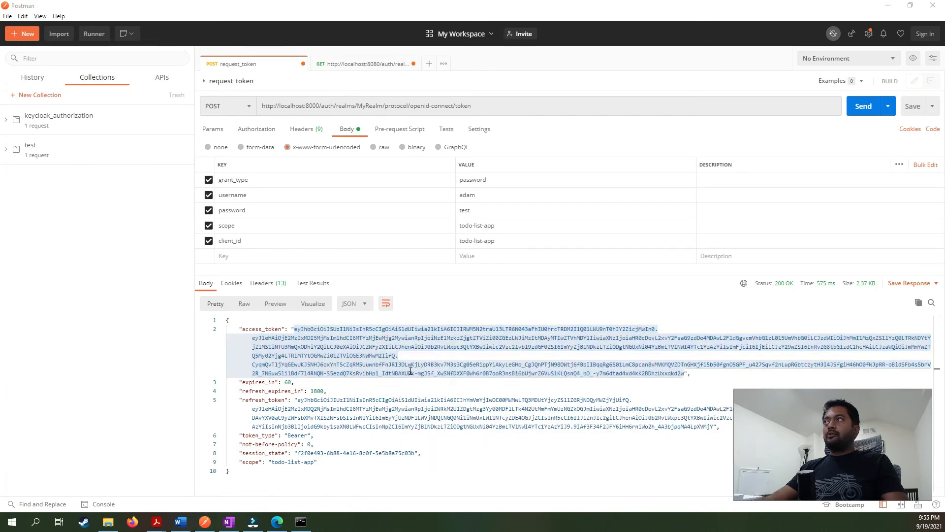
pyautogui.hotkey('alt', 'Tab')
pyautogui.click(177, 7)
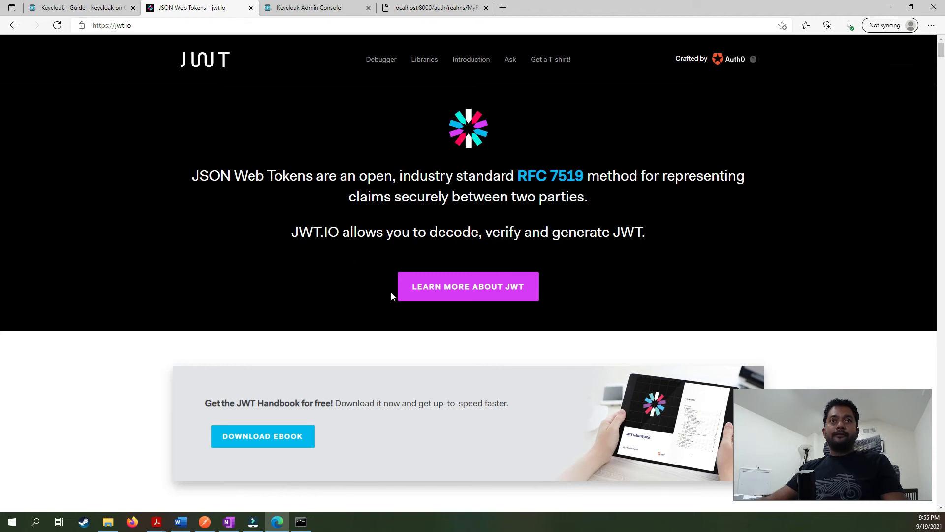
# Replace the sample token in jwt.io's Encoded box with the copied Keycloak token.
pyautogui.scroll(-8, 377, 305)
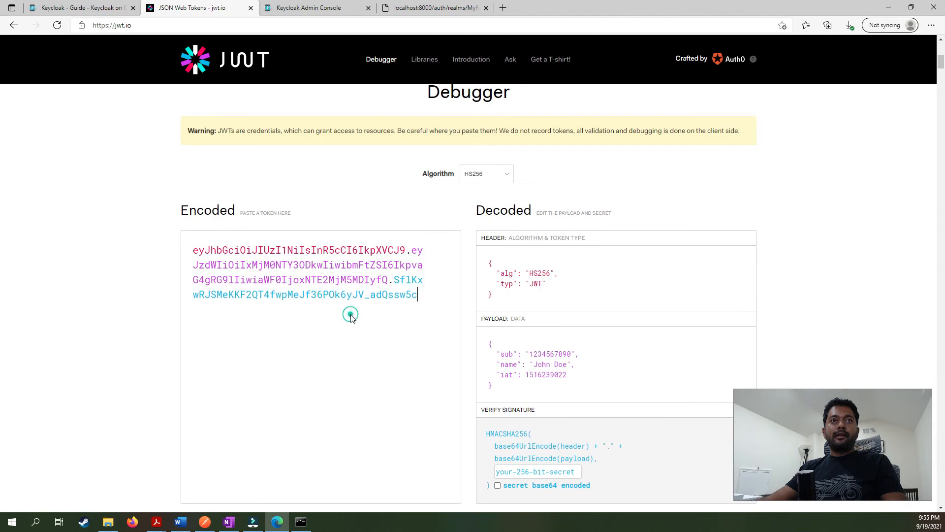
pyautogui.click(352, 319)
pyautogui.hotkey('ctrl', 'a')
pyautogui.hotkey('ctrl', 'v')
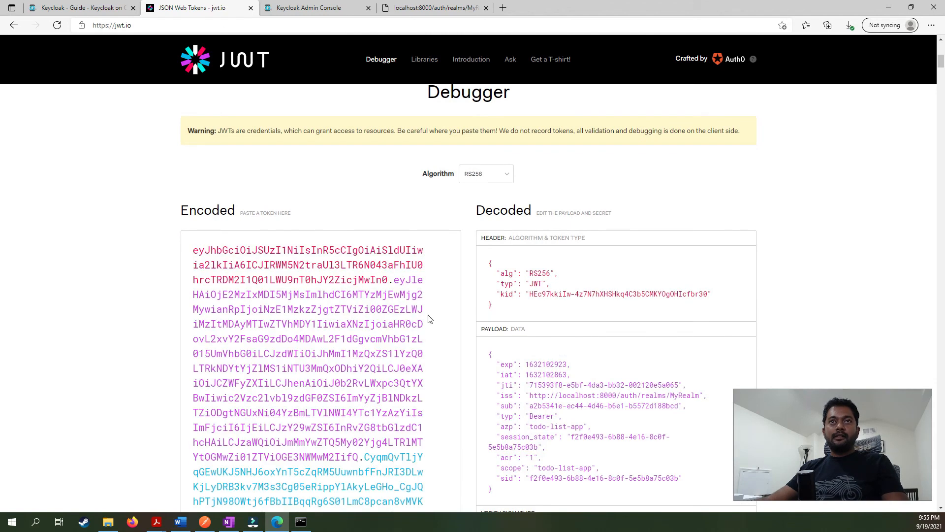
# Inspect the decoded RS256 payload, highlighting its scope value todo-list-app.
pyautogui.scroll(-3, 429, 318)
pyautogui.scroll(1, 428, 319)
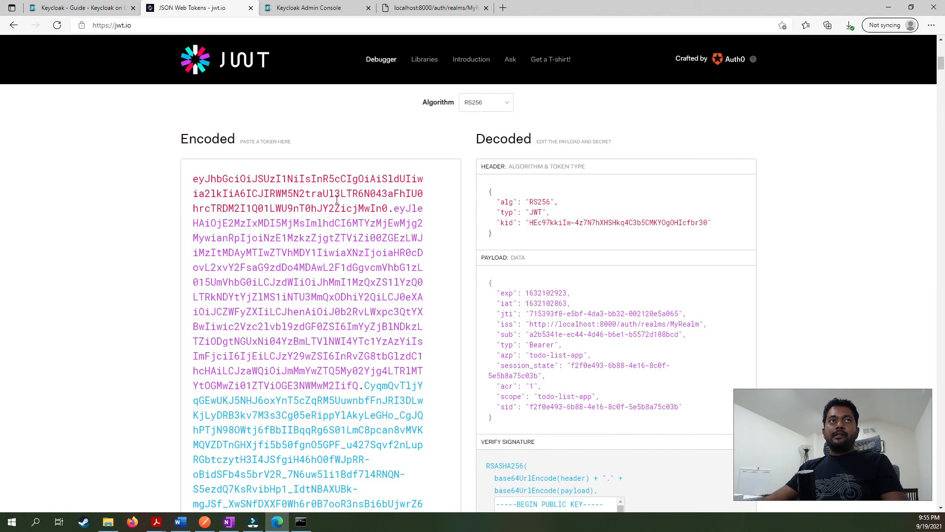
pyautogui.scroll(-1, 352, 334)
pyautogui.scroll(1, 353, 334)
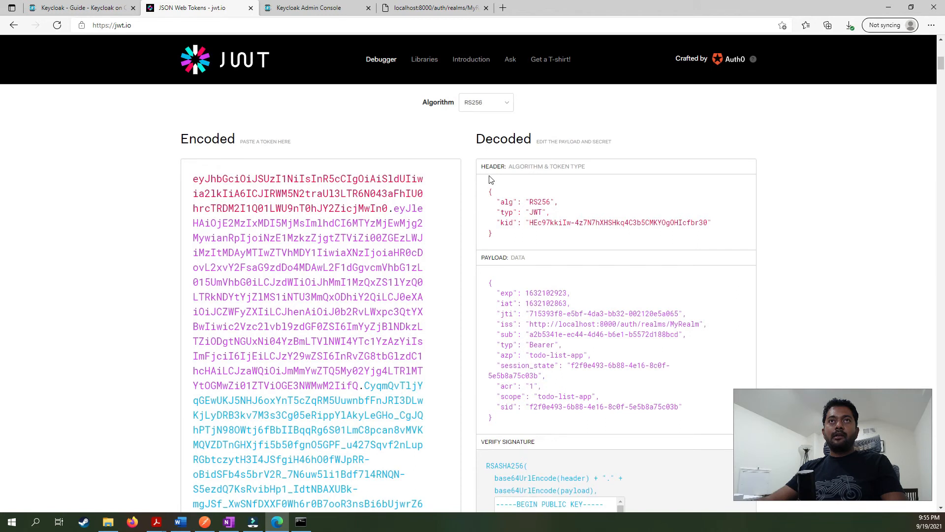
pyautogui.scroll(-2, 503, 193)
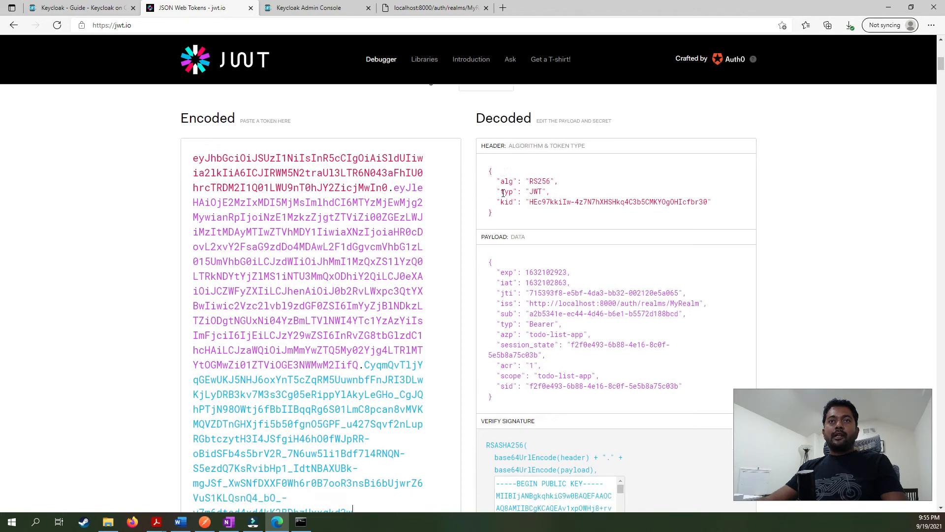
pyautogui.moveTo(505, 276); pyautogui.dragTo(486, 138)
pyautogui.click(570, 236)
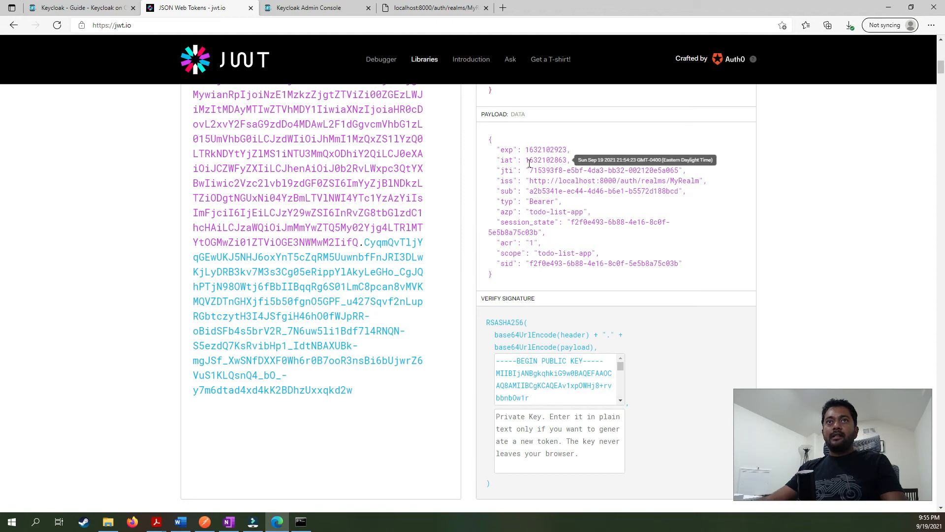
pyautogui.moveTo(538, 253); pyautogui.dragTo(592, 252)
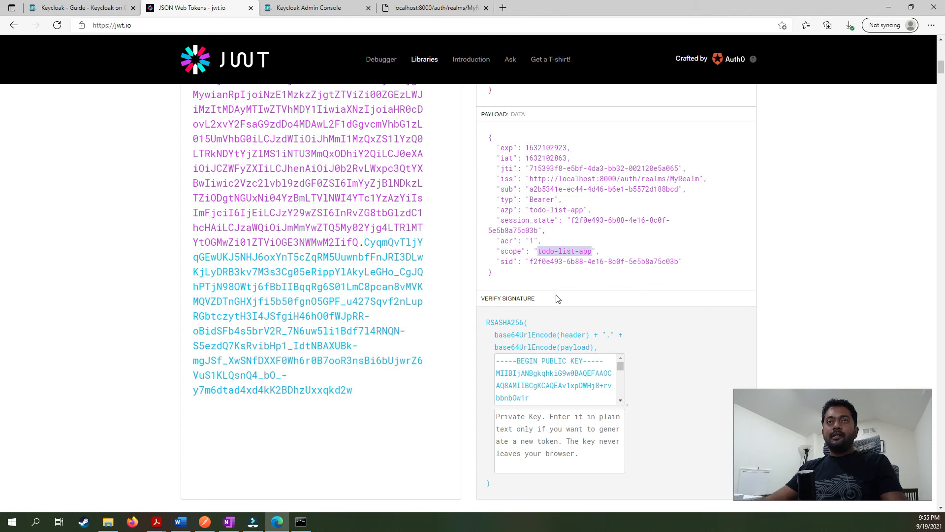
pyautogui.click(507, 260)
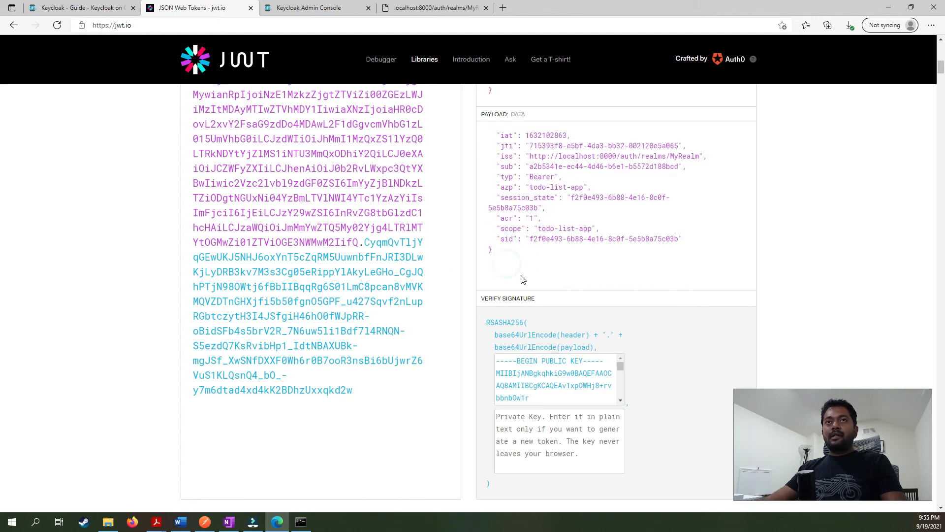
pyautogui.scroll(1, 523, 279)
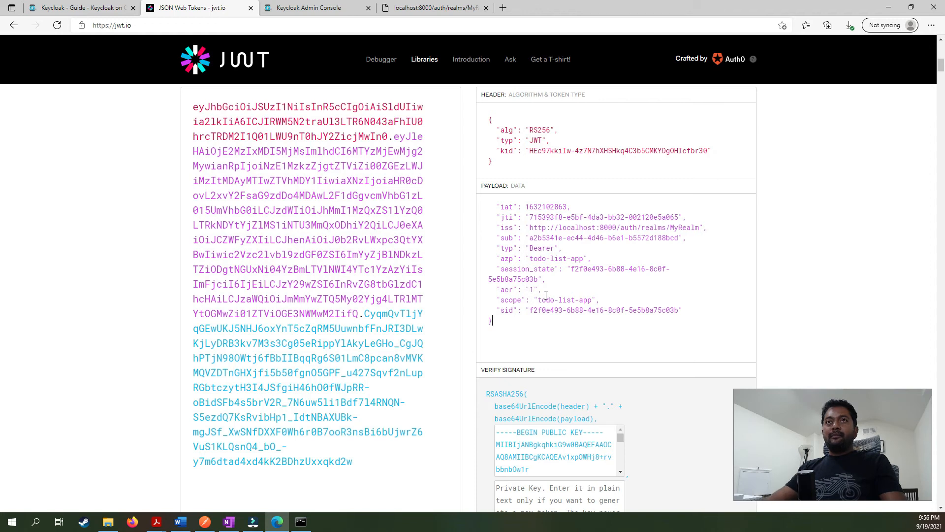
pyautogui.scroll(2, 531, 344)
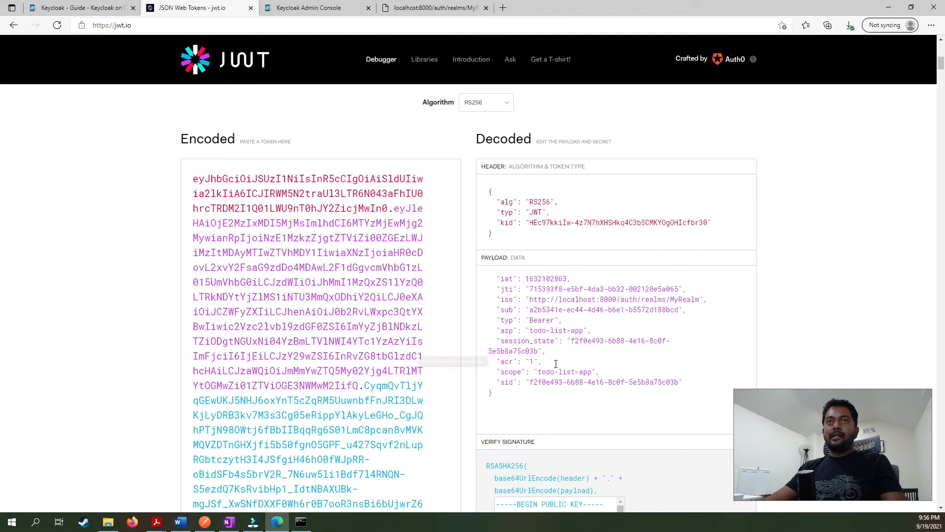
pyautogui.press('alt')
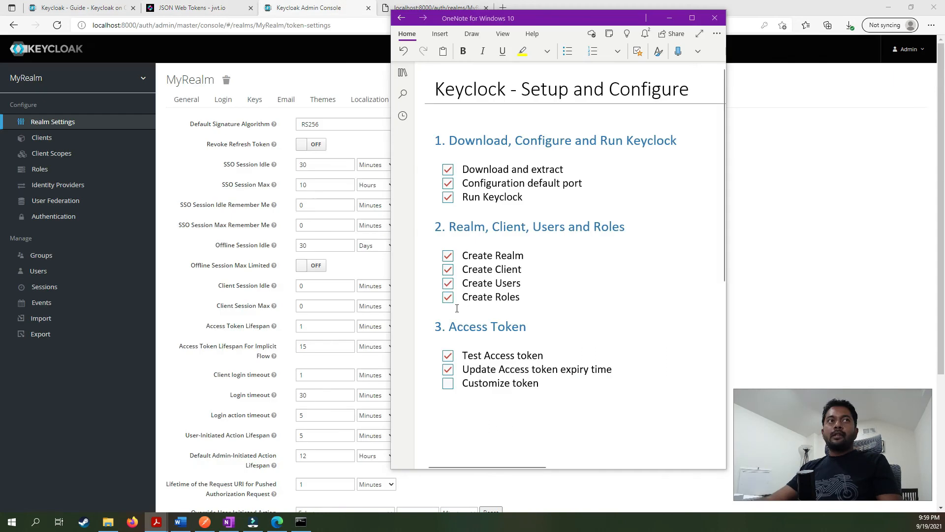
# Go to Client Scopes > todo-list-app and view its empty Mappers tab.
pyautogui.click(53, 384)
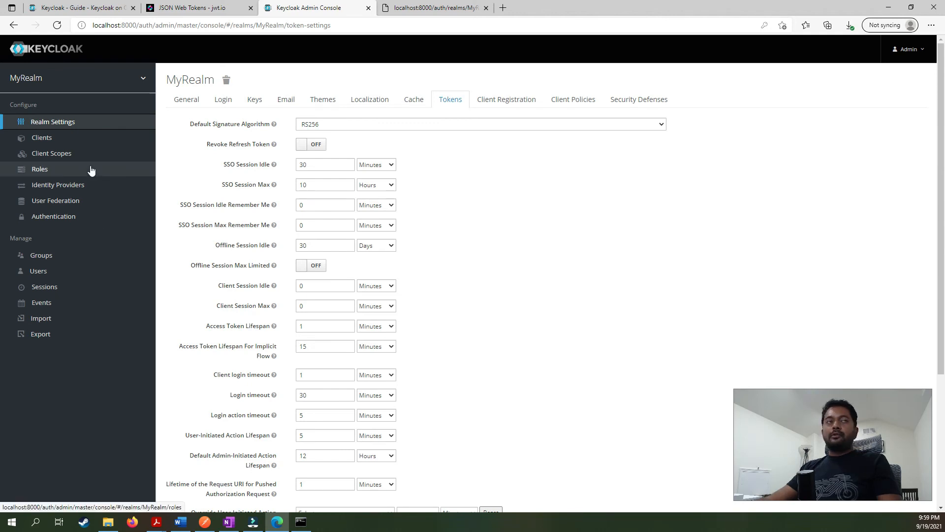
pyautogui.click(79, 154)
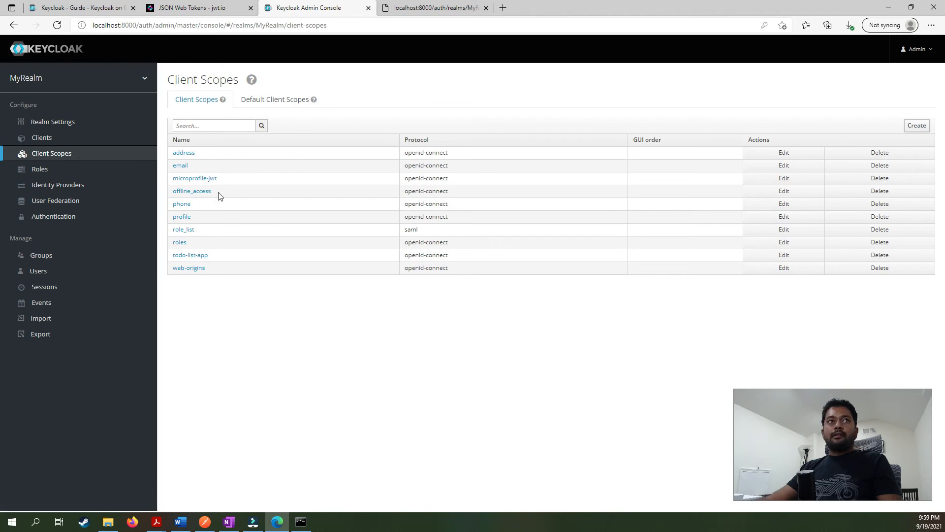
pyautogui.click(194, 257)
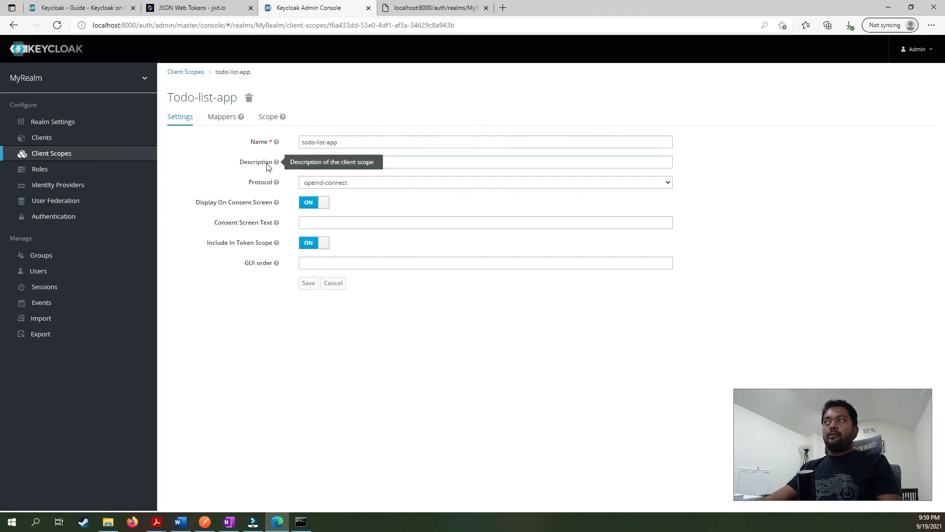
pyautogui.click(236, 119)
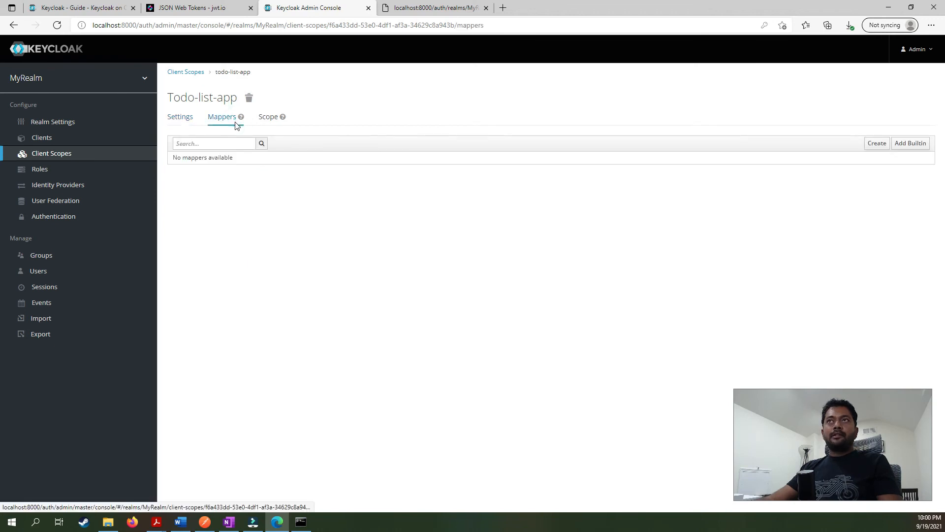
# Create an 'authorities' mapper of type User Realm Role with token claim name authorities.
pyautogui.click(881, 153)
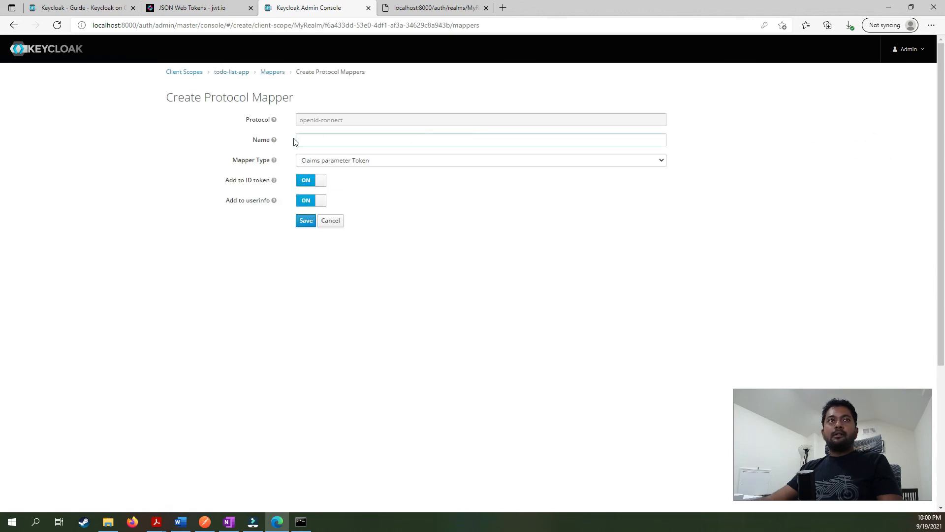
pyautogui.click(338, 142)
pyautogui.write('autho')
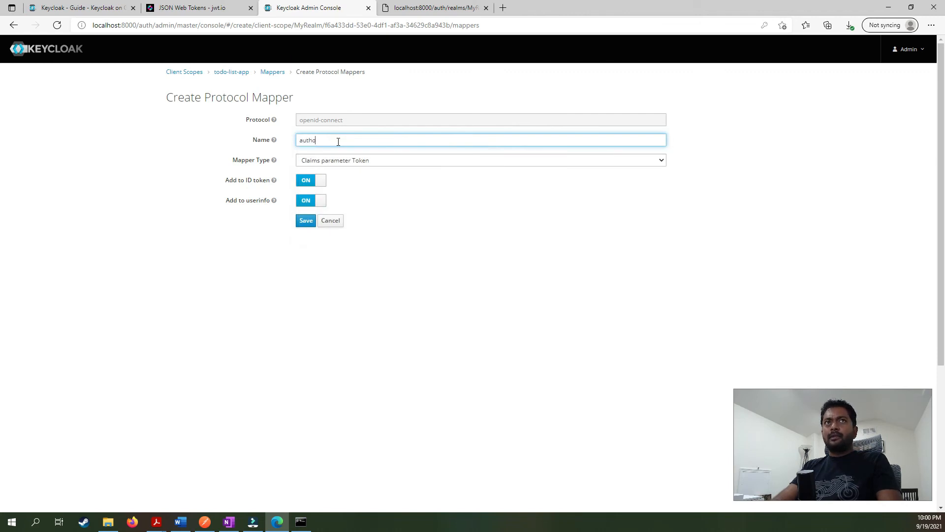
pyautogui.write('rities')
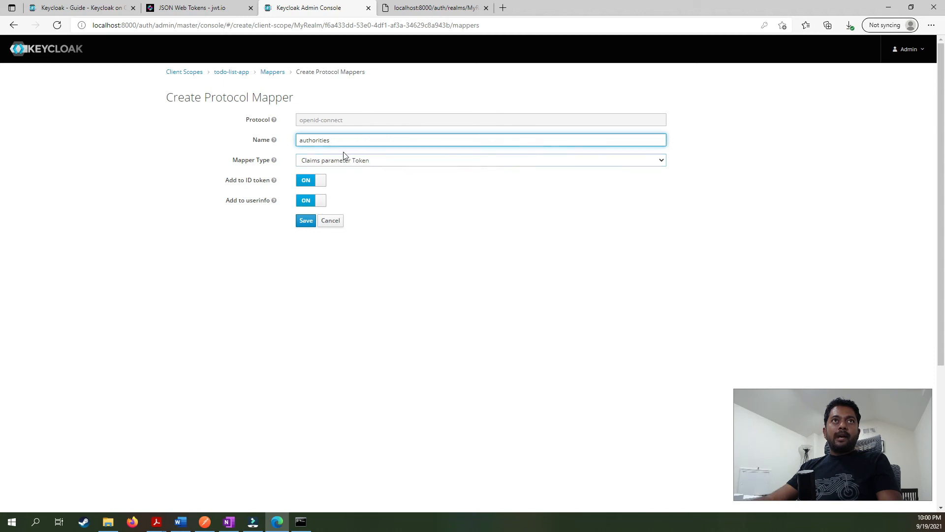
pyautogui.click(344, 158)
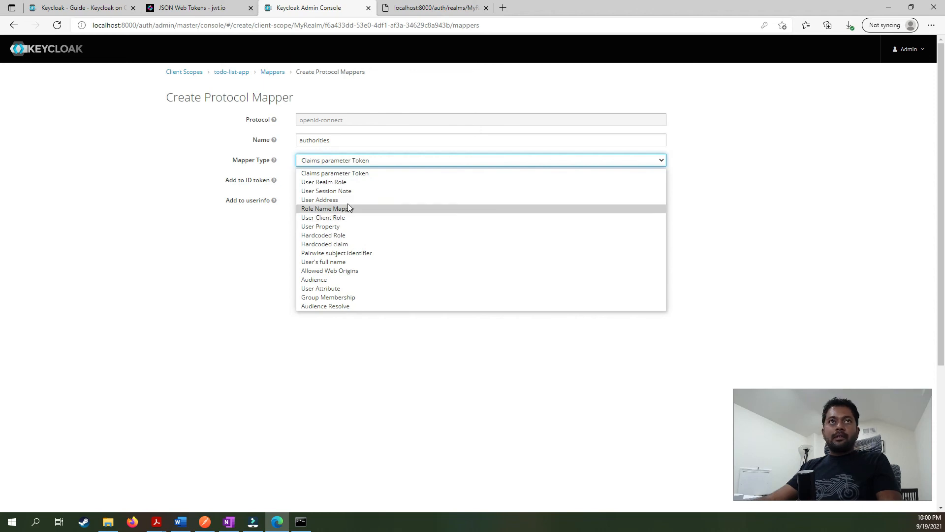
pyautogui.click(344, 184)
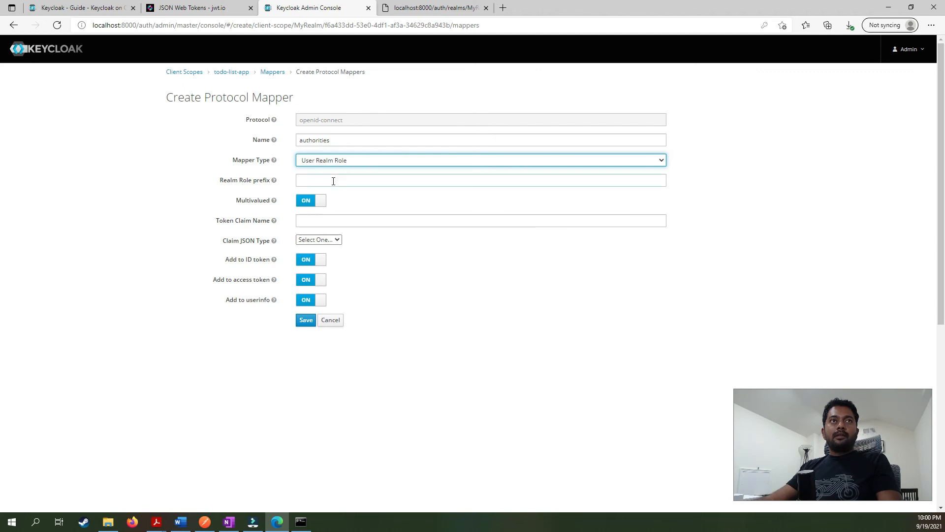
pyautogui.click(328, 220)
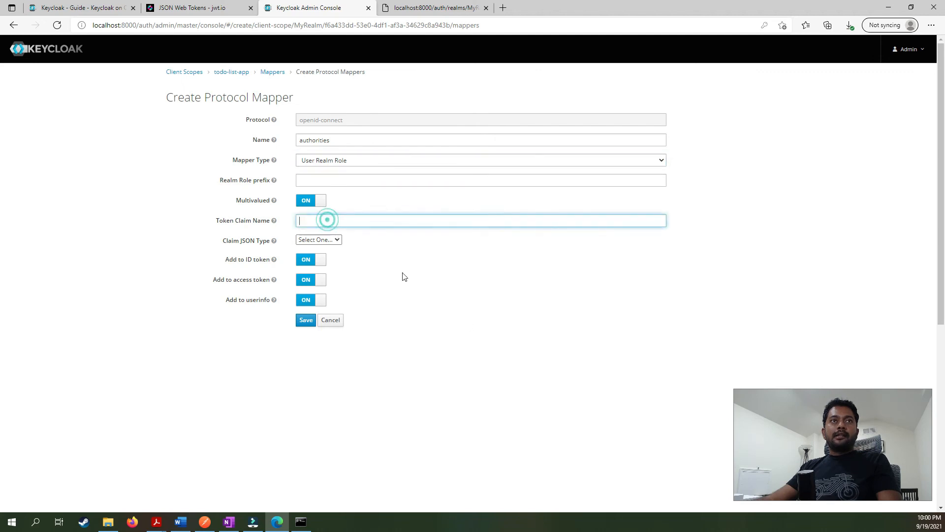
pyautogui.write('au')
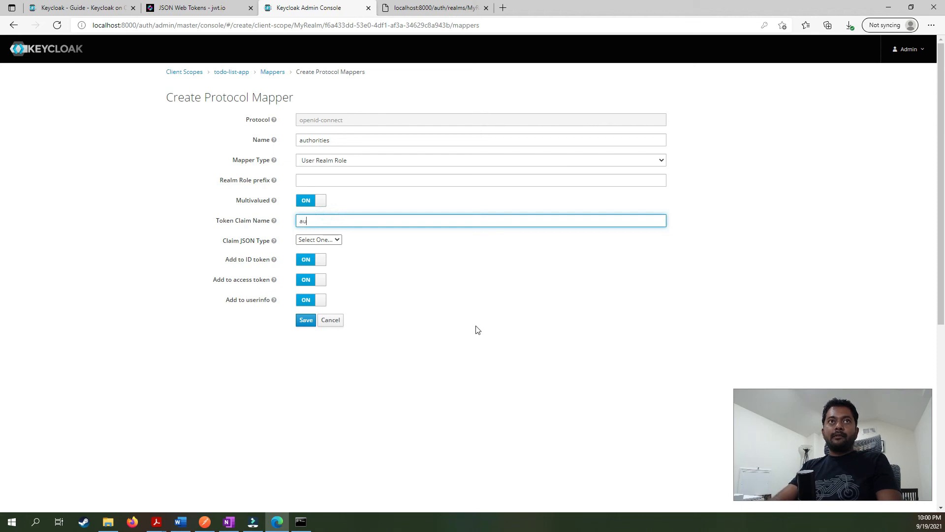
pyautogui.write('thorities')
pyautogui.click(306, 320)
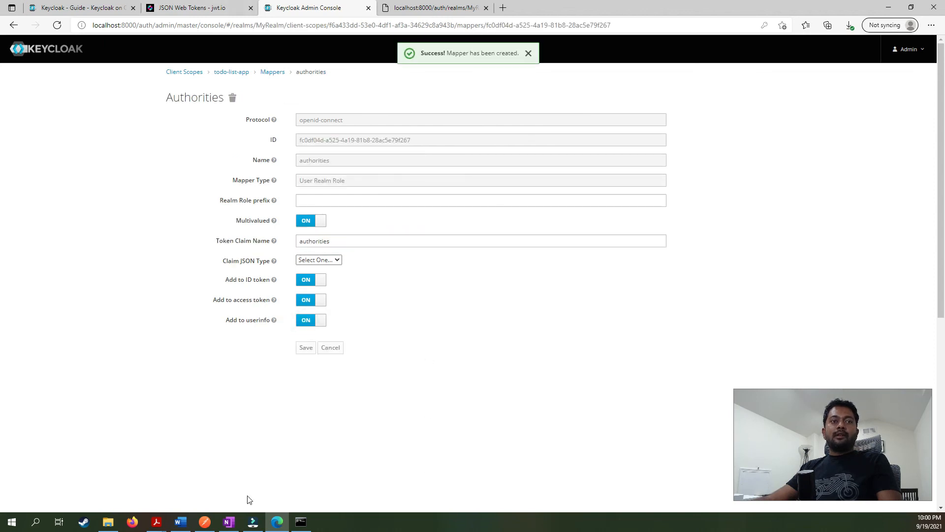
pyautogui.click(205, 522)
# Resend request_token in Postman, copy the new access_token and return to jwt.io.
pyautogui.click(861, 107)
pyautogui.click(295, 328)
pyautogui.moveTo(294, 329); pyautogui.dragTo(685, 373)
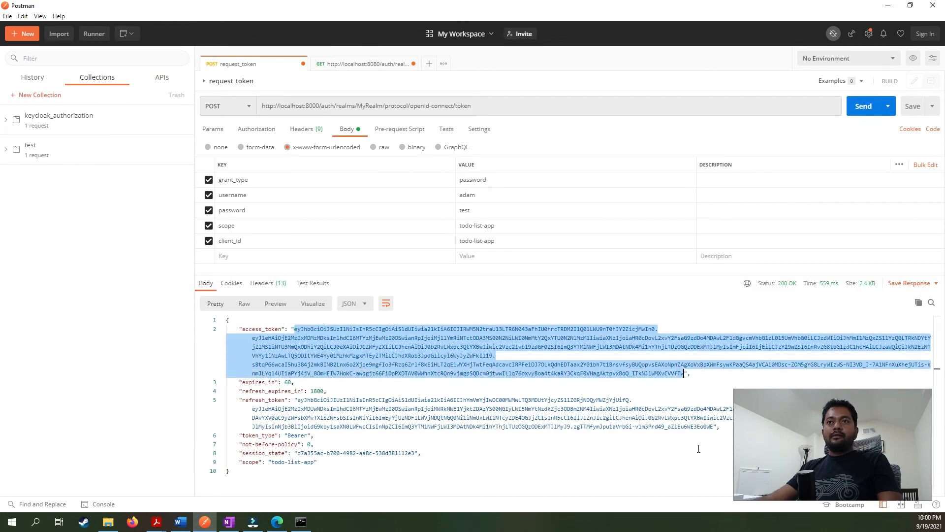
pyautogui.hotkey('alt', 'Tab')
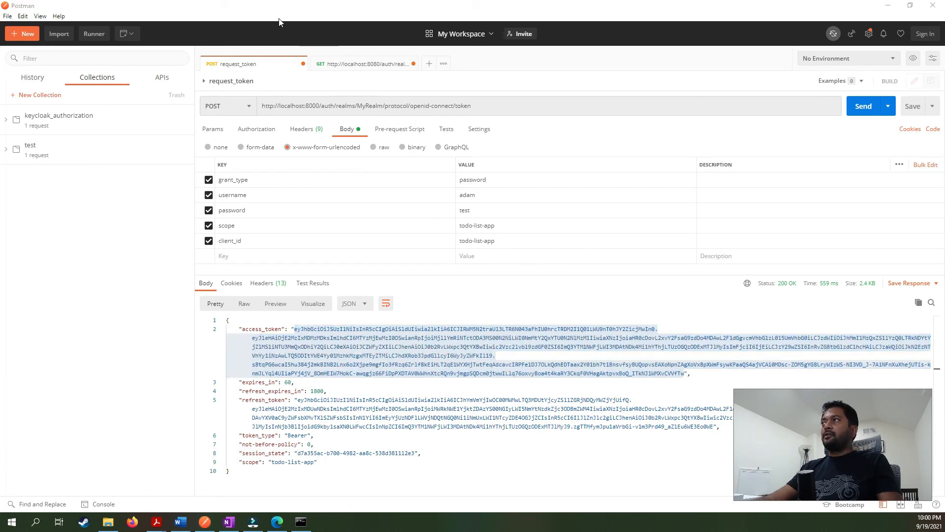
pyautogui.click(277, 521)
pyautogui.click(173, 9)
# Paste the new access token into jwt.io's Encoded box, replacing the old one.
pyautogui.click(222, 164)
pyautogui.hotkey('ctrl', 'a')
pyautogui.hotkey('ctrl', 'v')
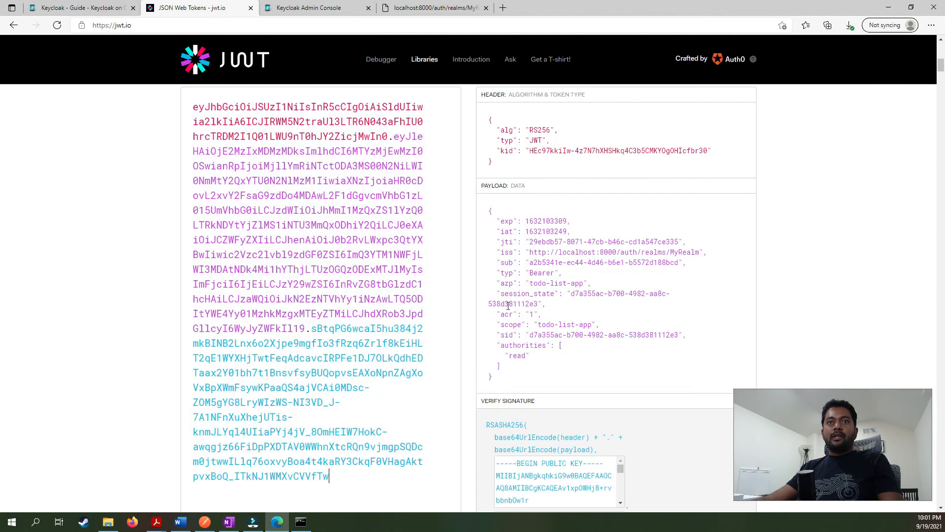
# Verify the payload's authorities array contains read, then return to the Keycloak console.
pyautogui.scroll(-1, 506, 367)
pyautogui.moveTo(502, 342); pyautogui.dragTo(498, 321)
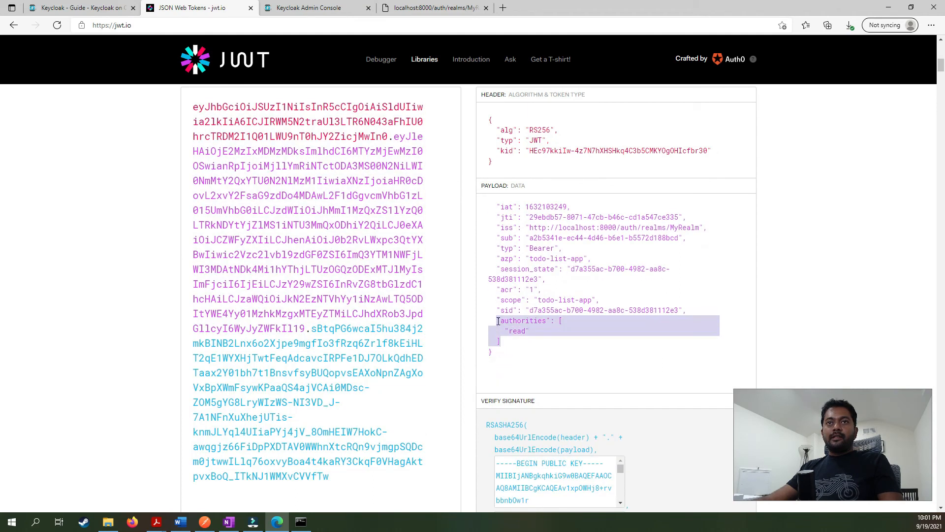
pyautogui.doubleClick(529, 324)
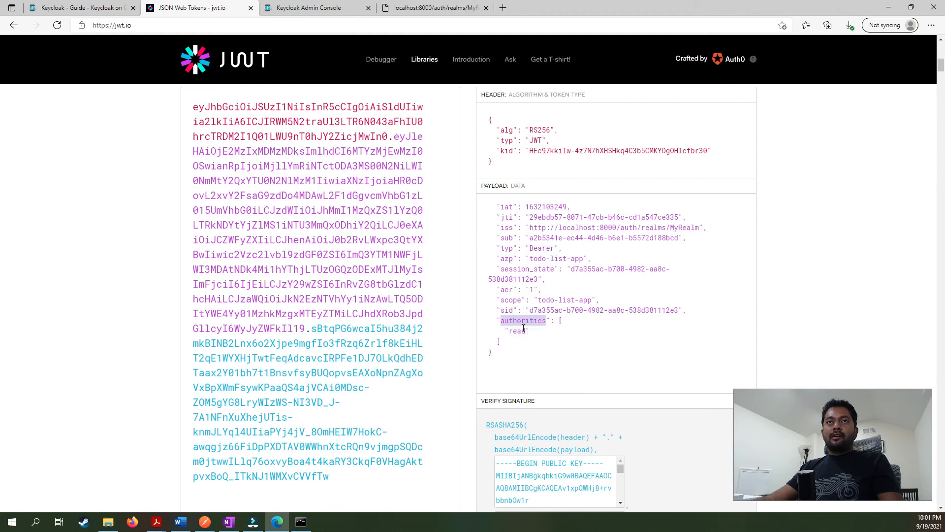
pyautogui.doubleClick(517, 330)
pyautogui.click(512, 340)
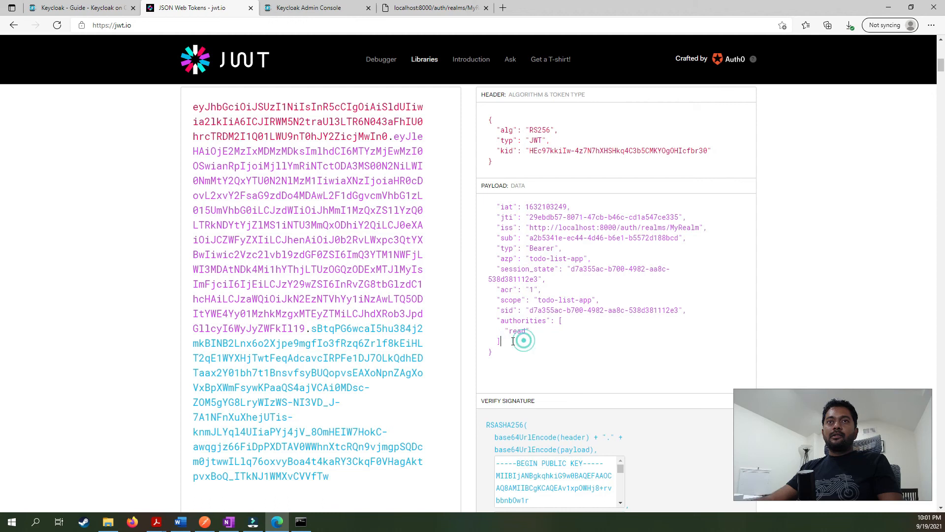
pyautogui.moveTo(511, 340); pyautogui.dragTo(499, 323)
pyautogui.click(500, 322)
pyautogui.click(505, 355)
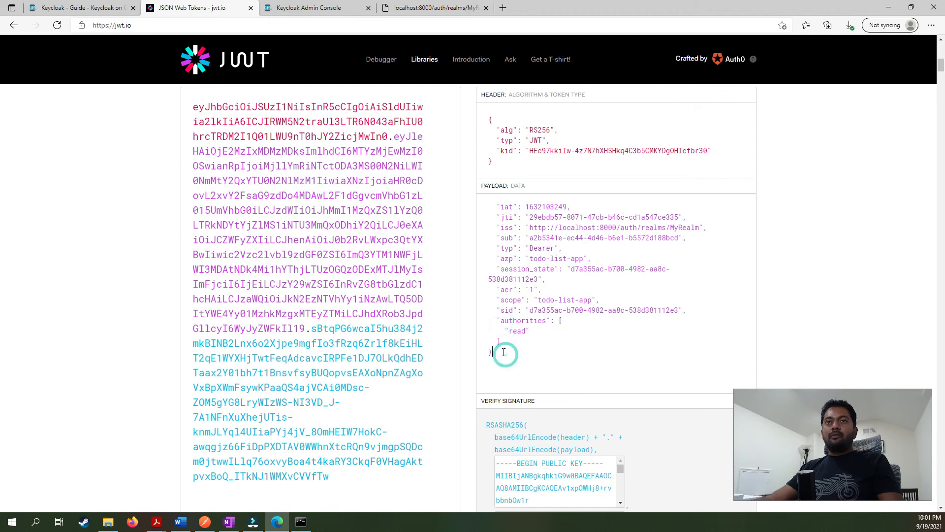
pyautogui.scroll(2, 536, 293)
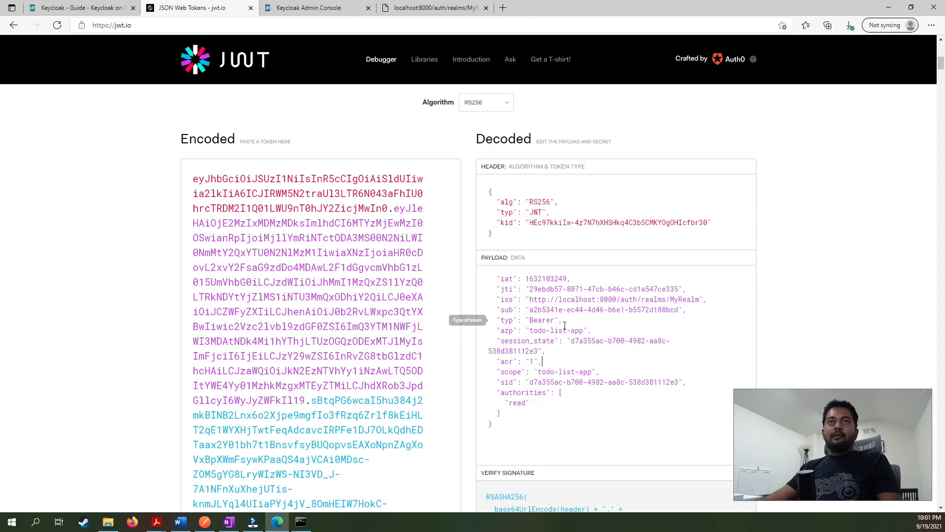
pyautogui.click(558, 362)
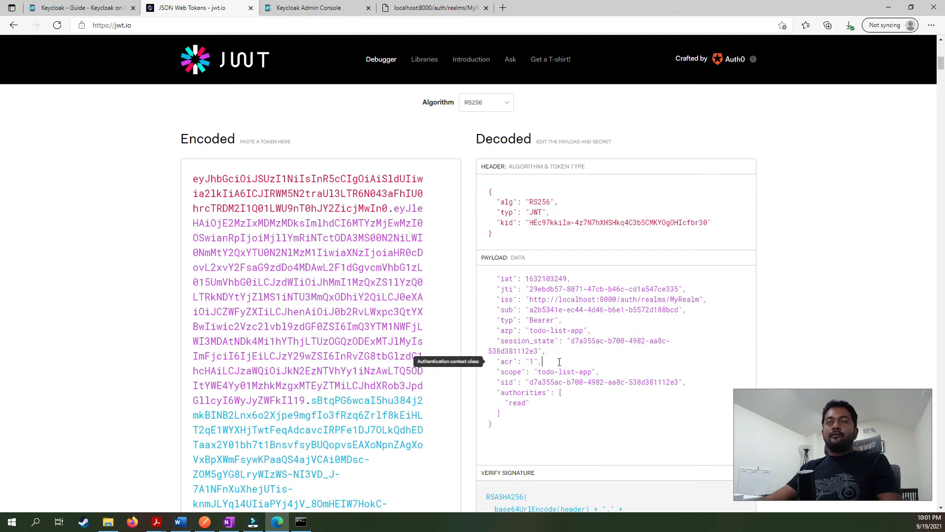
pyautogui.click(322, 9)
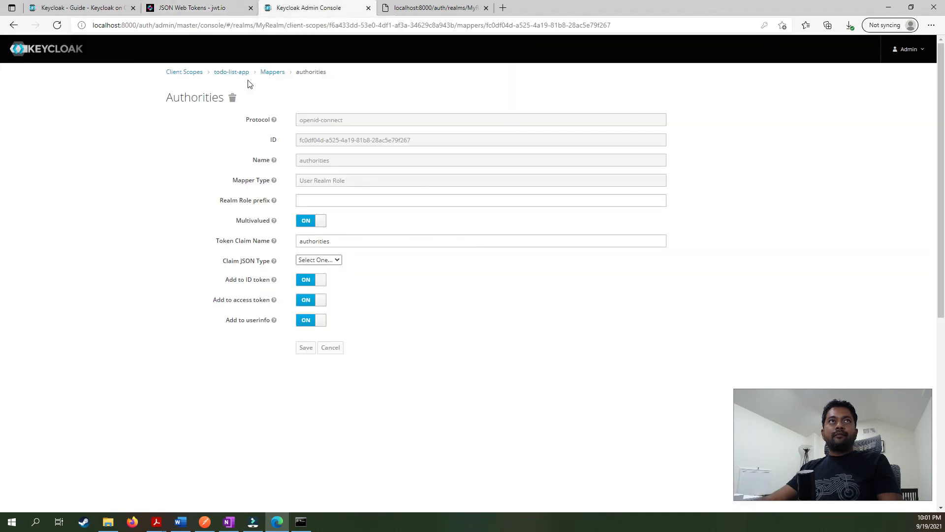
# Start a new todo-list-app mapper named 'username' of type User Property.
pyautogui.click(272, 71)
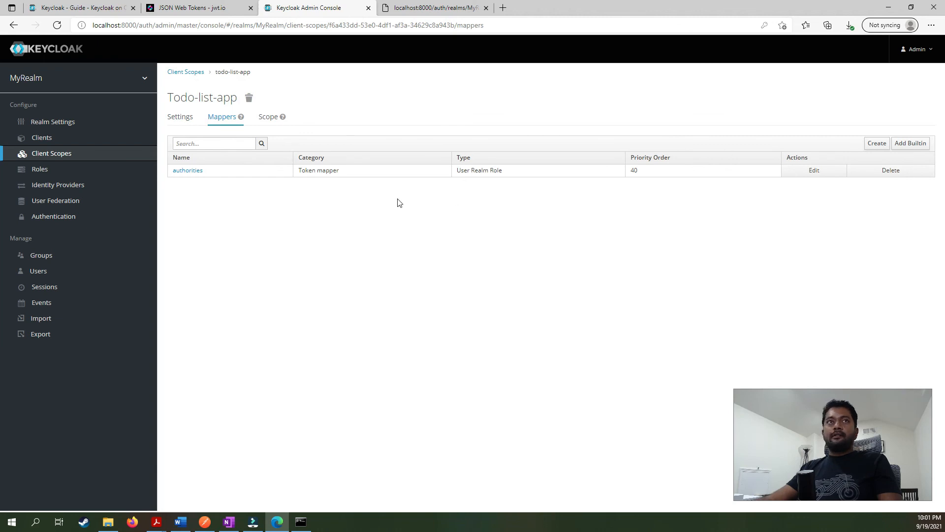
pyautogui.click(876, 143)
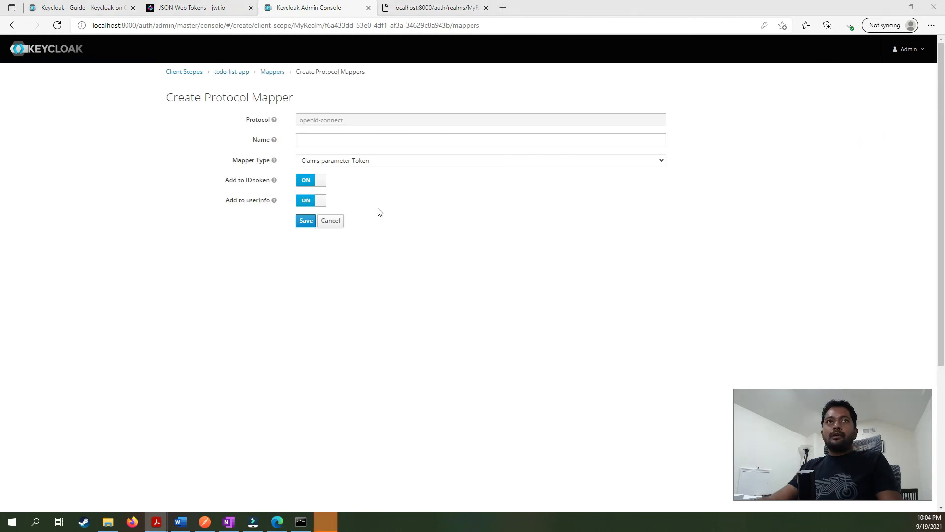
pyautogui.click(332, 140)
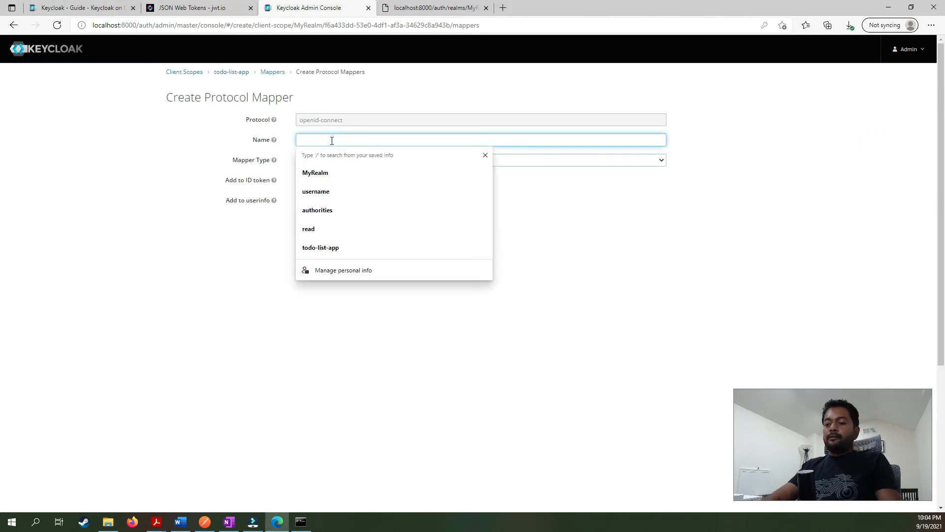
pyautogui.write('username')
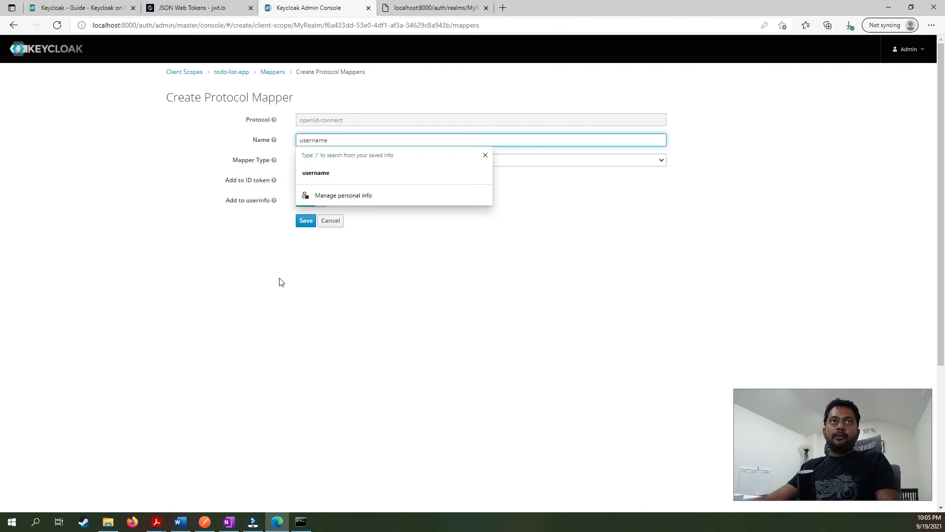
pyautogui.click(279, 278)
pyautogui.click(345, 162)
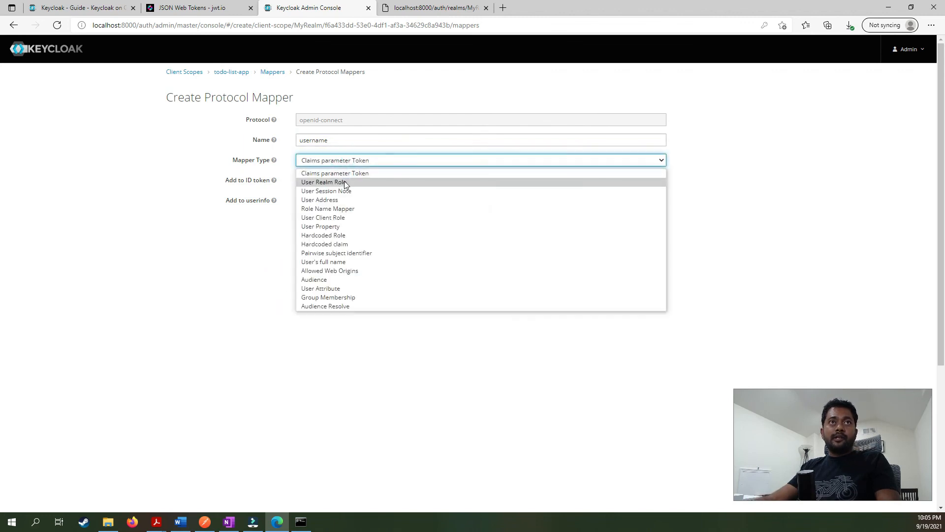
pyautogui.click(312, 226)
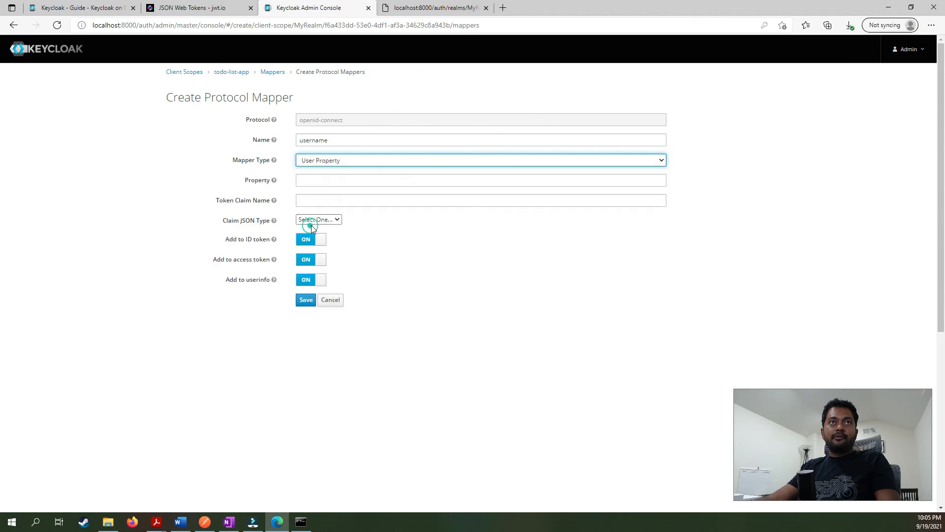
# Set its Property to username and Token Claim Name to user_name, then save.
pyautogui.click(320, 180)
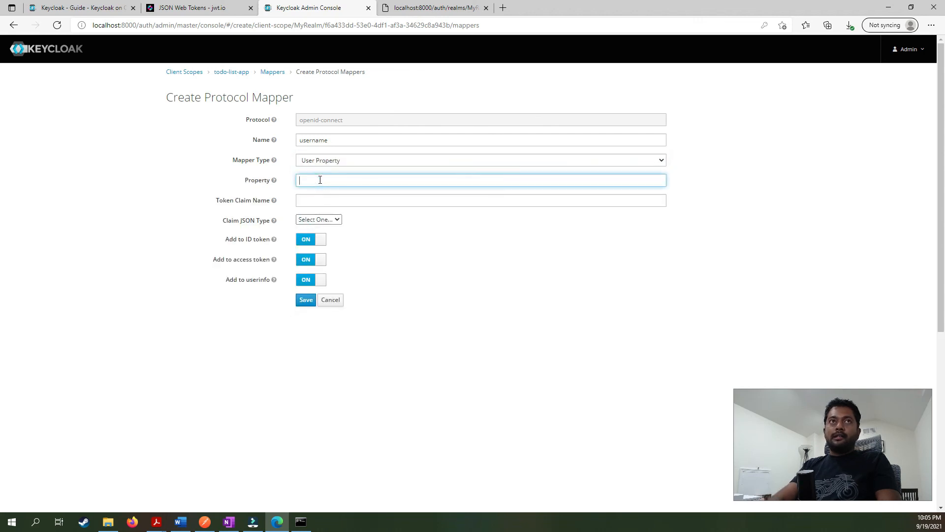
pyautogui.write('user')
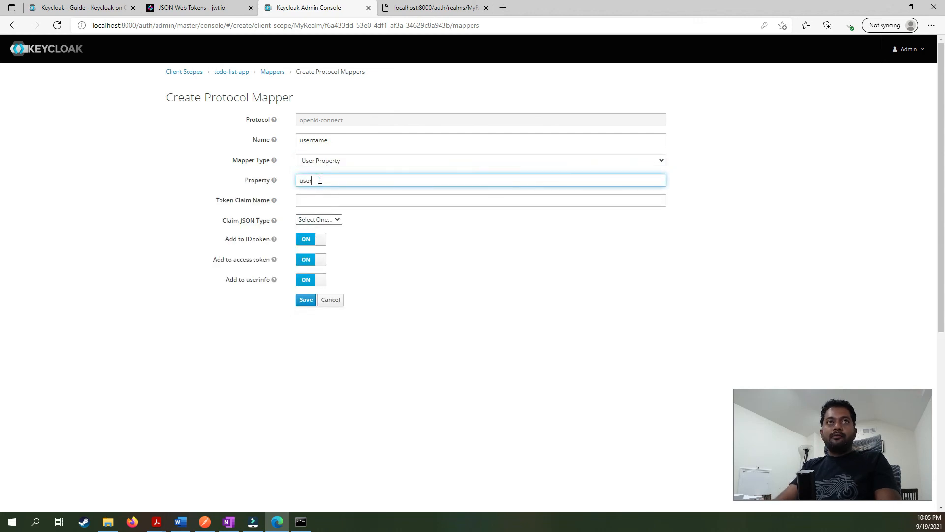
pyautogui.write('name')
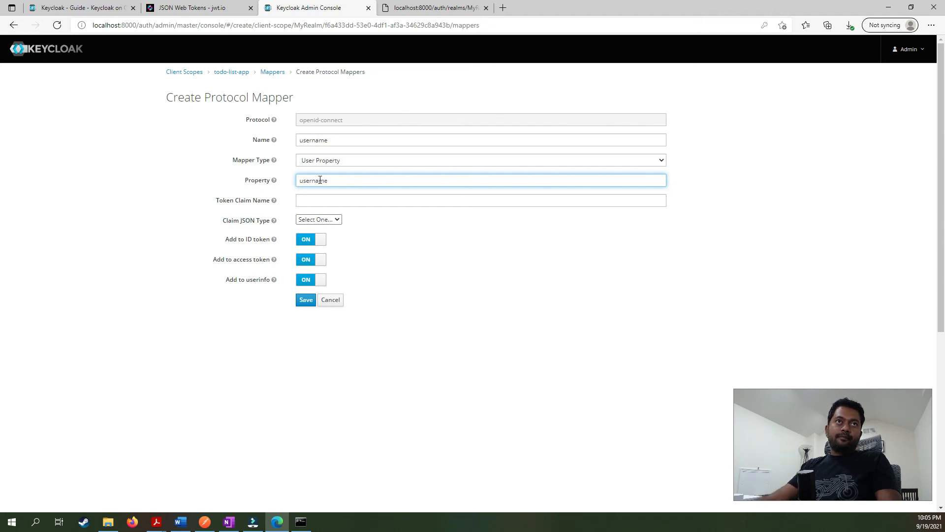
pyautogui.doubleClick(309, 180)
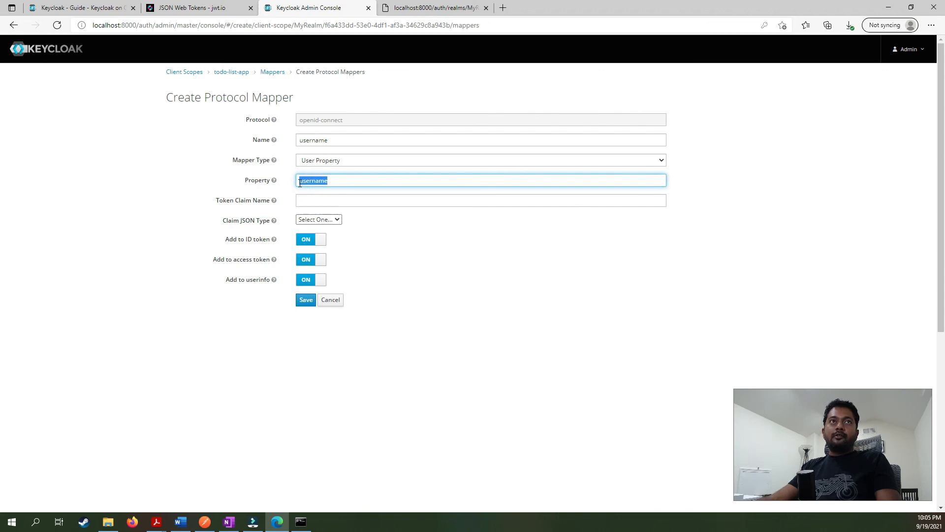
pyautogui.click(313, 201)
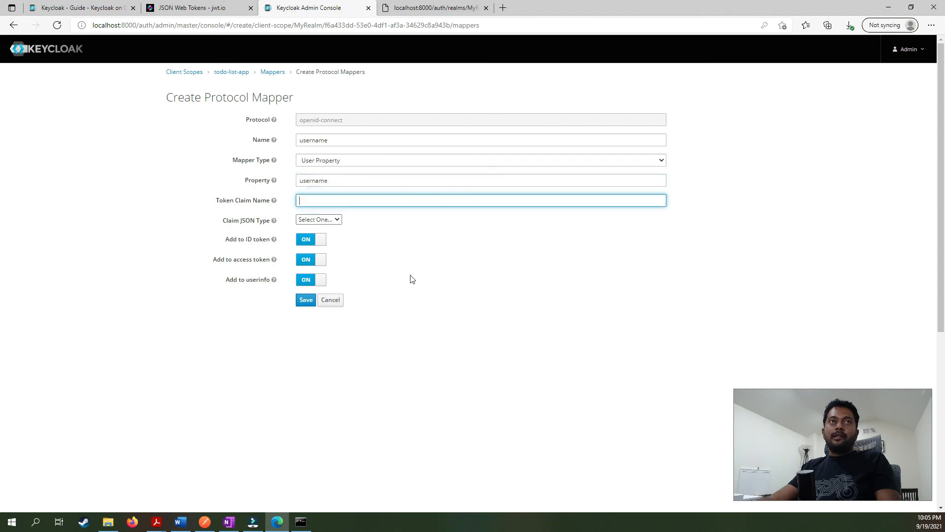
pyautogui.write('user_name')
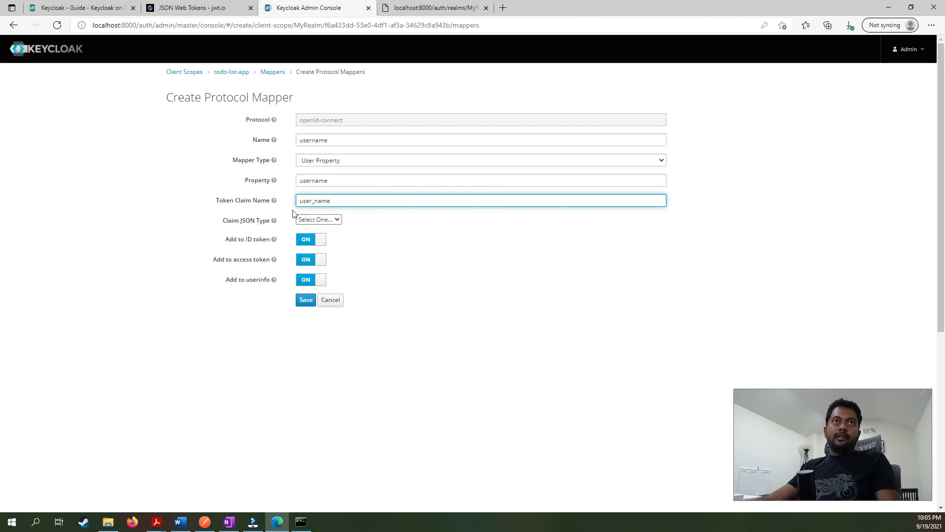
pyautogui.doubleClick(356, 200)
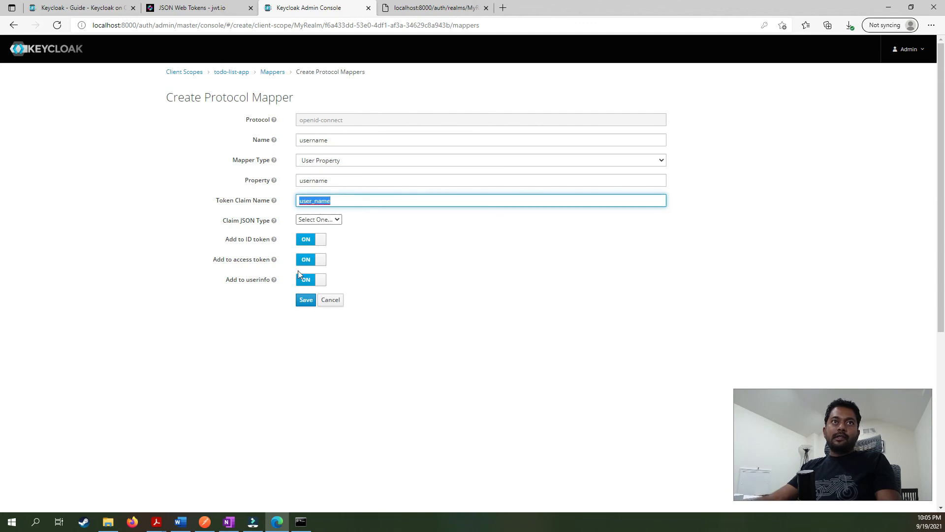
pyautogui.click(306, 301)
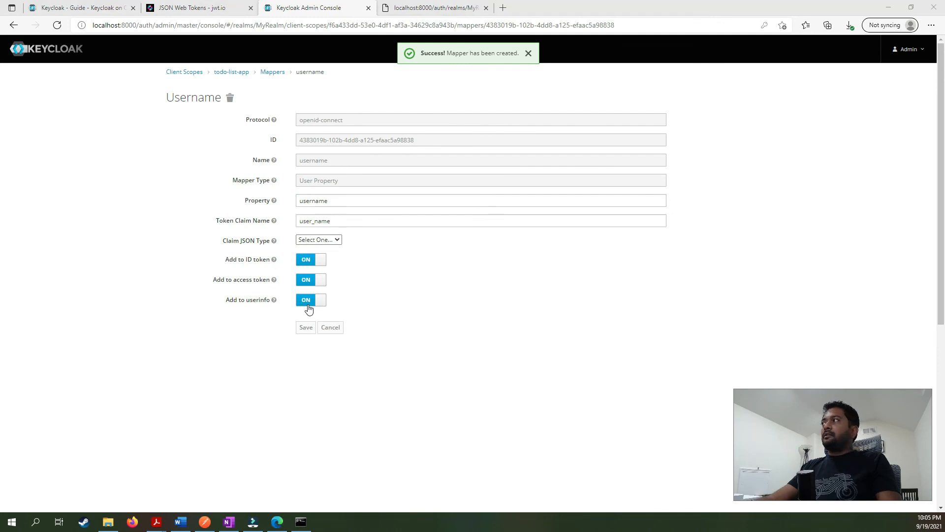
pyautogui.hotkey('alt', 'Tab')
# Request a new access token in Postman, select its value, and bring the jwt.io page forward.
pyautogui.click(870, 106)
pyautogui.moveTo(295, 328); pyautogui.dragTo(684, 373)
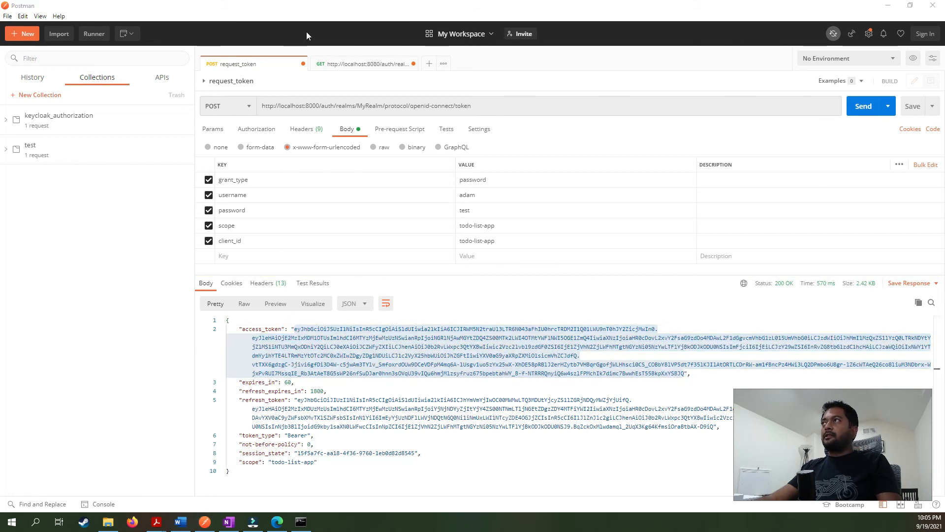
pyautogui.hotkey('alt', 'Tab')
pyautogui.click(152, 9)
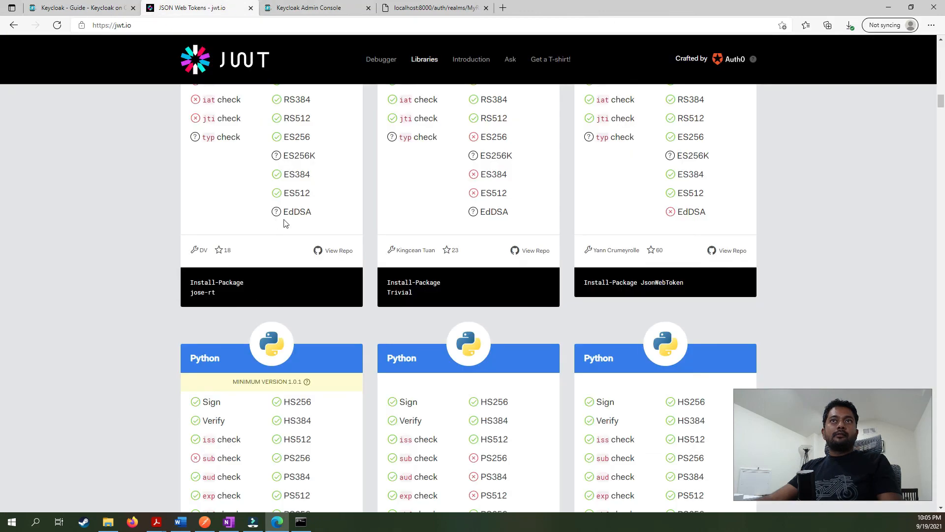
# Paste the new access token over the old one in jwt.io's Encoded box.
pyautogui.scroll(15, 274, 335)
pyautogui.scroll(-10, 243, 384)
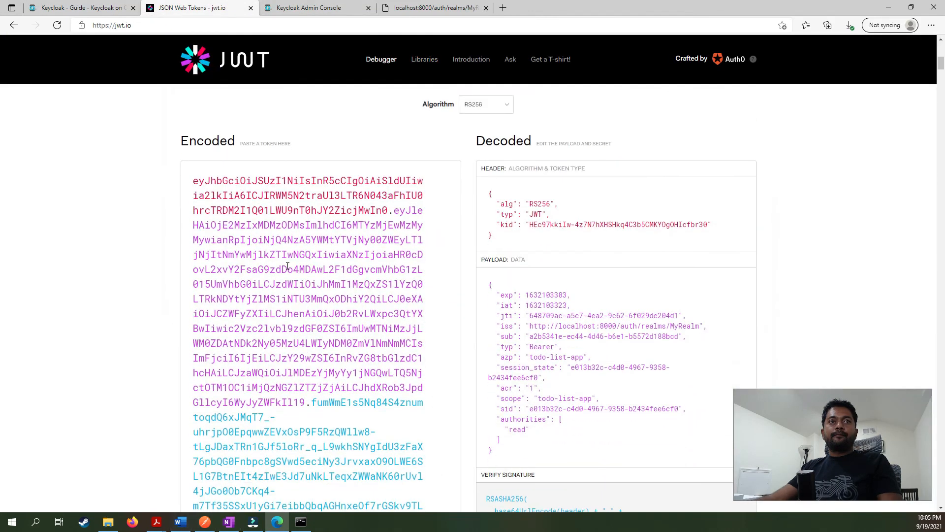
pyautogui.click(288, 264)
pyautogui.hotkey('ctrl', 'a')
pyautogui.hotkey('ctrl', 'v')
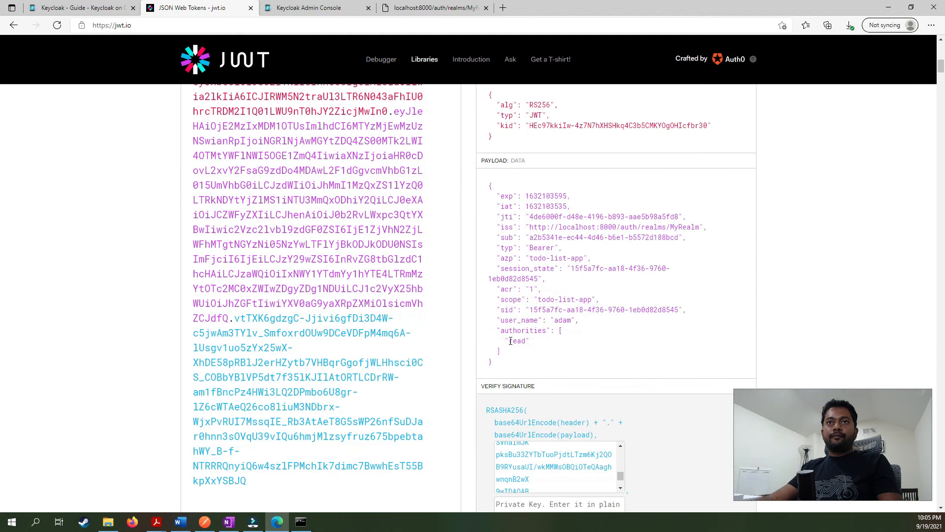
# Highlight the user_name claim and its value adam in the decoded payload.
pyautogui.doubleClick(517, 320)
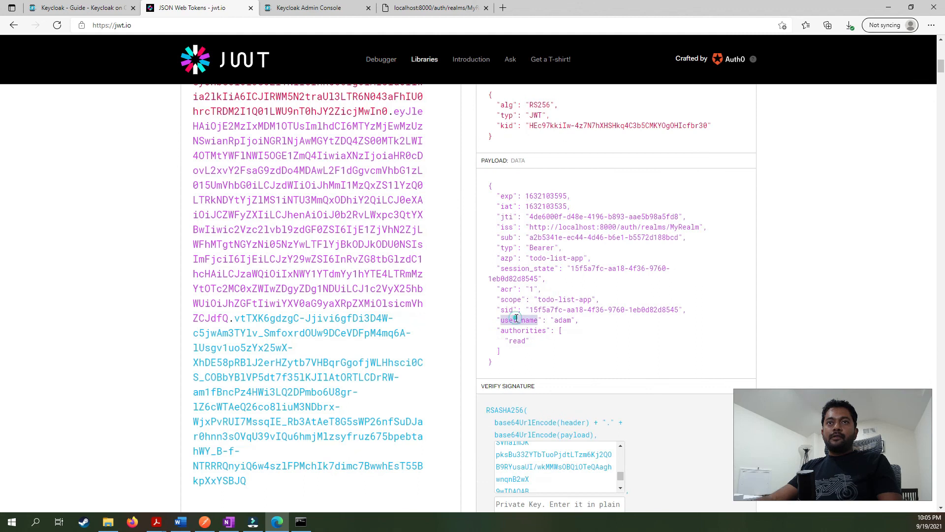
pyautogui.click(520, 359)
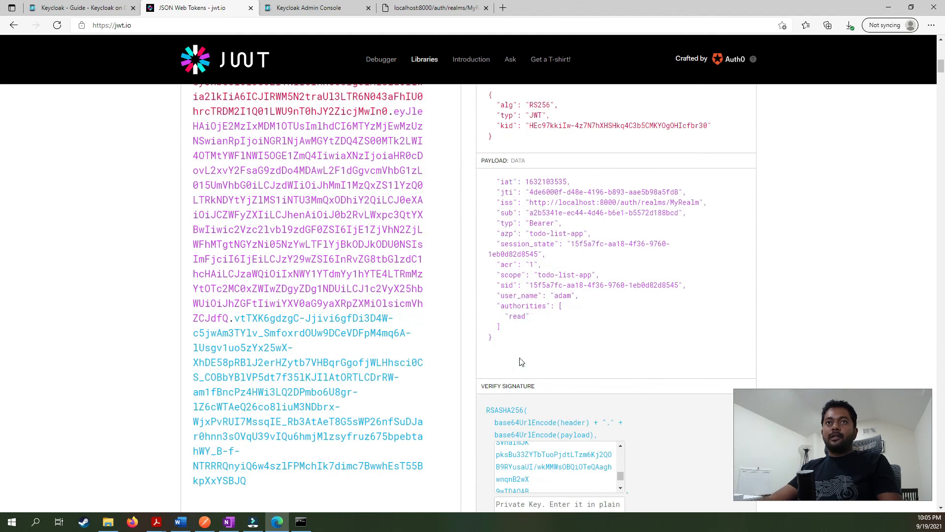
pyautogui.scroll(1, 526, 350)
pyautogui.scroll(1, 525, 351)
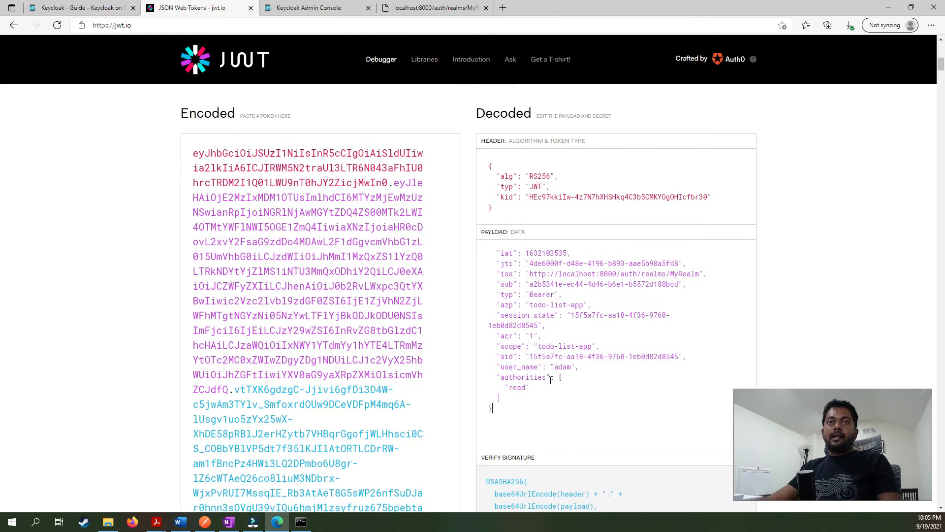
pyautogui.doubleClick(561, 367)
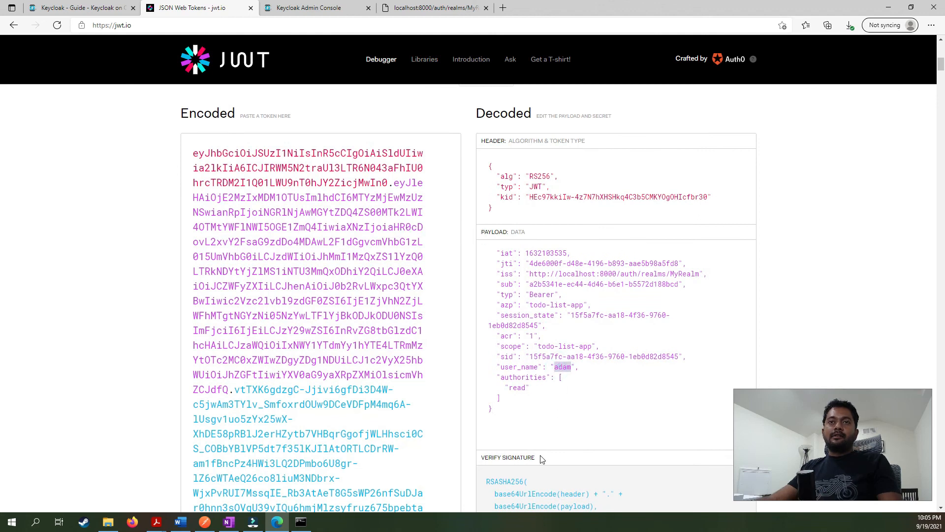
pyautogui.click(529, 398)
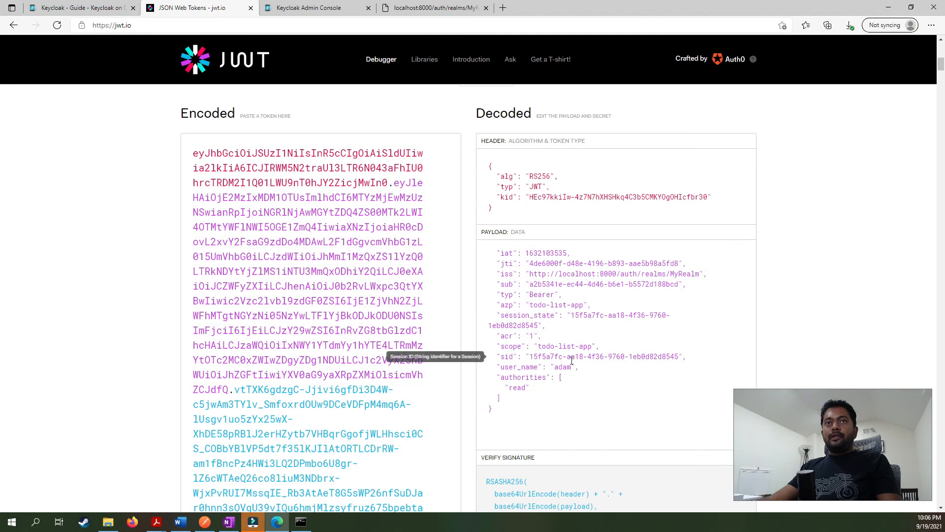
pyautogui.scroll(-2, 832, 300)
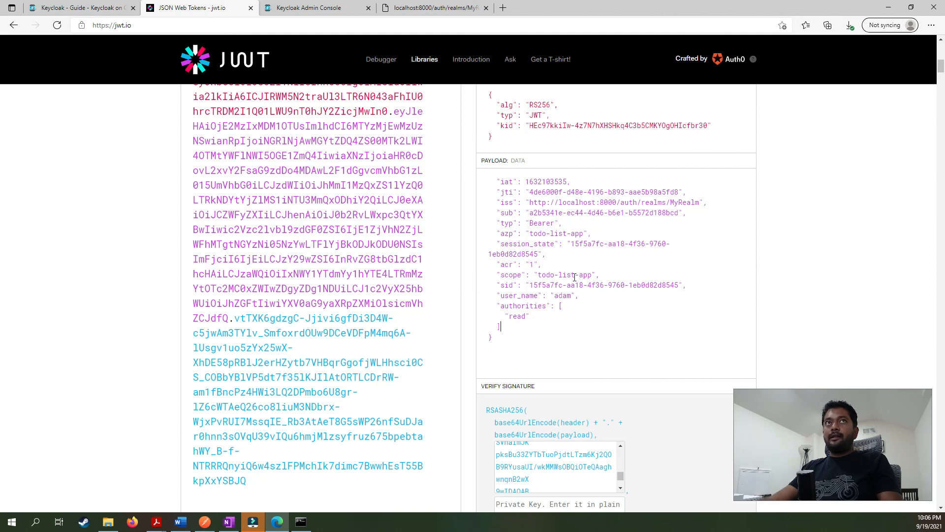
# Add an Audience mapper named 'aud' with todo-list-app as the included client audience.
pyautogui.click(313, 9)
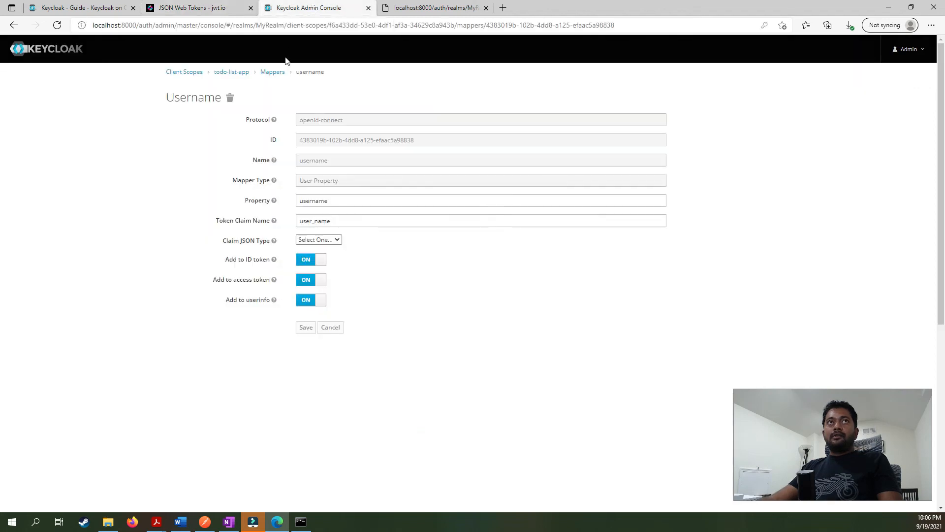
pyautogui.click(273, 73)
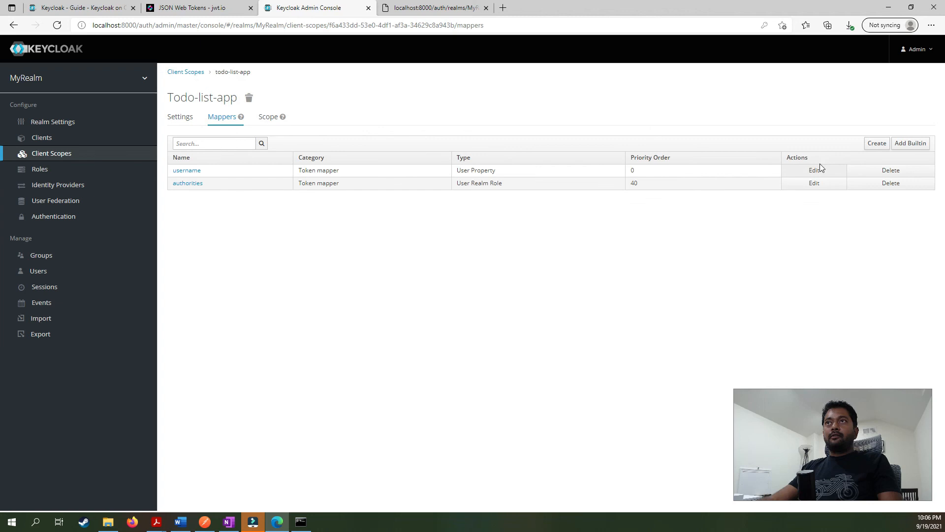
pyautogui.click(877, 143)
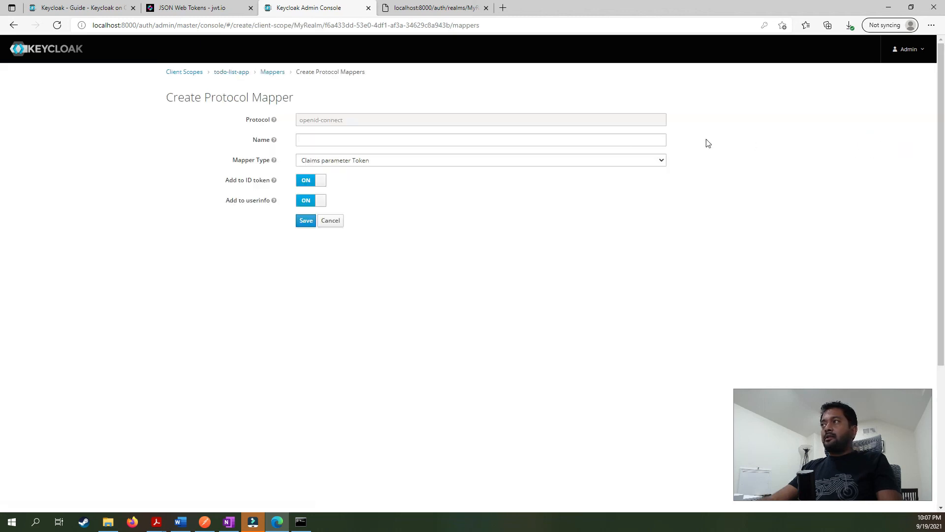
pyautogui.click(325, 139)
pyautogui.write('aud')
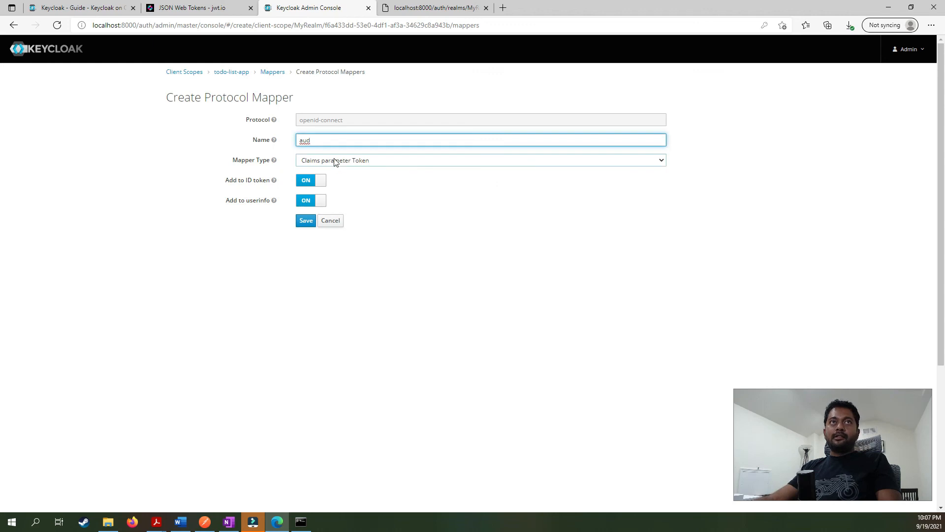
pyautogui.click(334, 161)
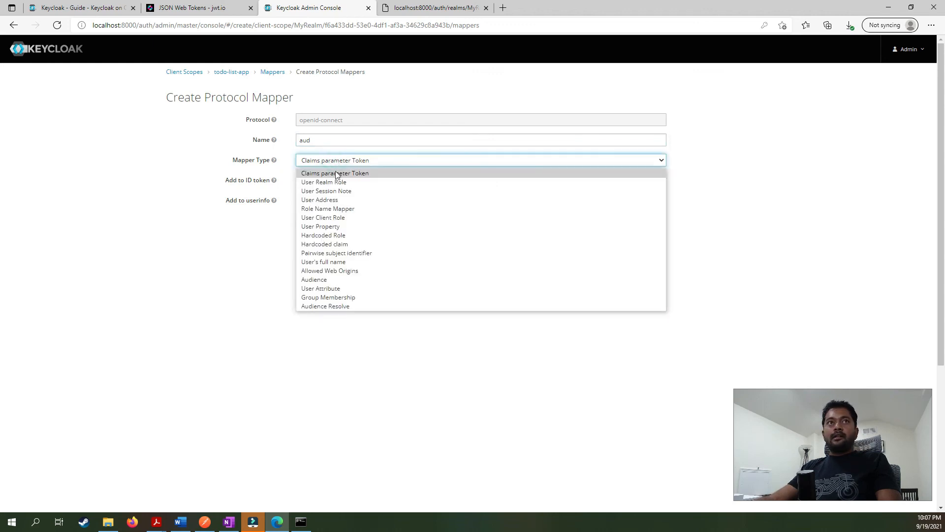
pyautogui.click(334, 279)
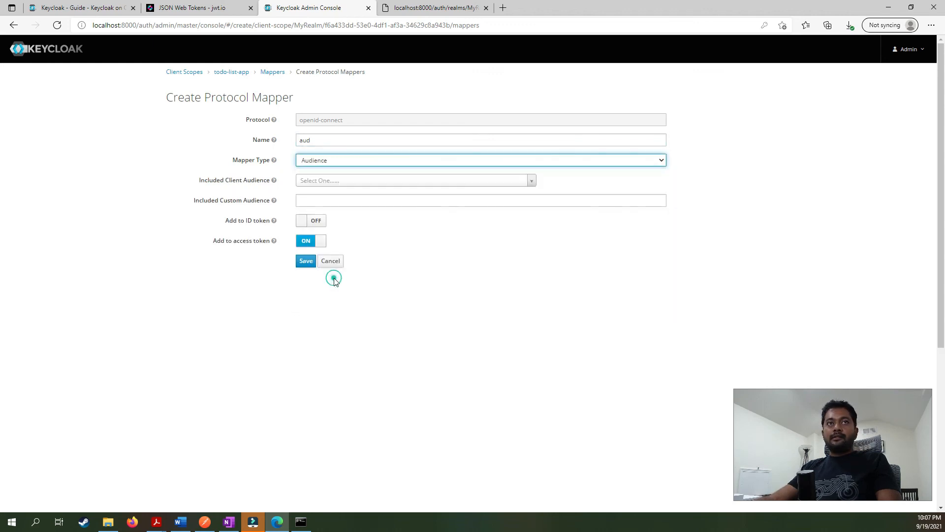
pyautogui.click(333, 180)
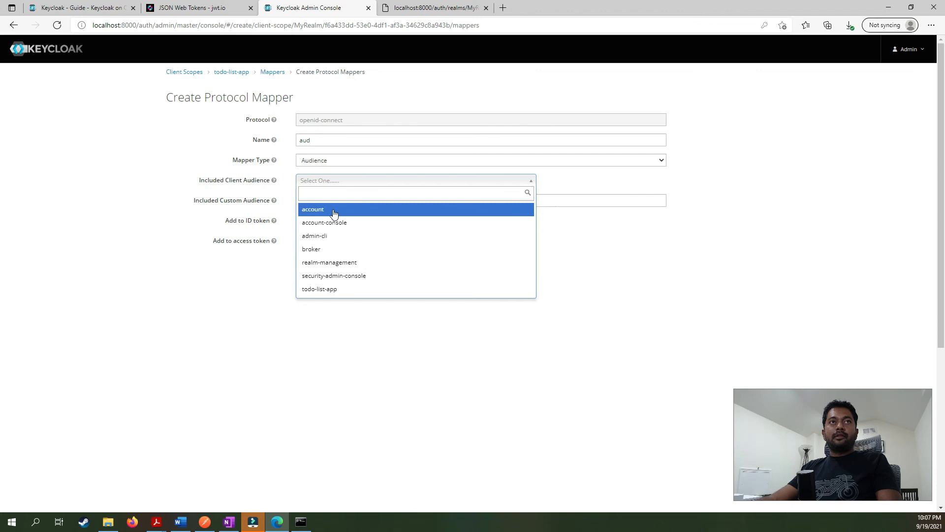
pyautogui.click(328, 290)
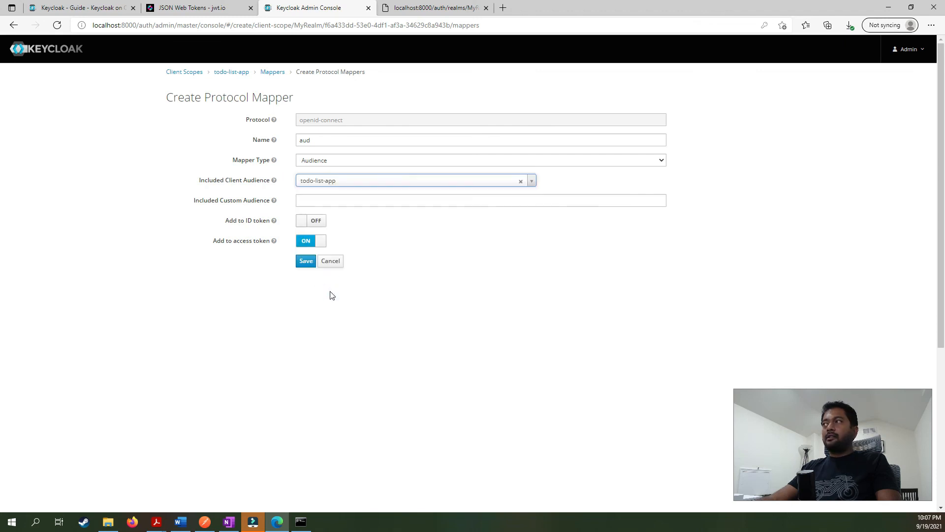
pyautogui.click(305, 262)
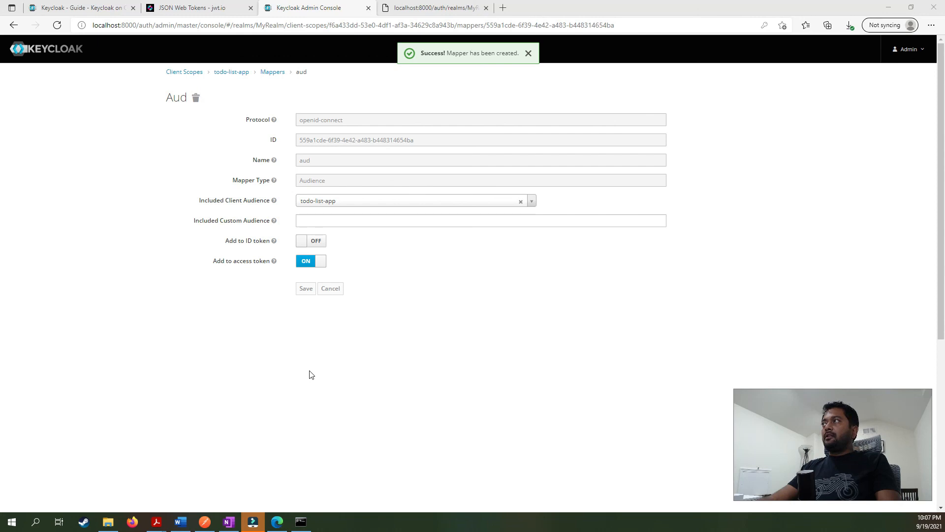
pyautogui.hotkey('alt', 'Tab')
# Request a fresh access token in Postman, select it, and focus jwt.io's Encoded box.
pyautogui.click(859, 106)
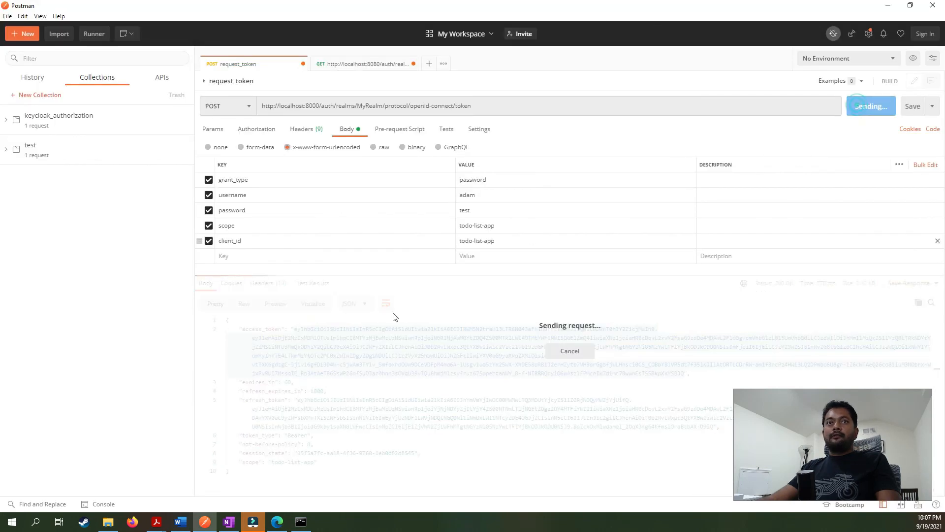
pyautogui.click(292, 328)
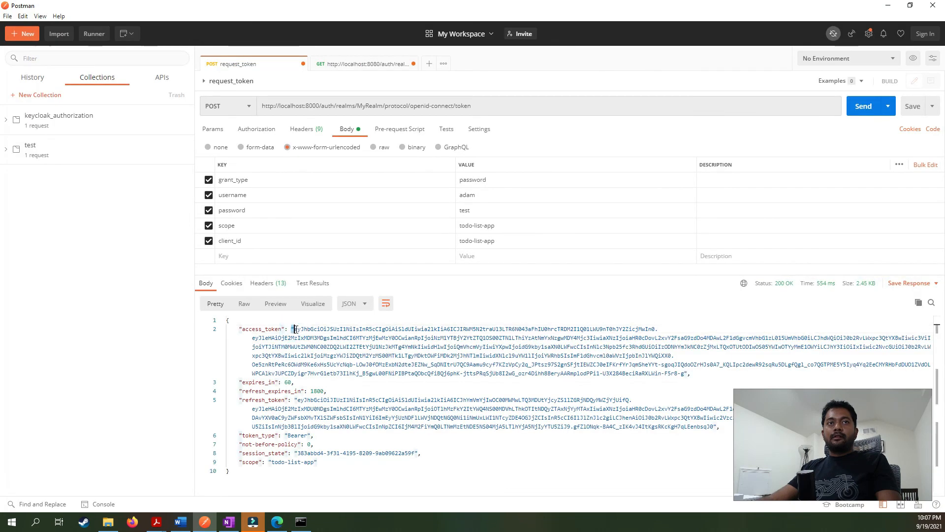
pyautogui.click(297, 329)
pyautogui.click(293, 328)
pyautogui.rightClick(302, 329)
pyautogui.click(299, 329)
pyautogui.moveTo(294, 329); pyautogui.dragTo(685, 375)
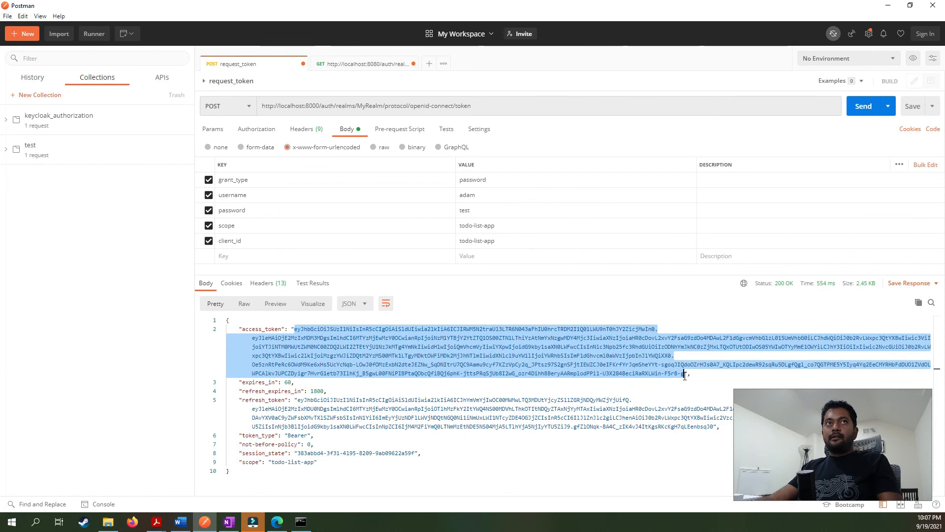
pyautogui.hotkey('alt', 'Tab')
pyautogui.click(236, 7)
pyautogui.click(253, 231)
# Decode the newest token, highlight aud todo-list-app, and tick Customize token in OneNote.
pyautogui.hotkey('ctrl', 'a')
pyautogui.hotkey('ctrl', 'v')
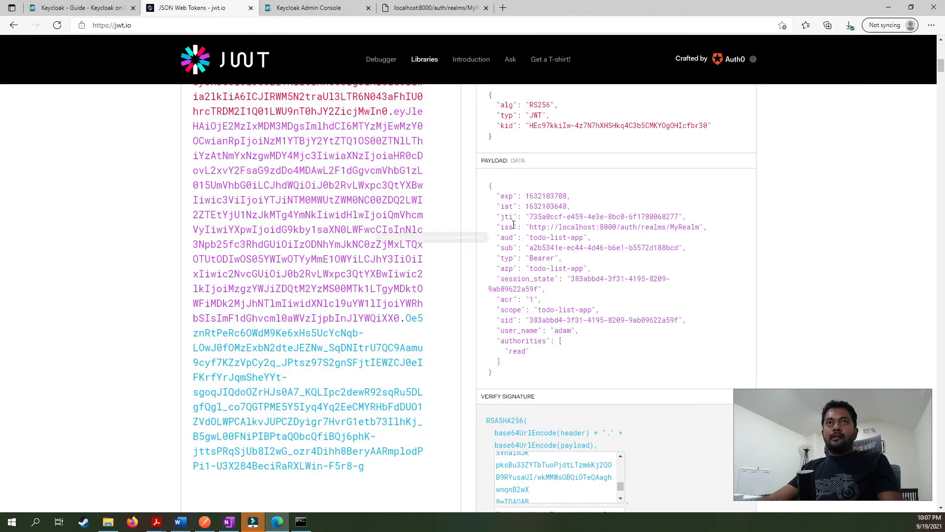
pyautogui.doubleClick(510, 237)
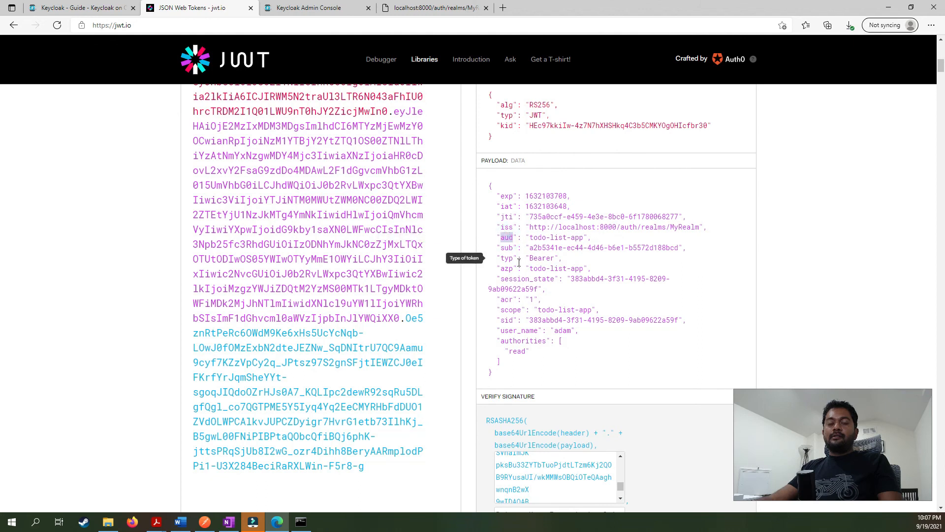
pyautogui.moveTo(590, 237); pyautogui.dragTo(497, 237)
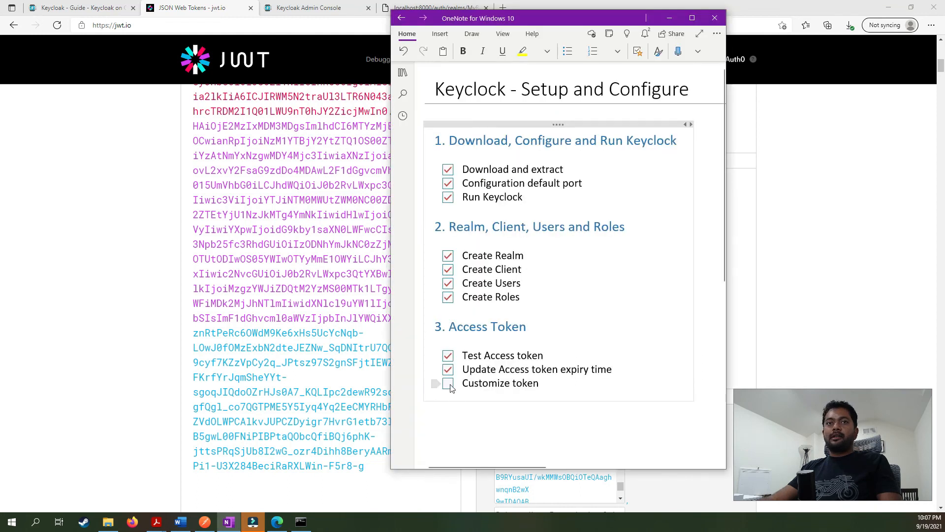
pyautogui.click(449, 384)
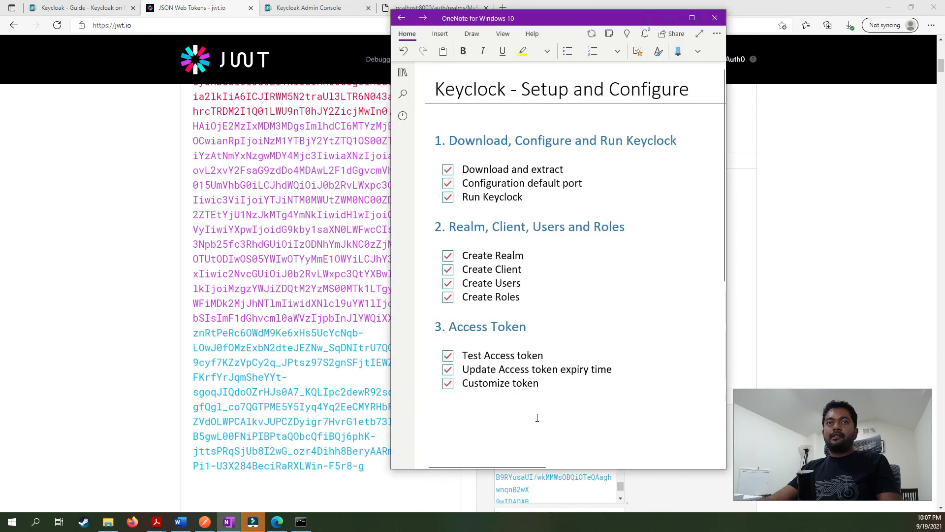